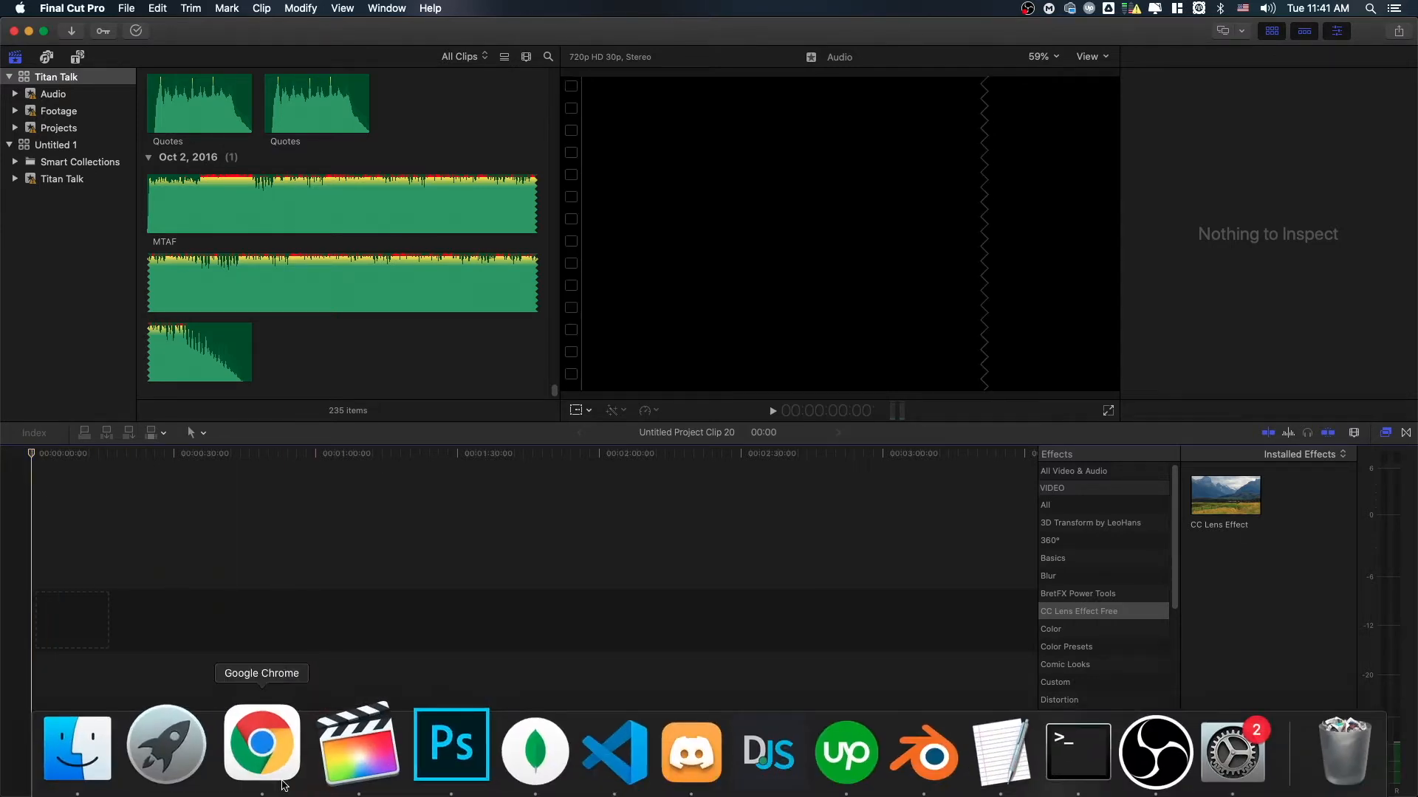
Switch to Google Chrome and download MVI_5937.MP4 from the Drive folder, accepting the virus-scan warning
left_click(287, 748)
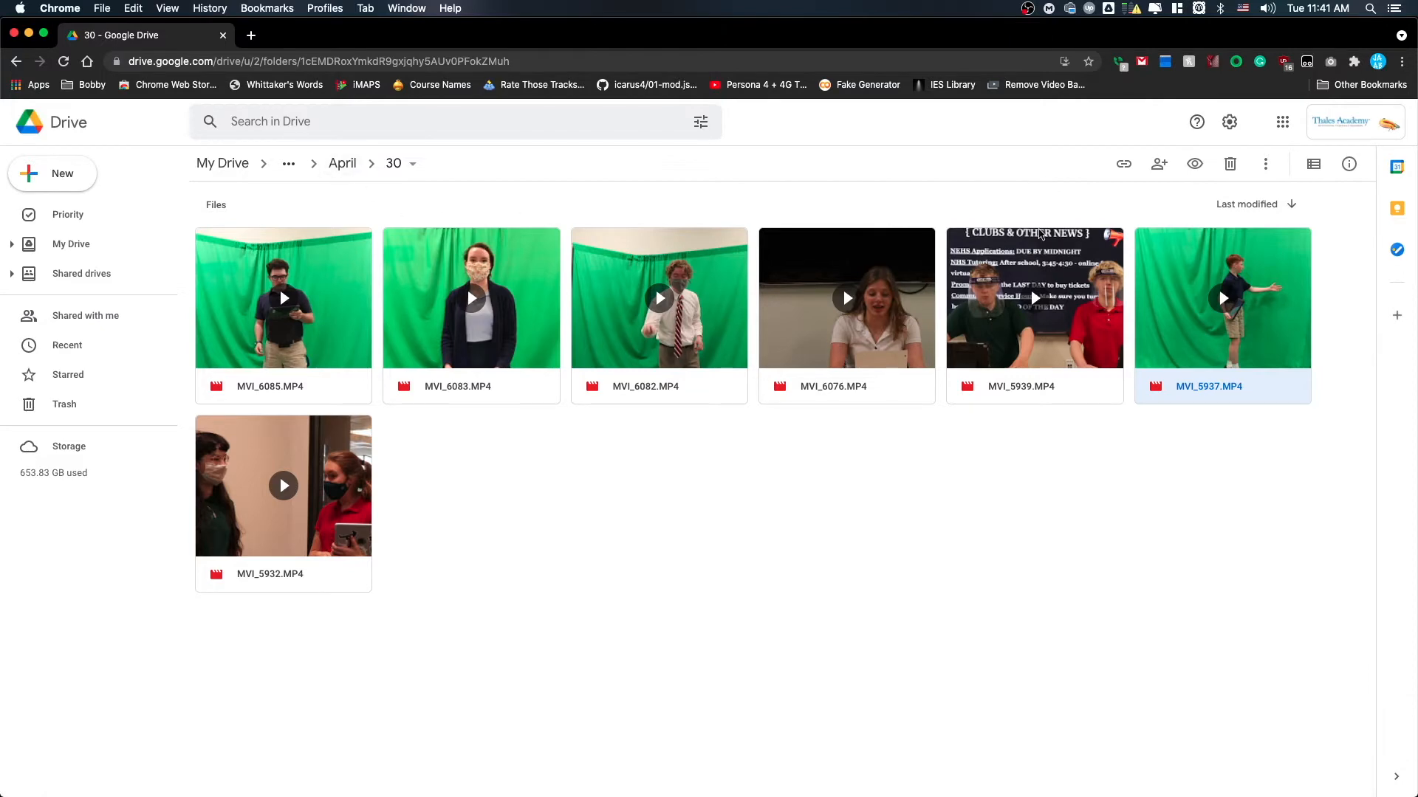
right_click(1236, 328)
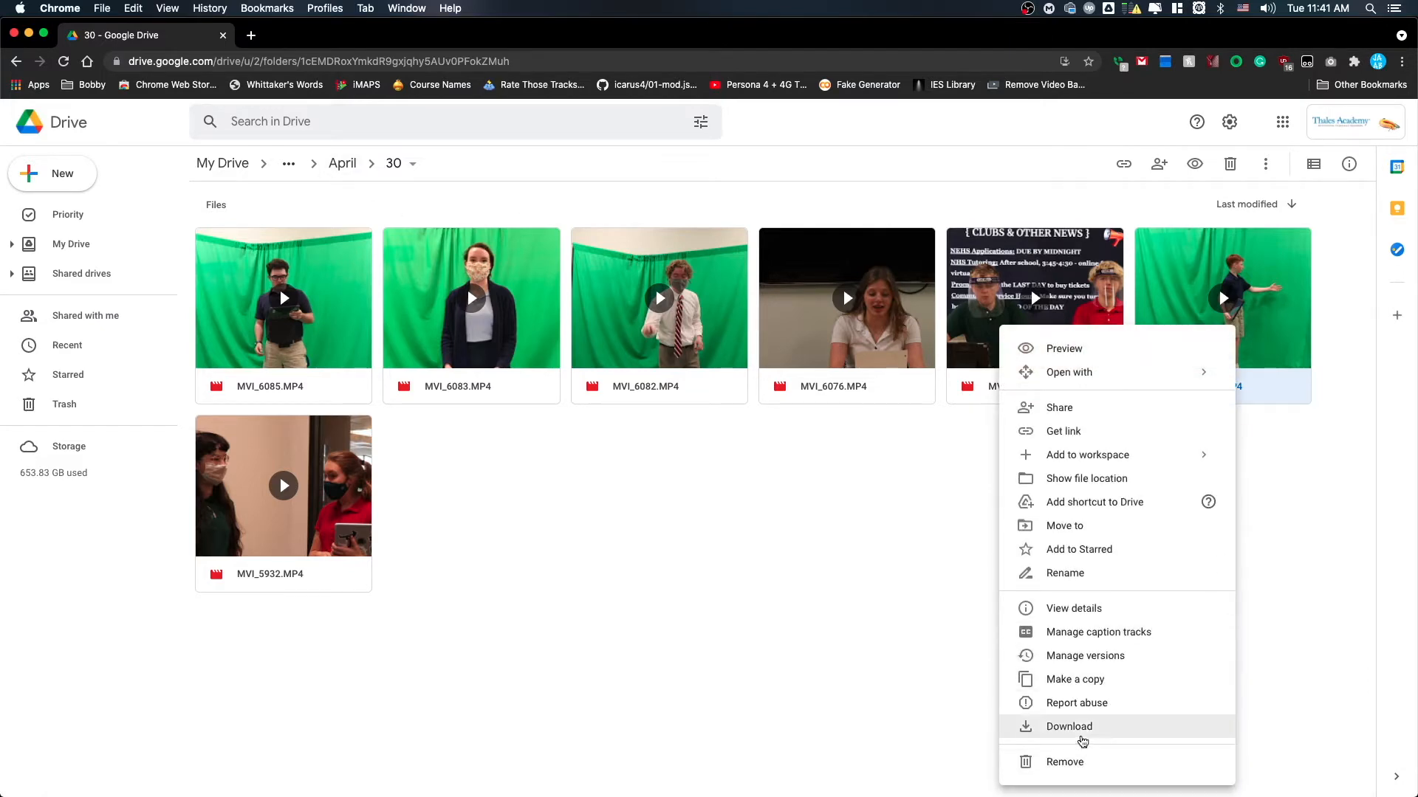
left_click(1086, 727)
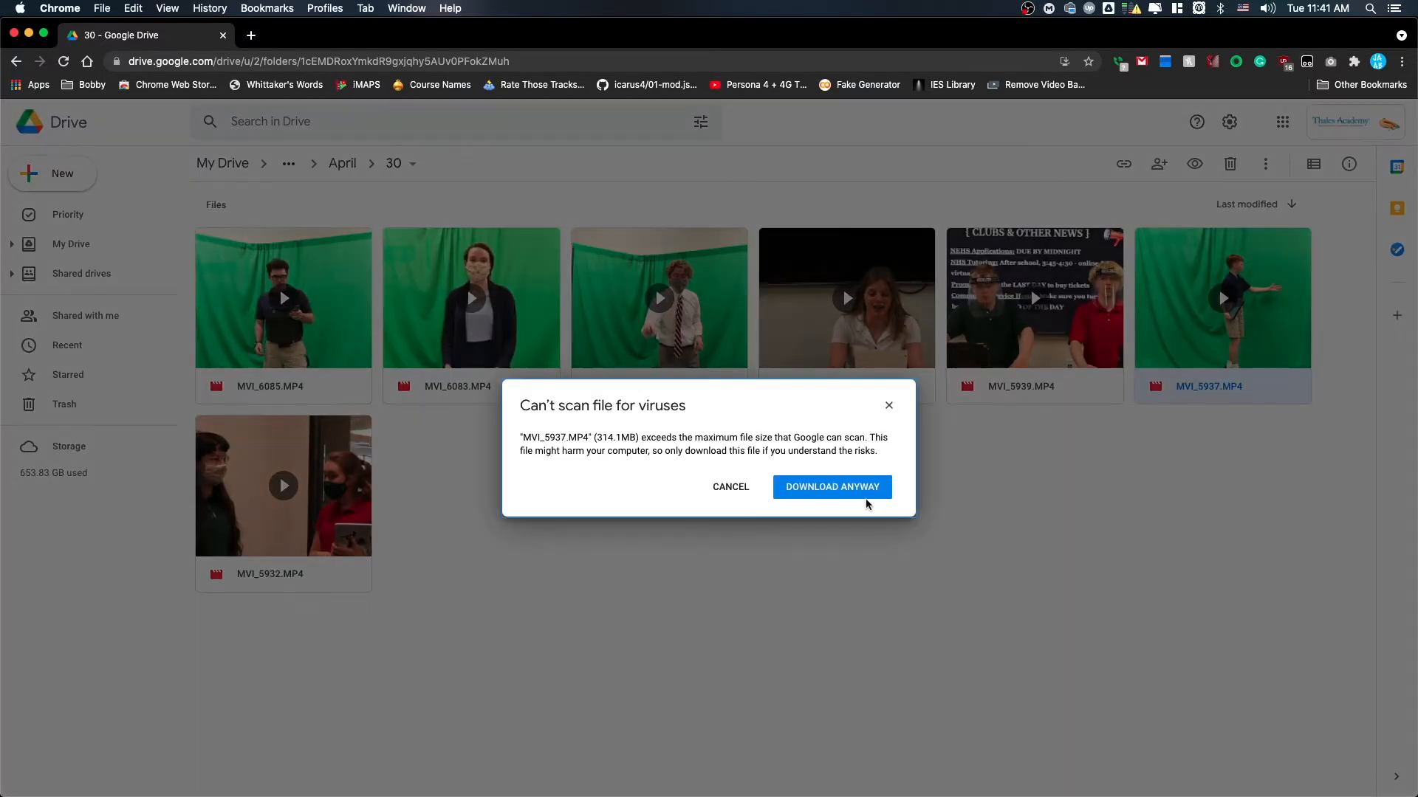
left_click(866, 500)
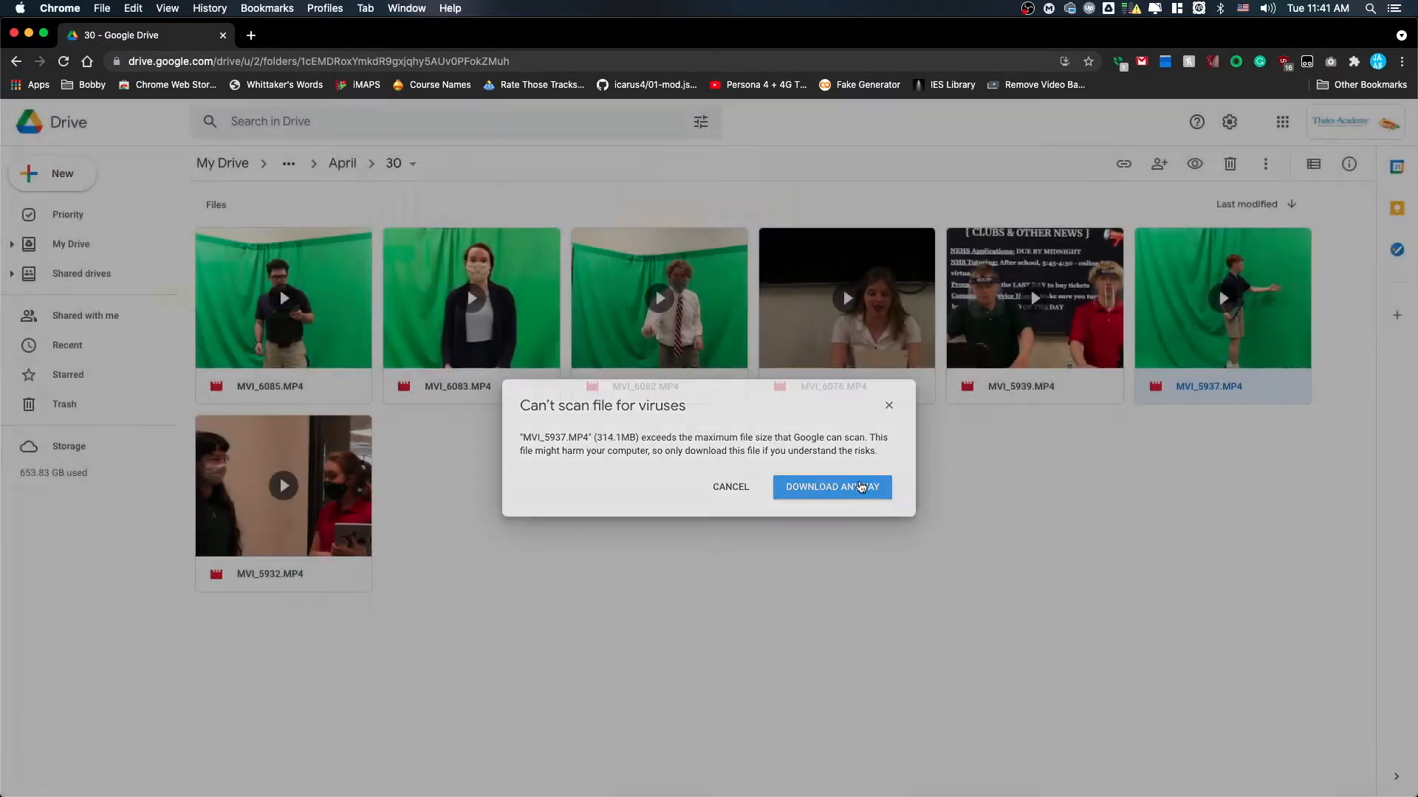
Switch to Final Cut Pro and place MVI_5937.MP4 from the Downloads folder at the start of the empty timeline
mouse_move(502, 795)
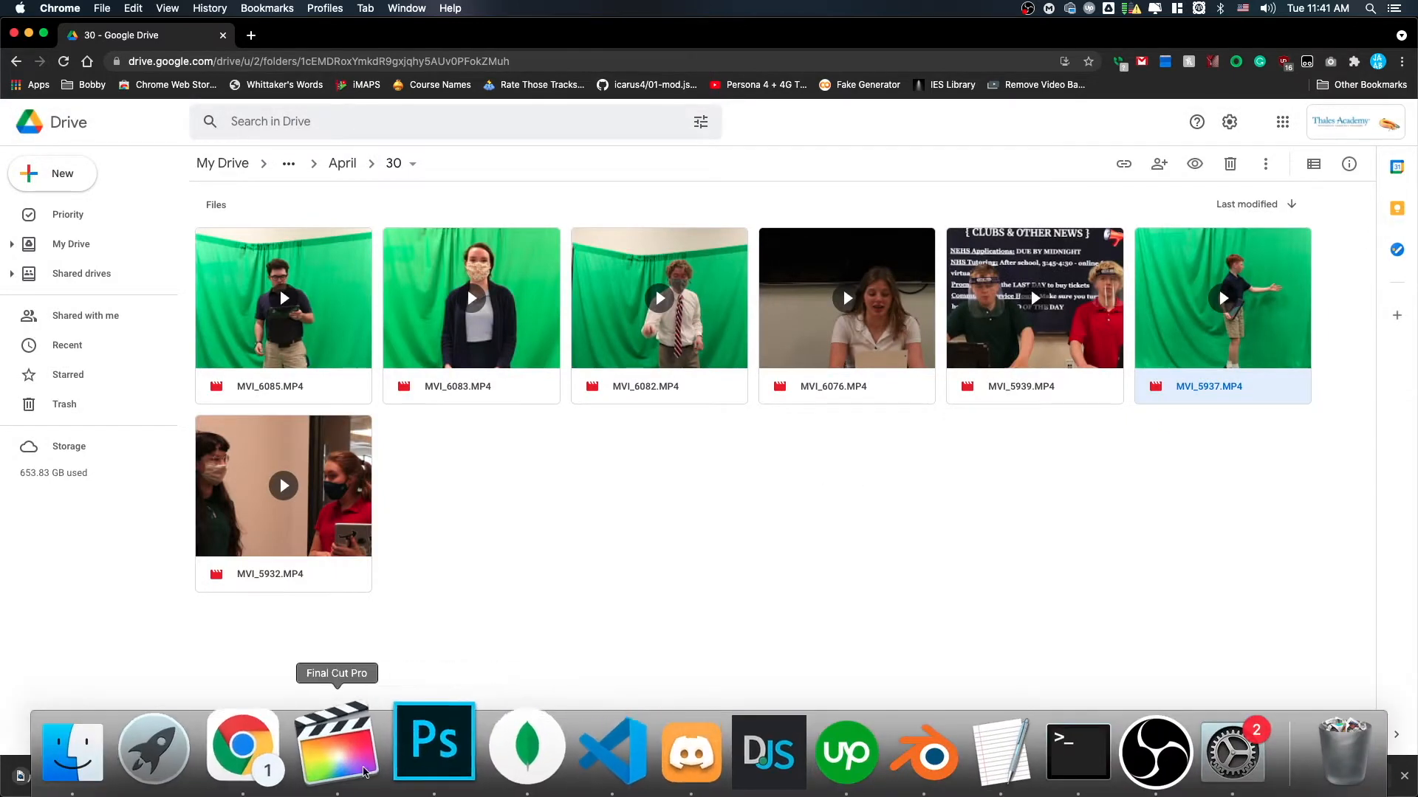
left_click(338, 757)
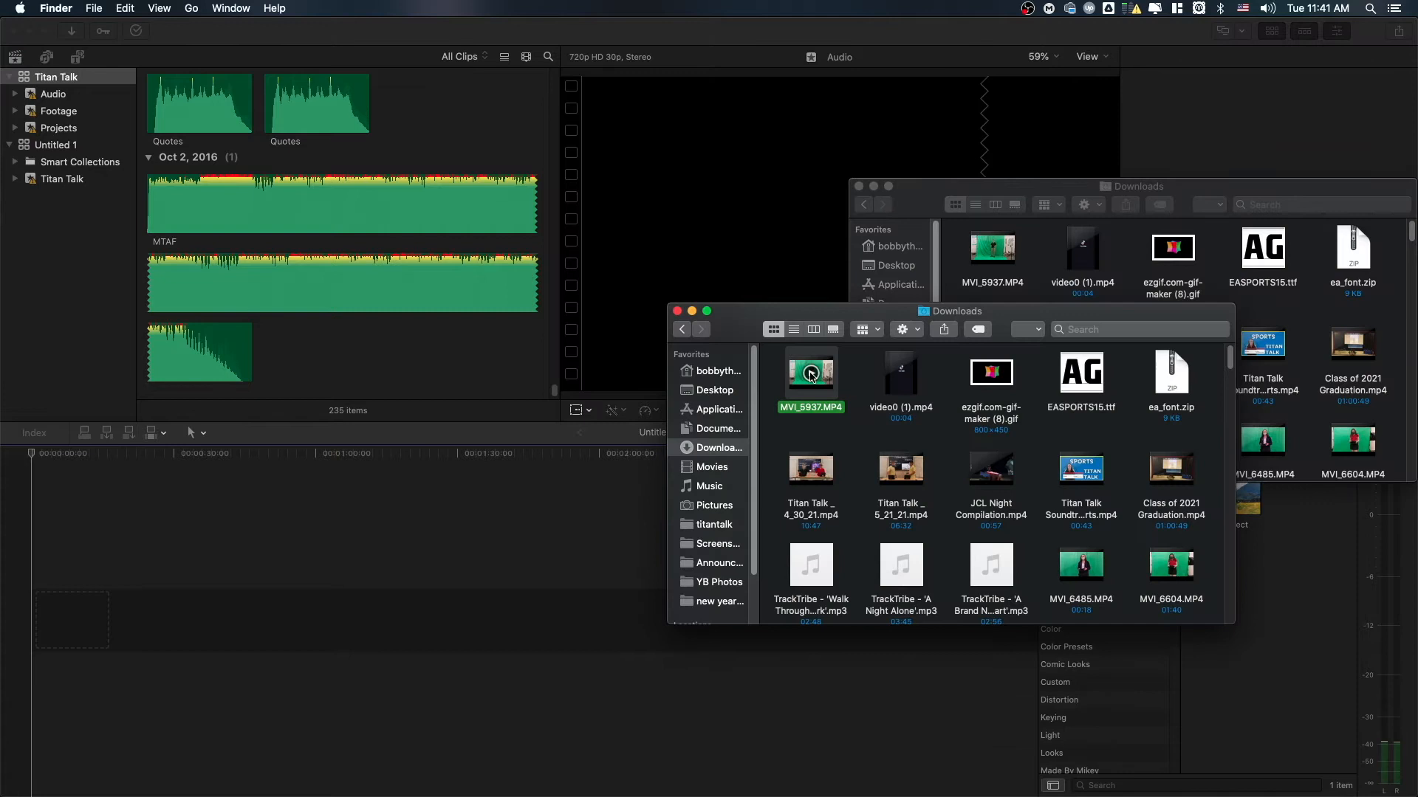
left_click_drag(810, 375, 133, 620)
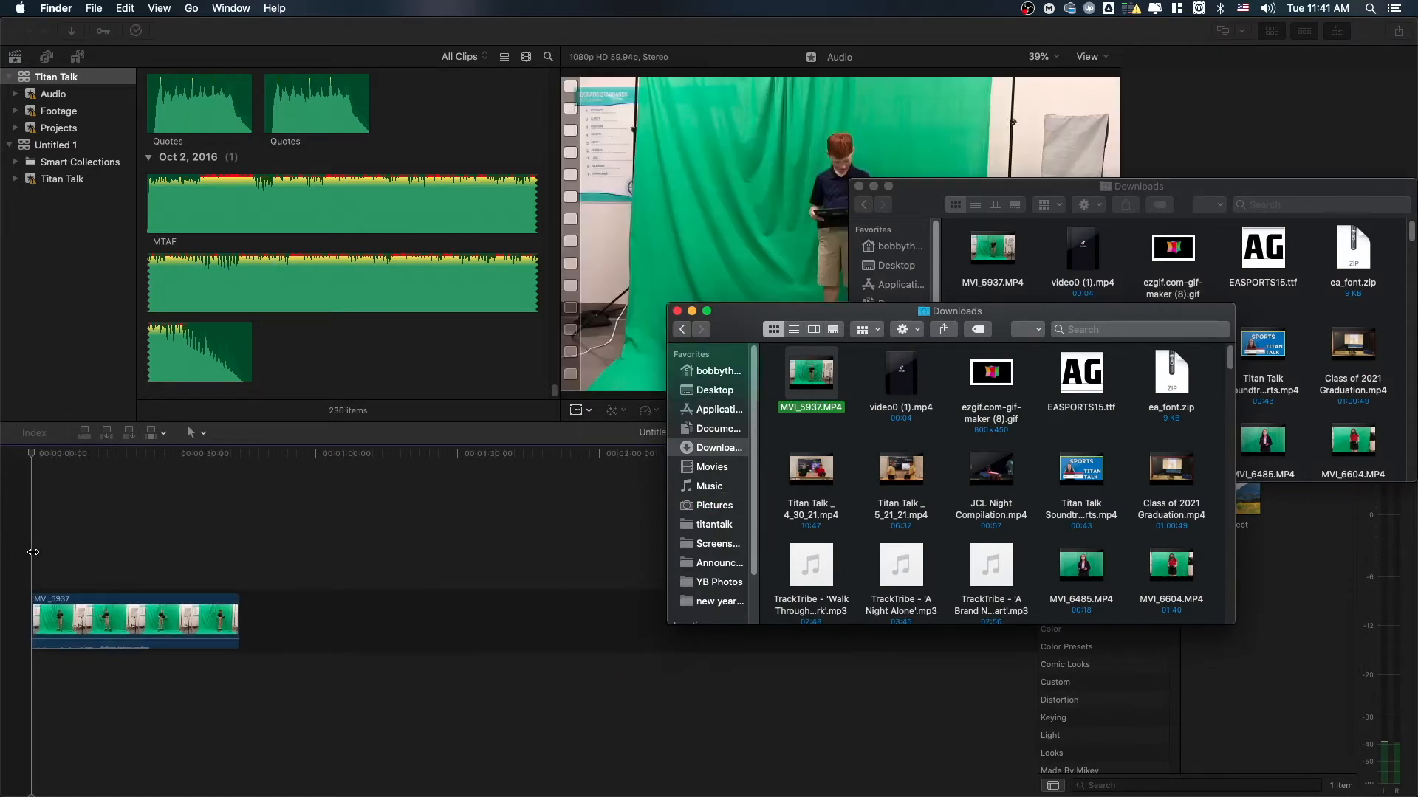
left_click(33, 552)
key("super+equal")
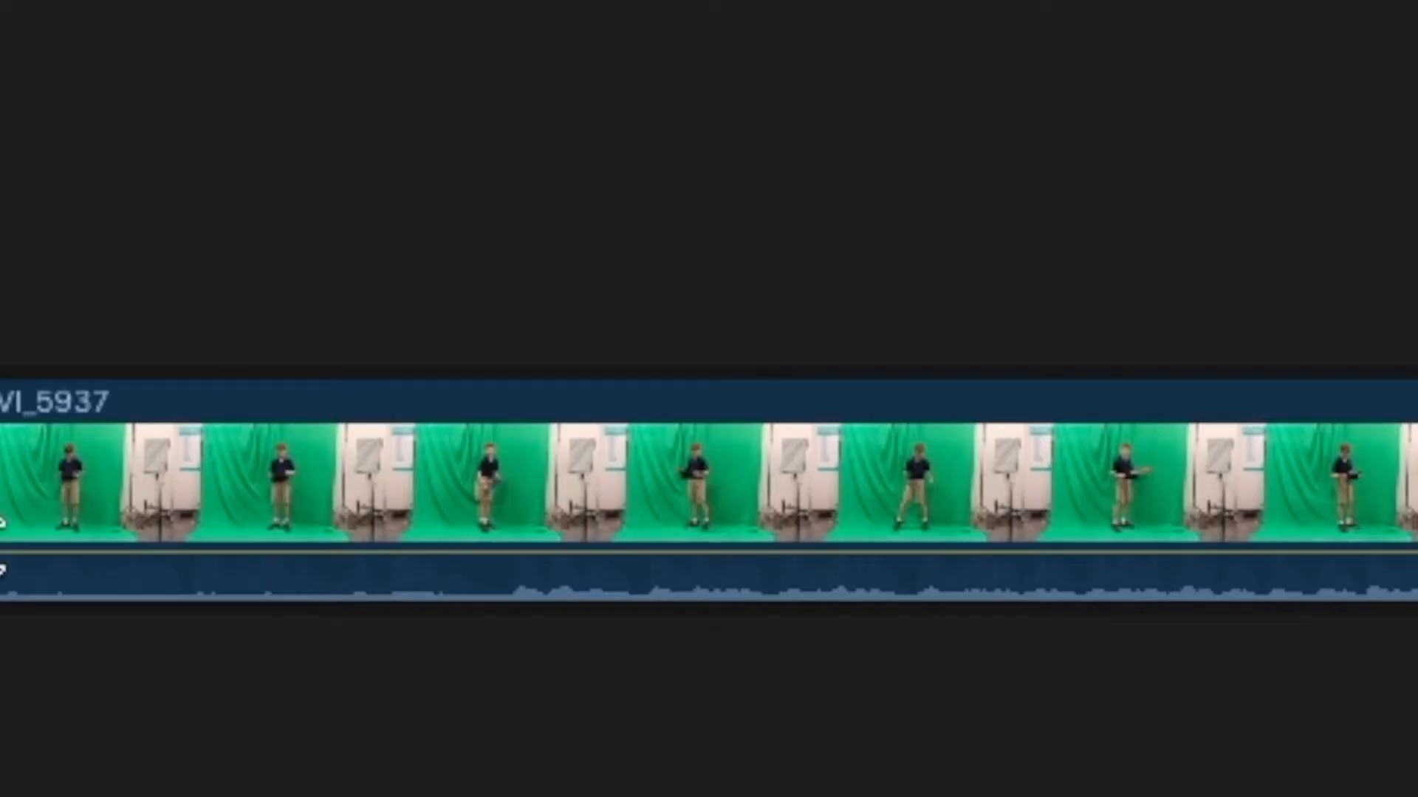
Boost all ten bands of the MVI_5937 clip's graphic equalizer together by the same amount
left_click(87, 472)
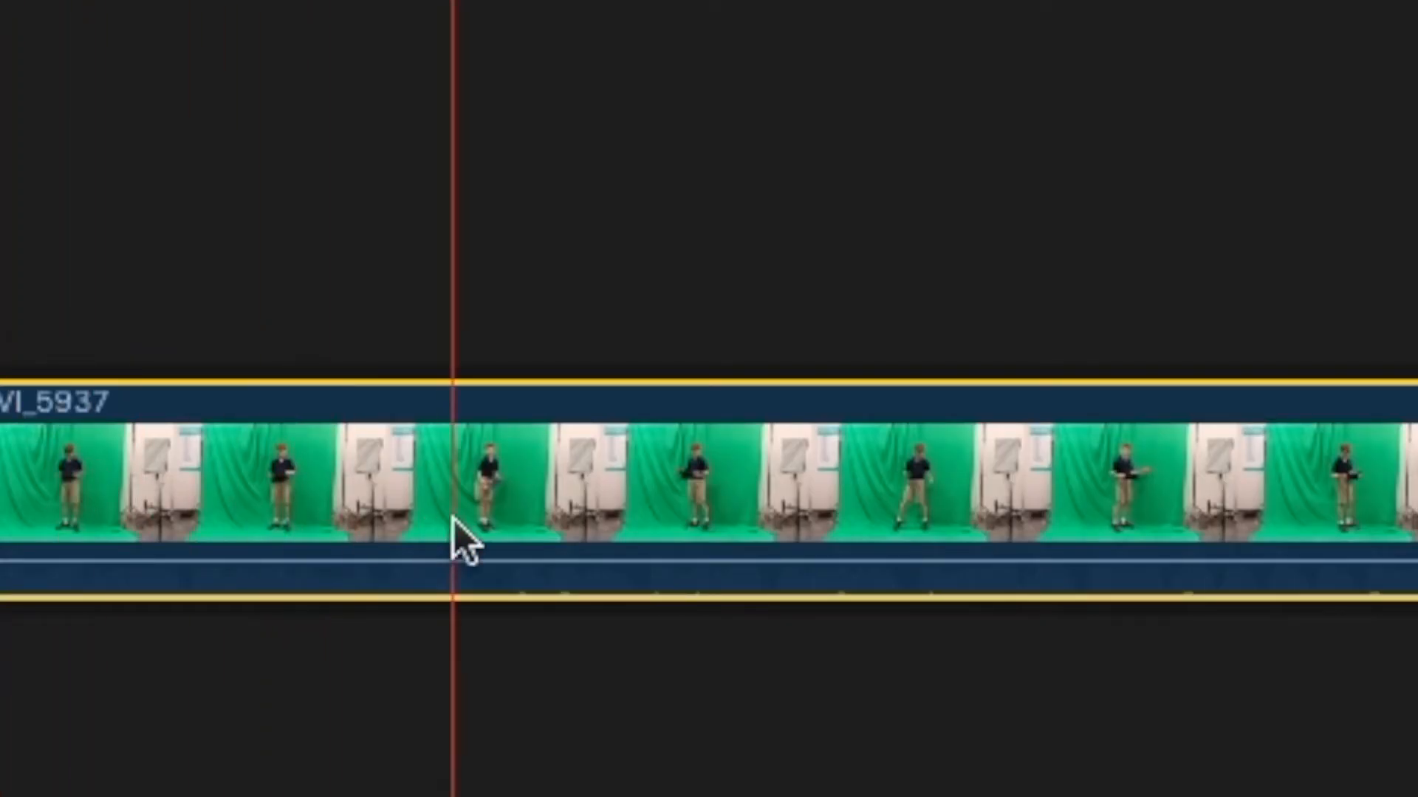
left_click(521, 712)
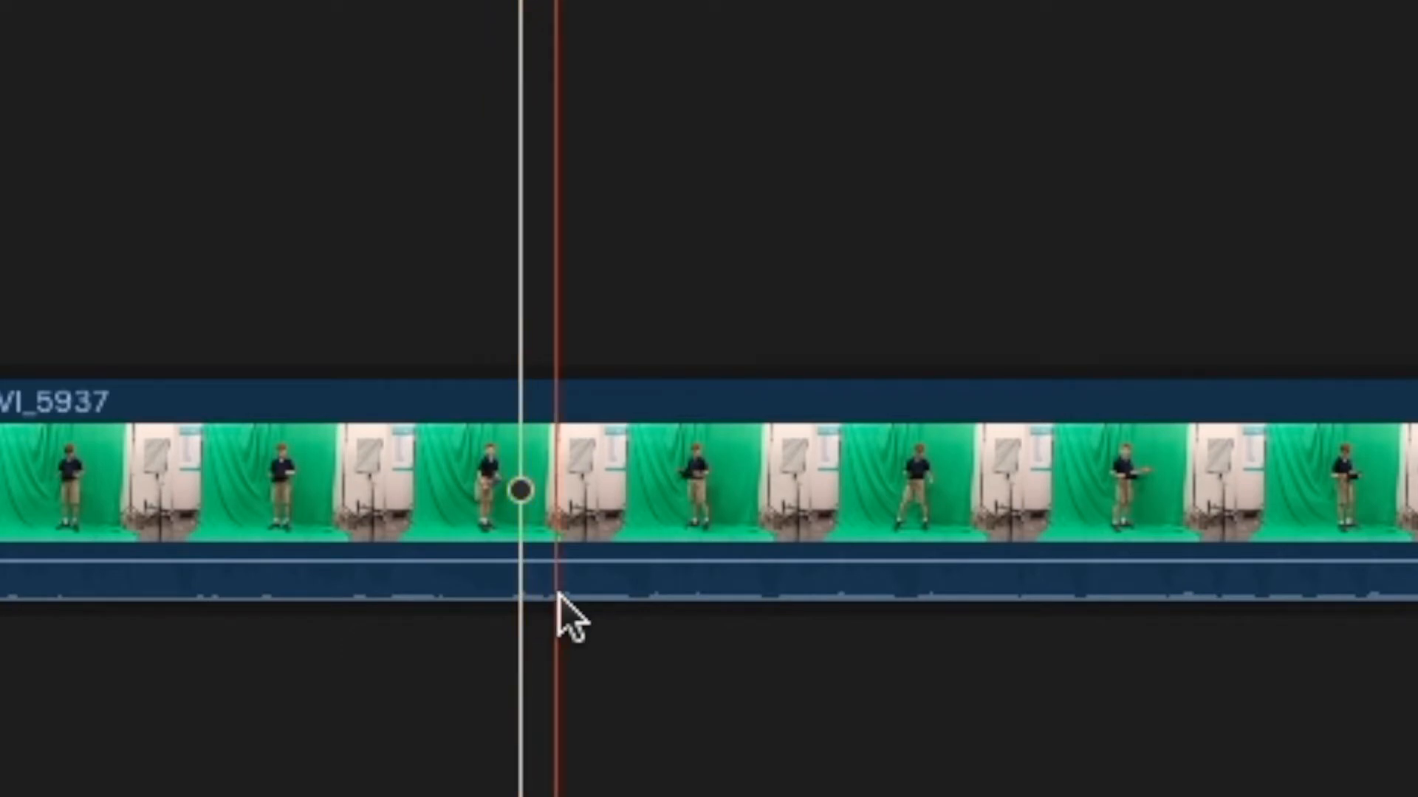
left_click(1209, 462)
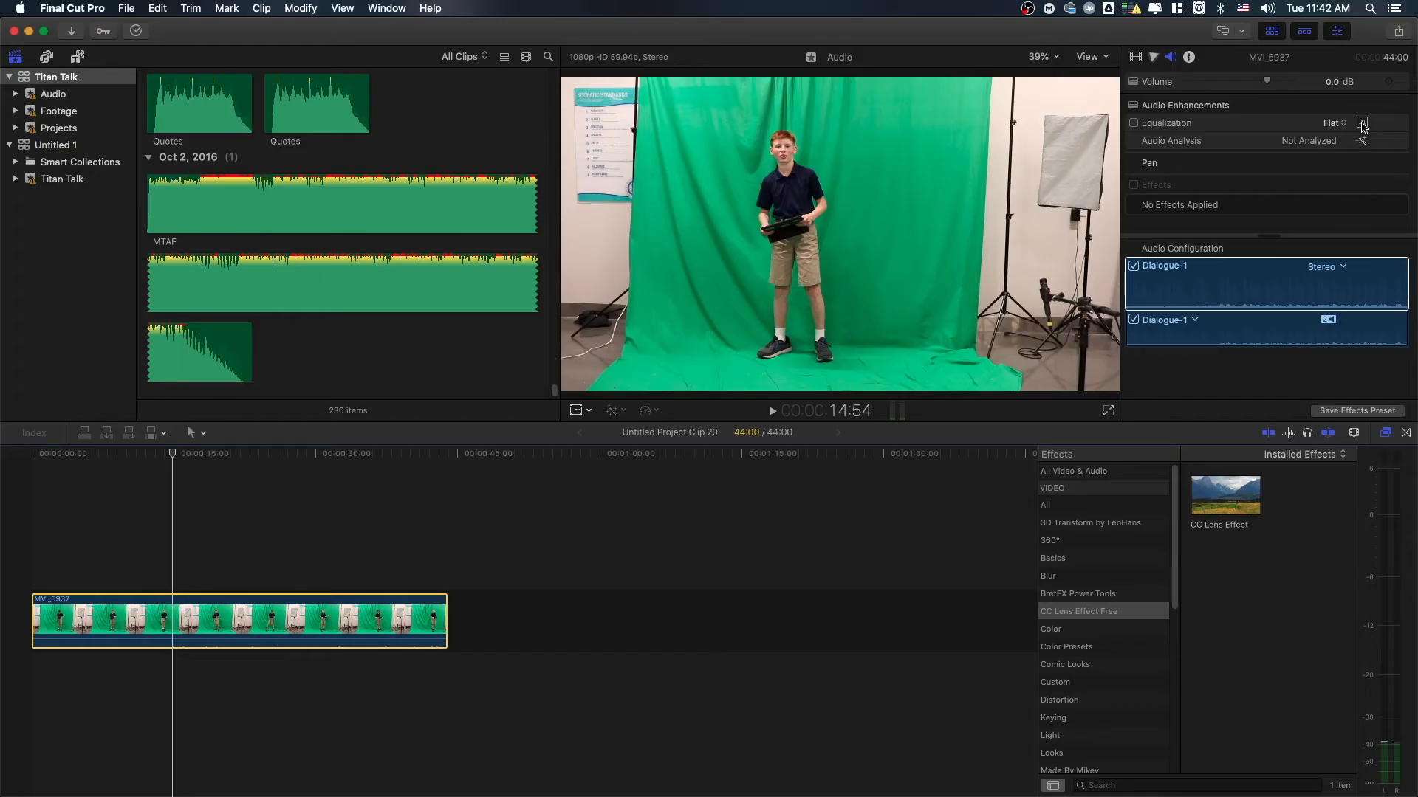
left_click(1363, 124)
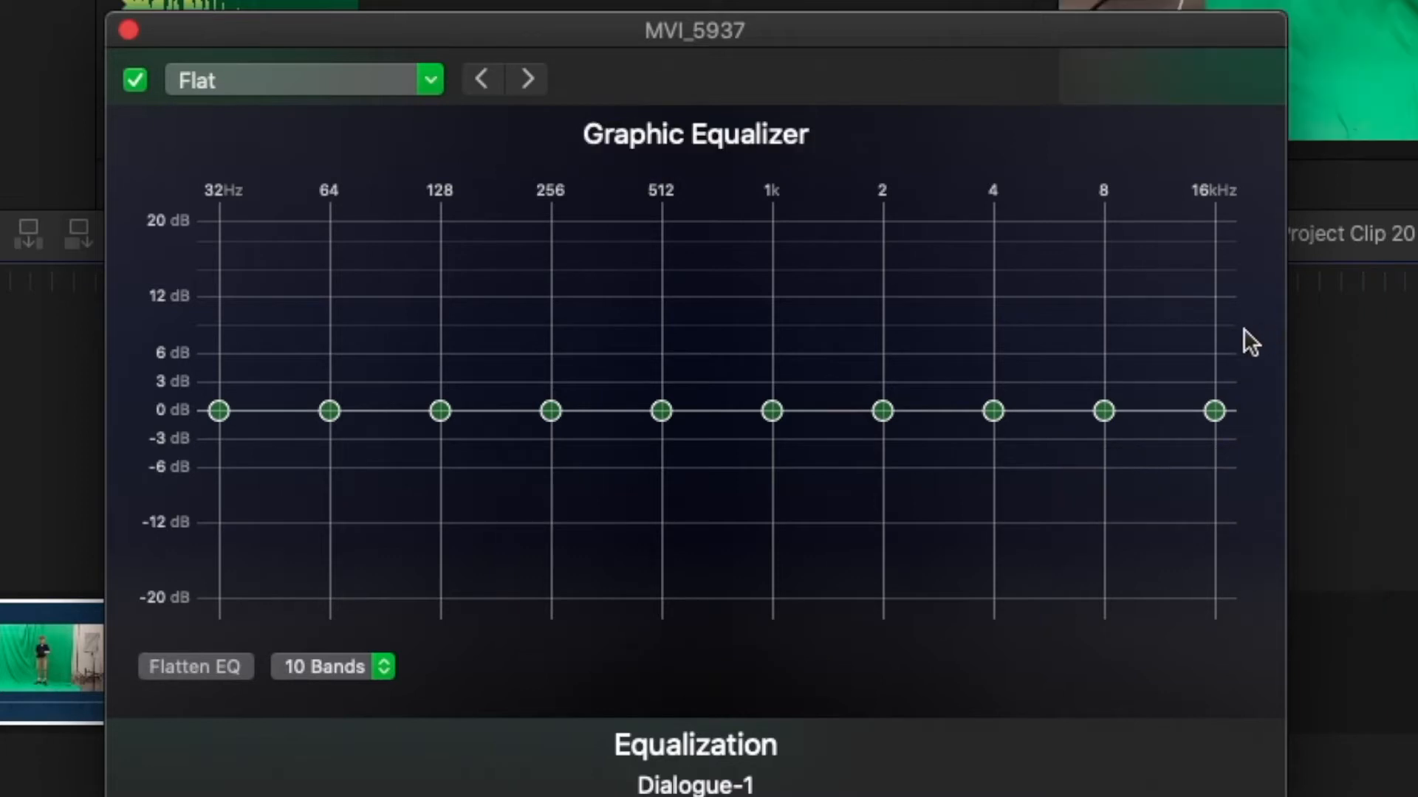
key("super+a")
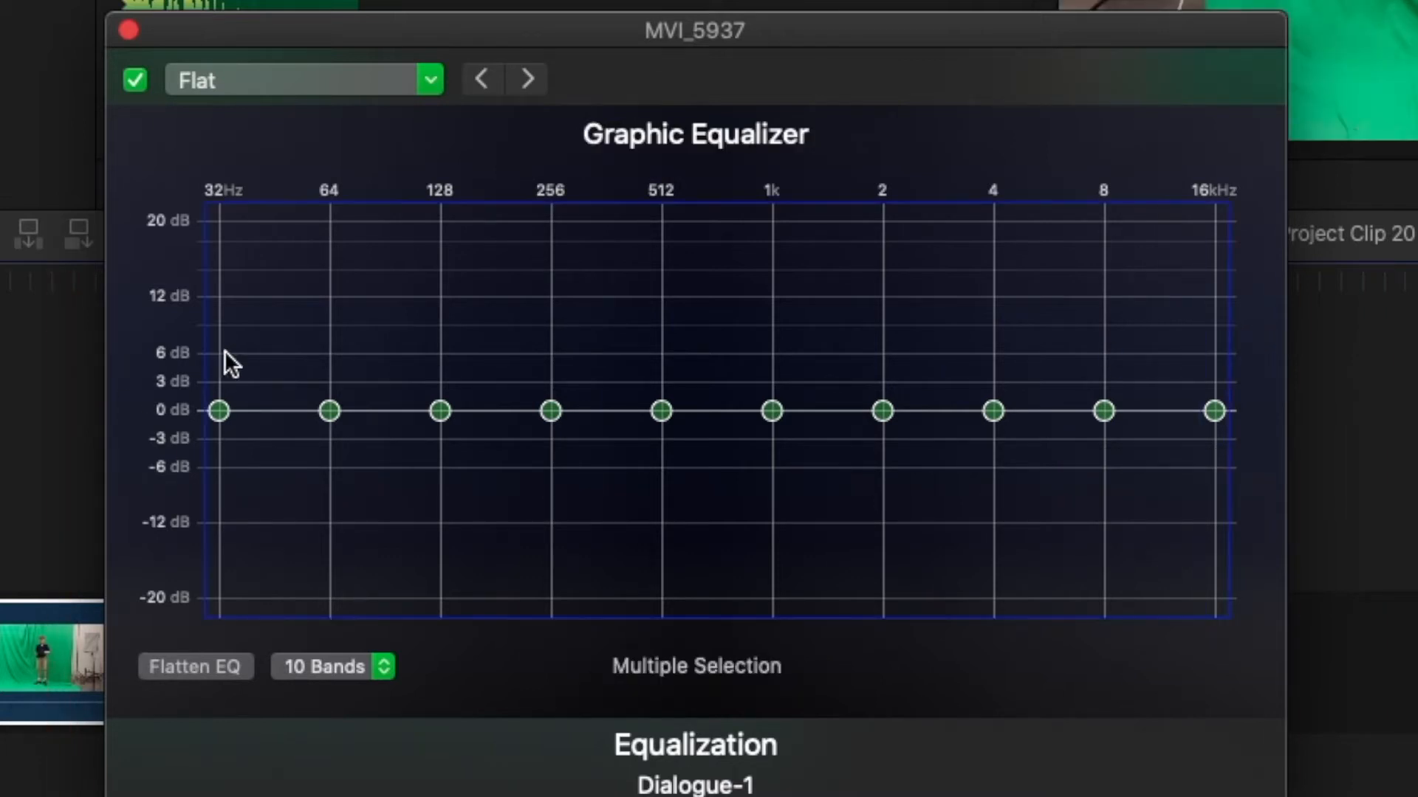
left_click_drag(217, 411, 238, 326)
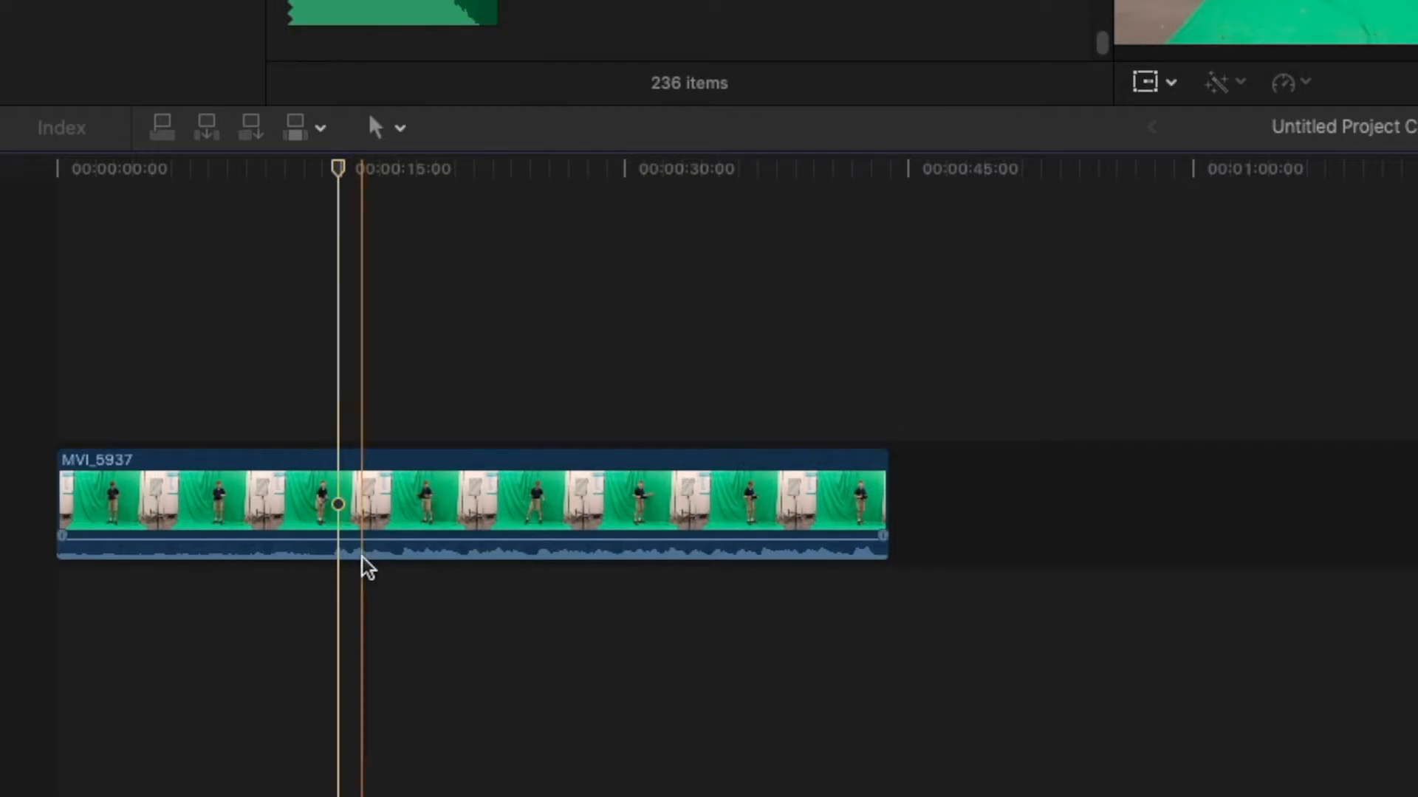
Raise the MVI_5937 clip's volume to 12 dB and play it from where the speech begins
mouse_move(362, 559)
left_mouse_down()
mouse_move(356, 535)
mouse_move(370, 536)
left_mouse_up()
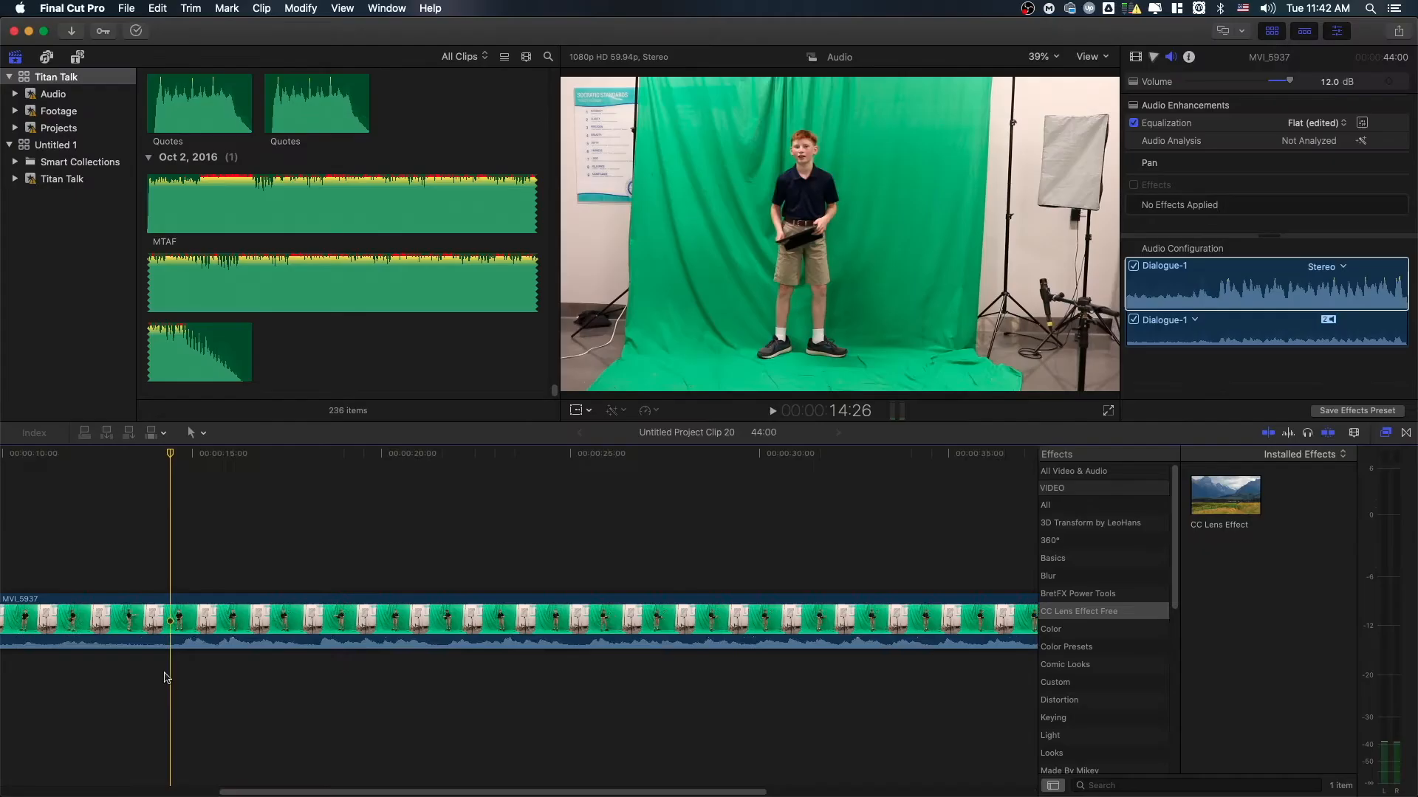
key("super+minus")
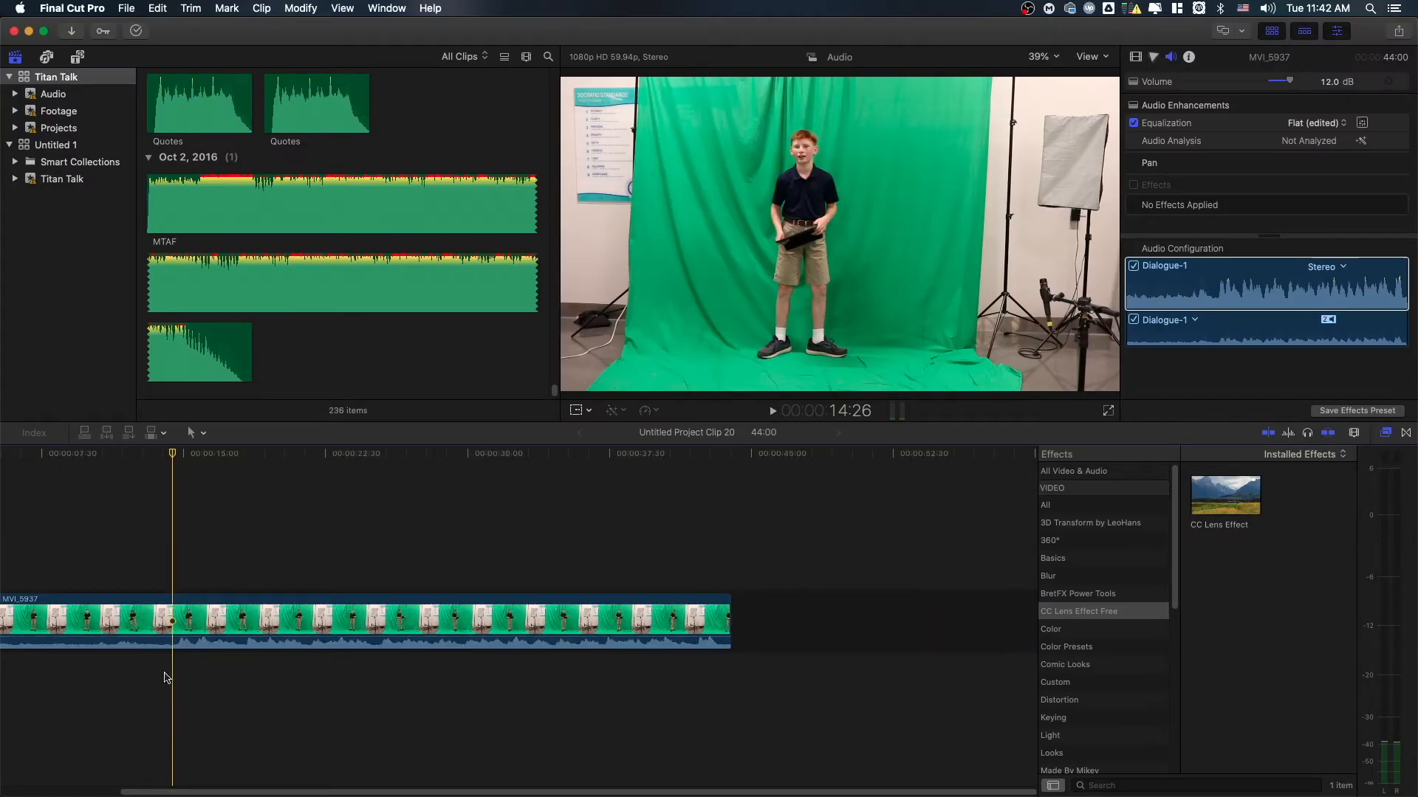
scroll(167, 678, "left", 2)
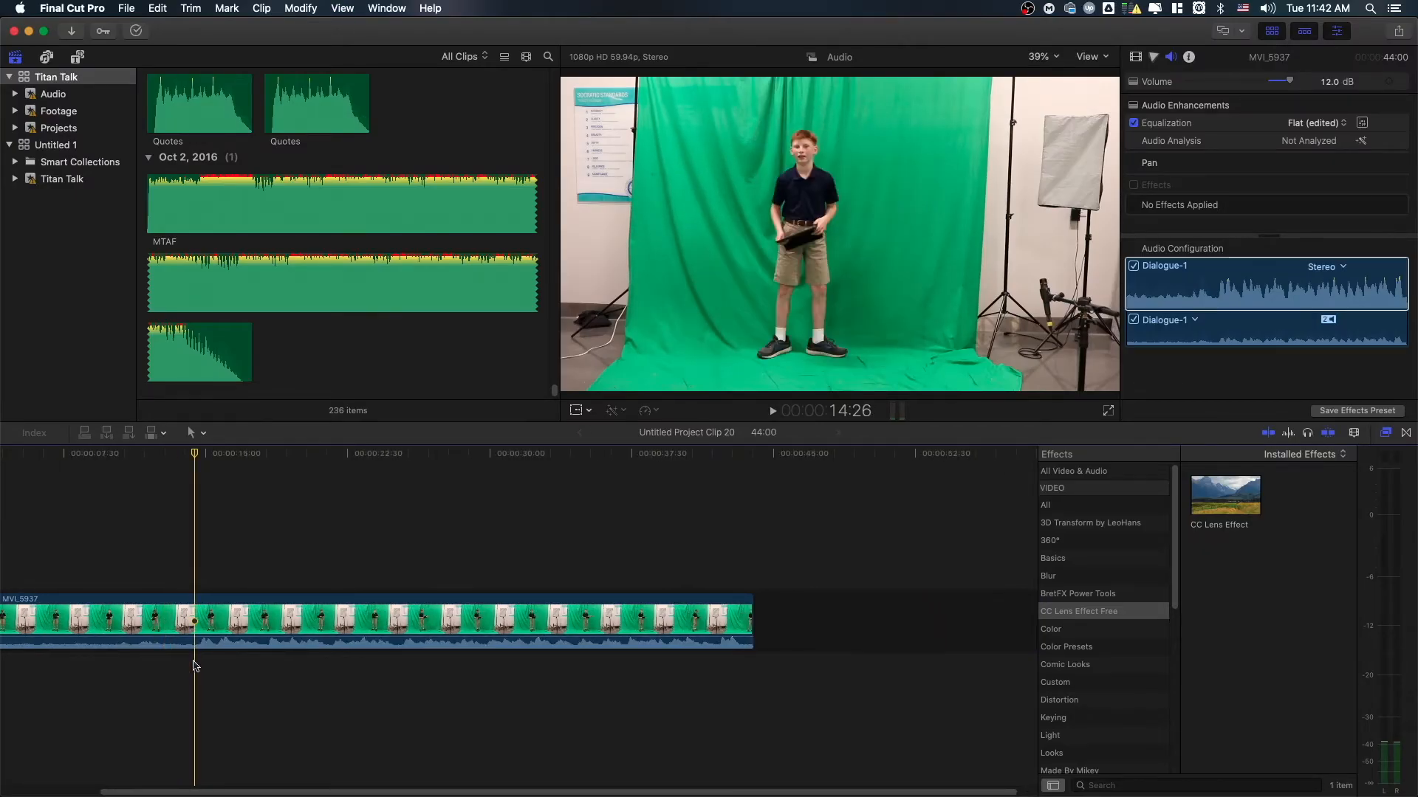
key("space")
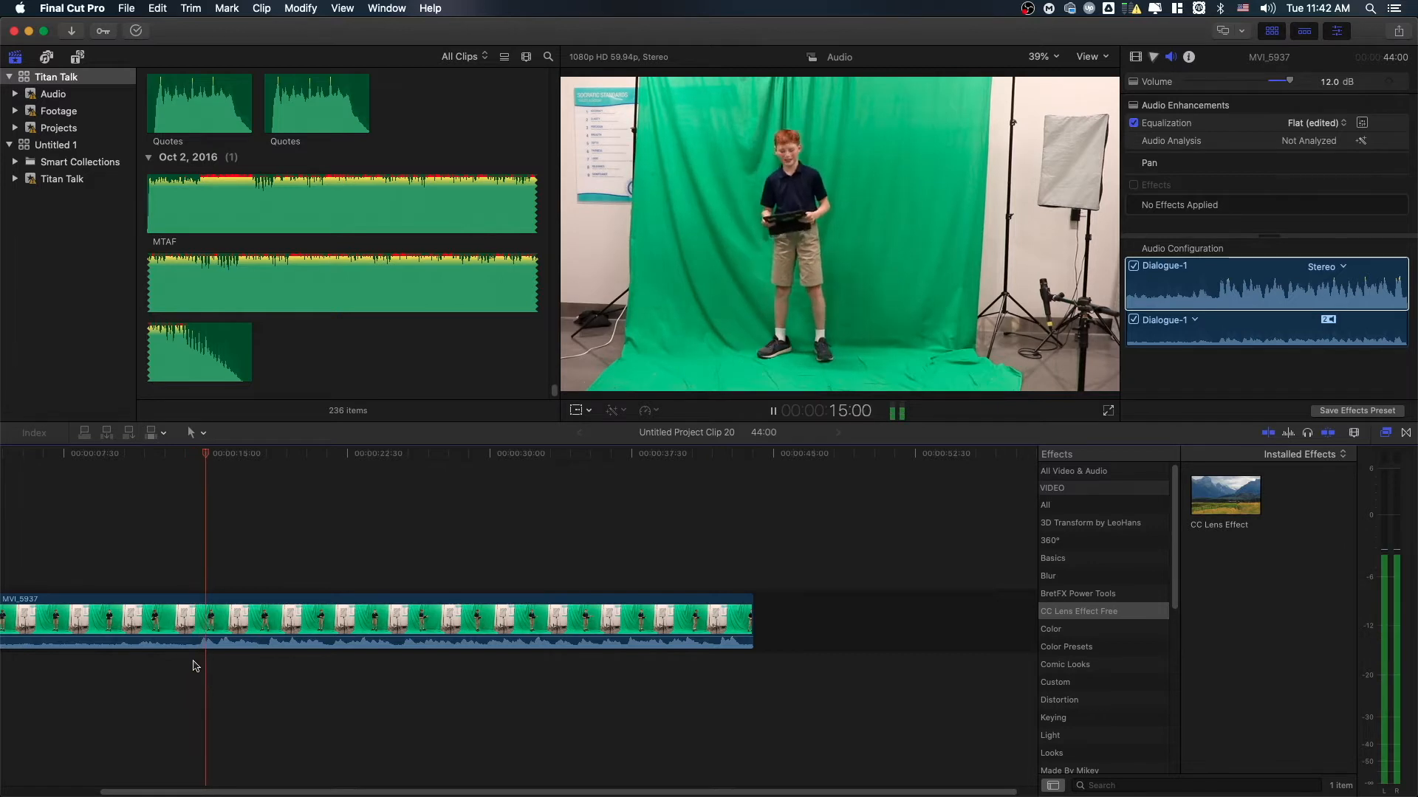
Split the MVI_5937 clip at 14:40, where the speech starts, and delete the part before the cut
scroll(195, 667, "left", 5)
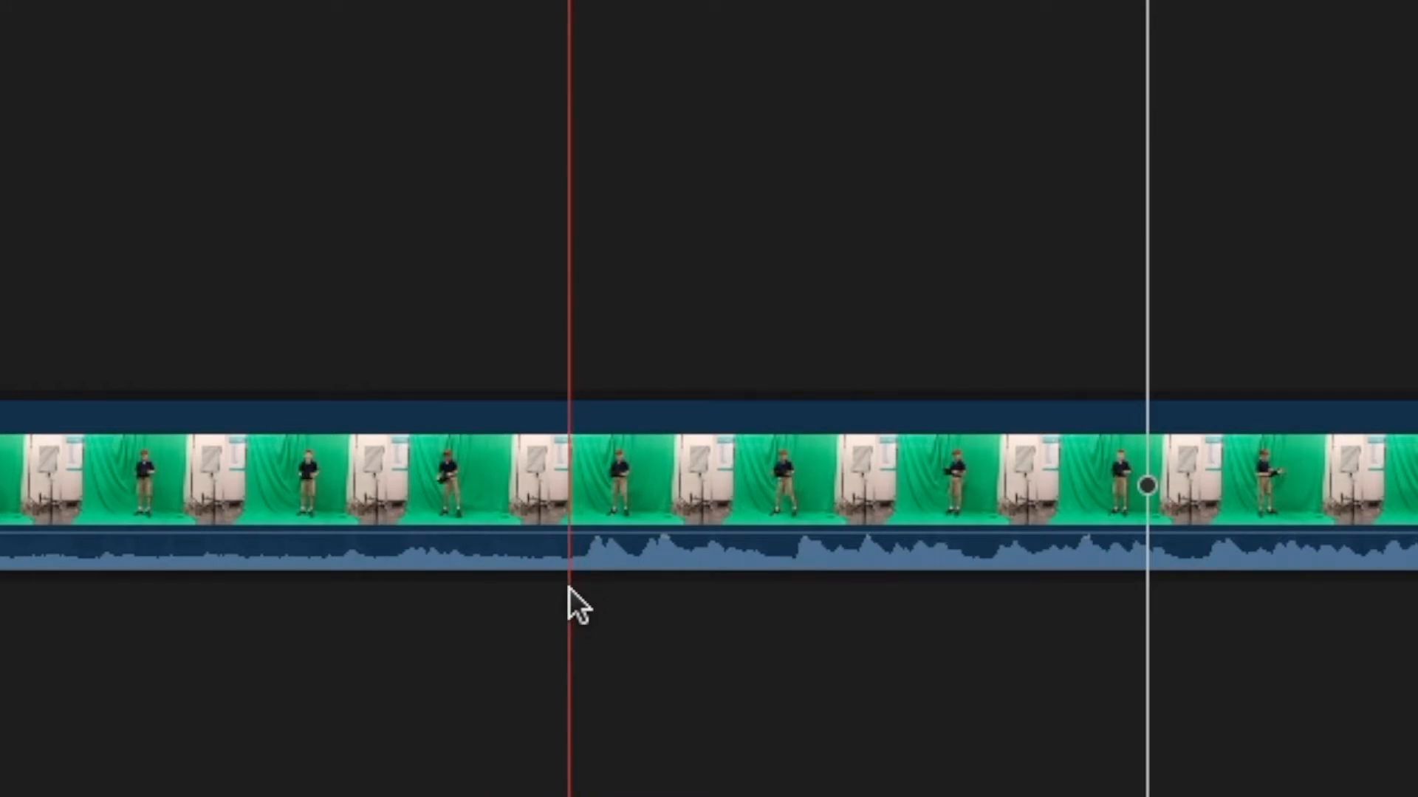
key("space")
key("space")
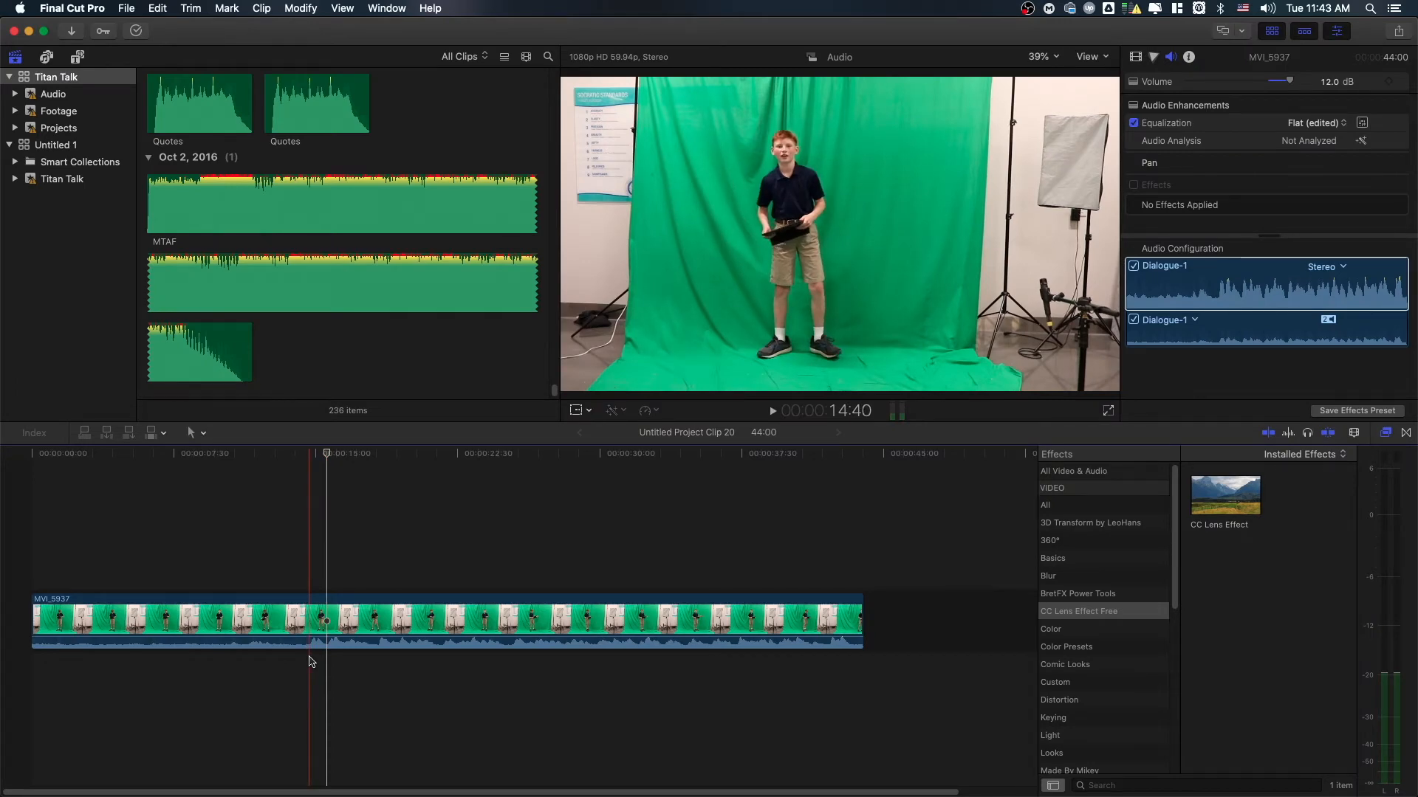
left_click(310, 661)
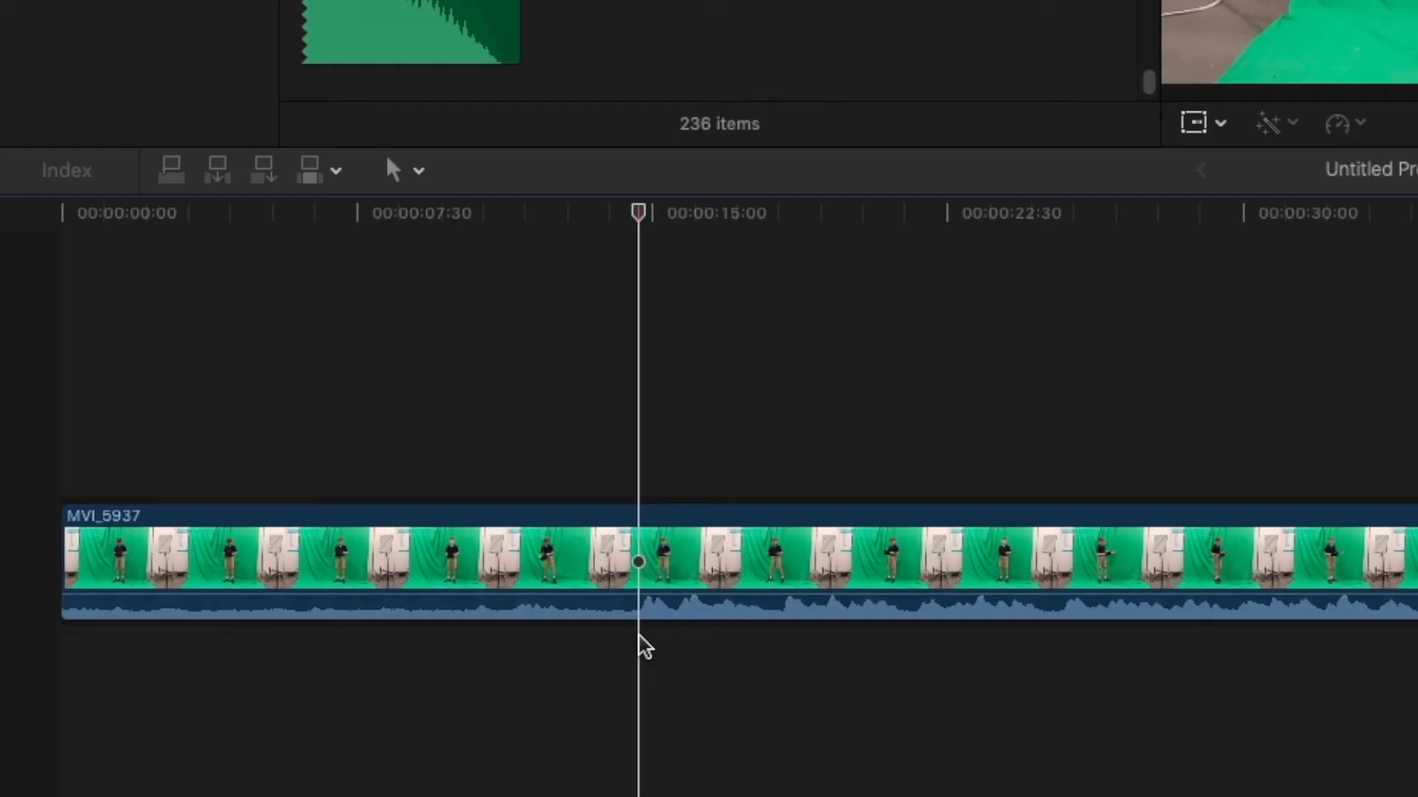
key("super+b")
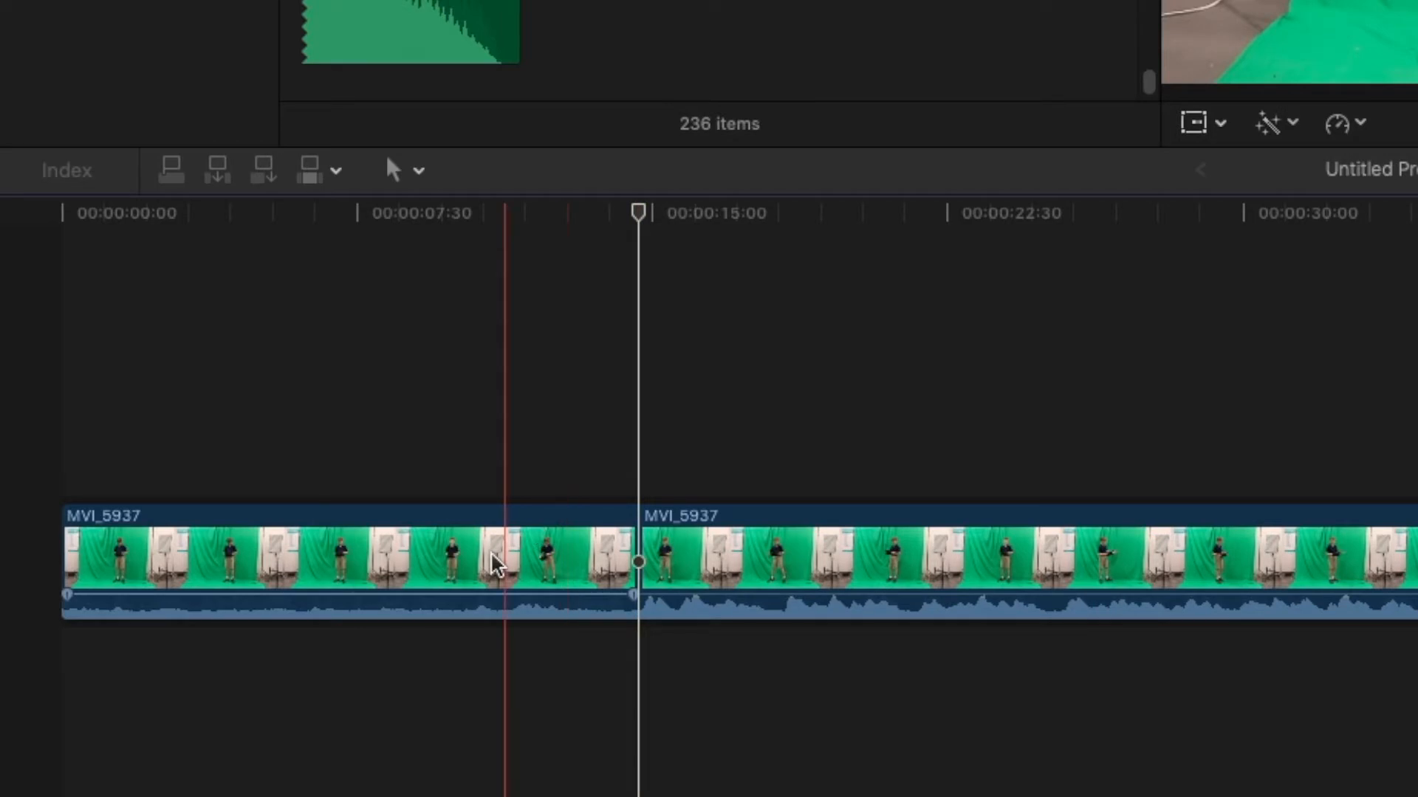
left_click(493, 565)
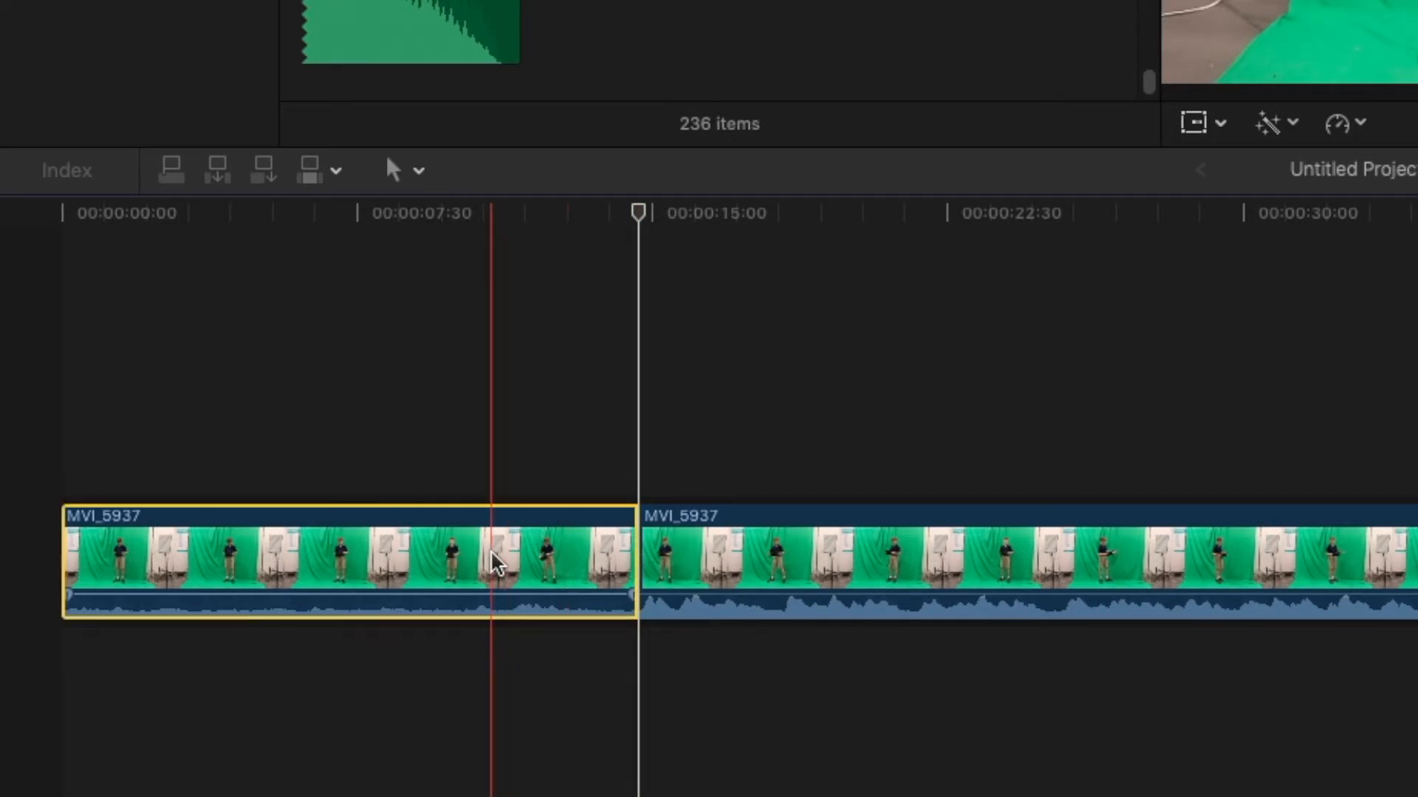
key("BackSpace")
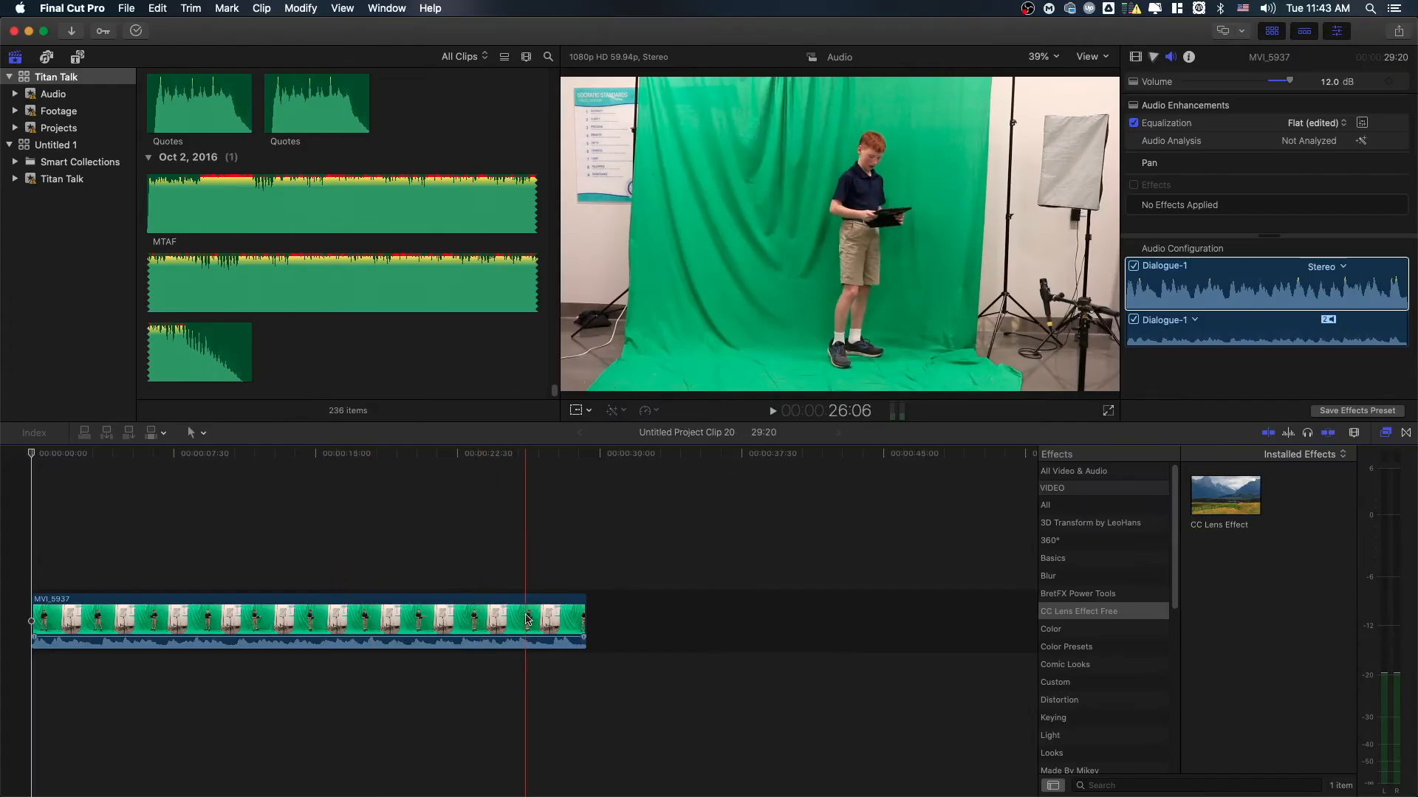
Play the end of the clip, split it at 28:53 and delete the short piece after the cut
key("space")
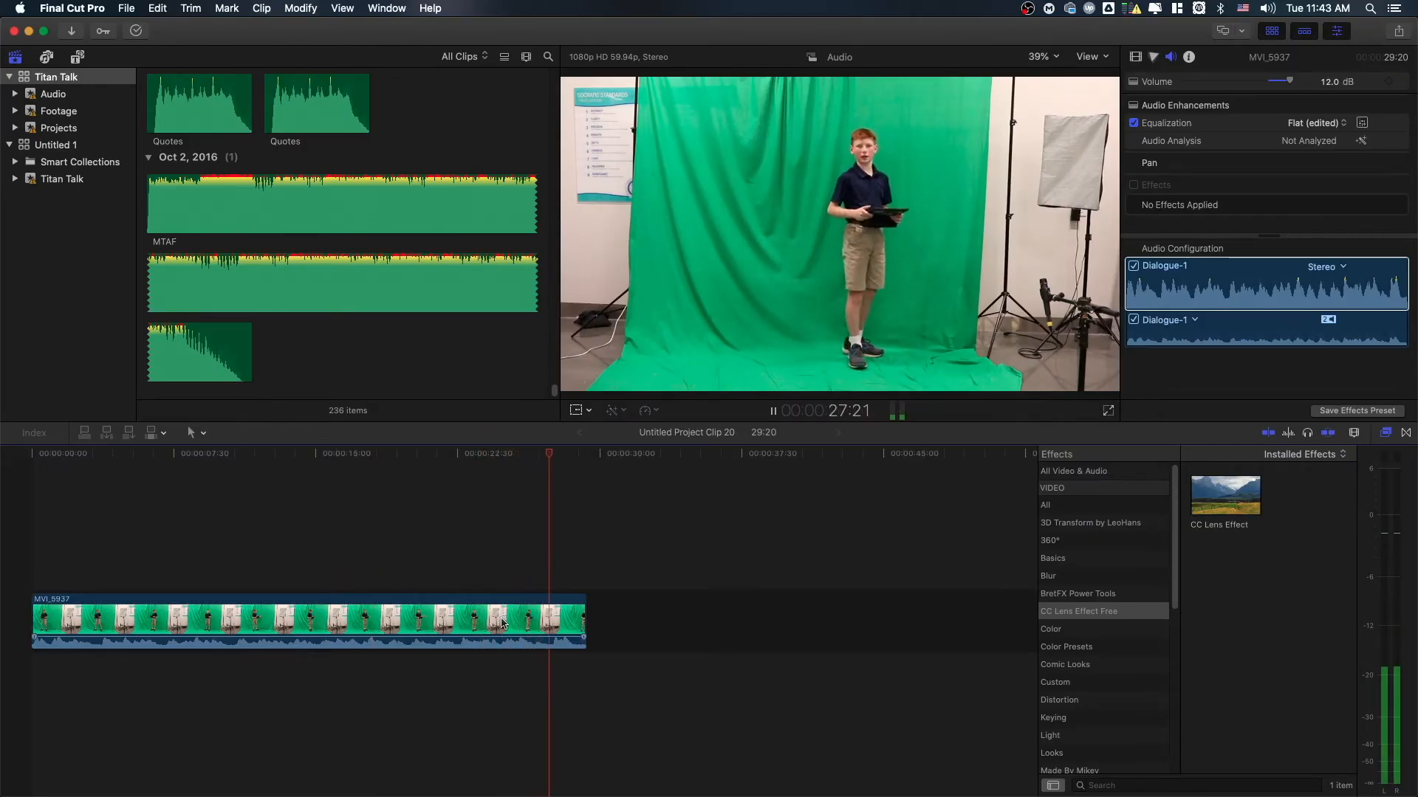
key("space")
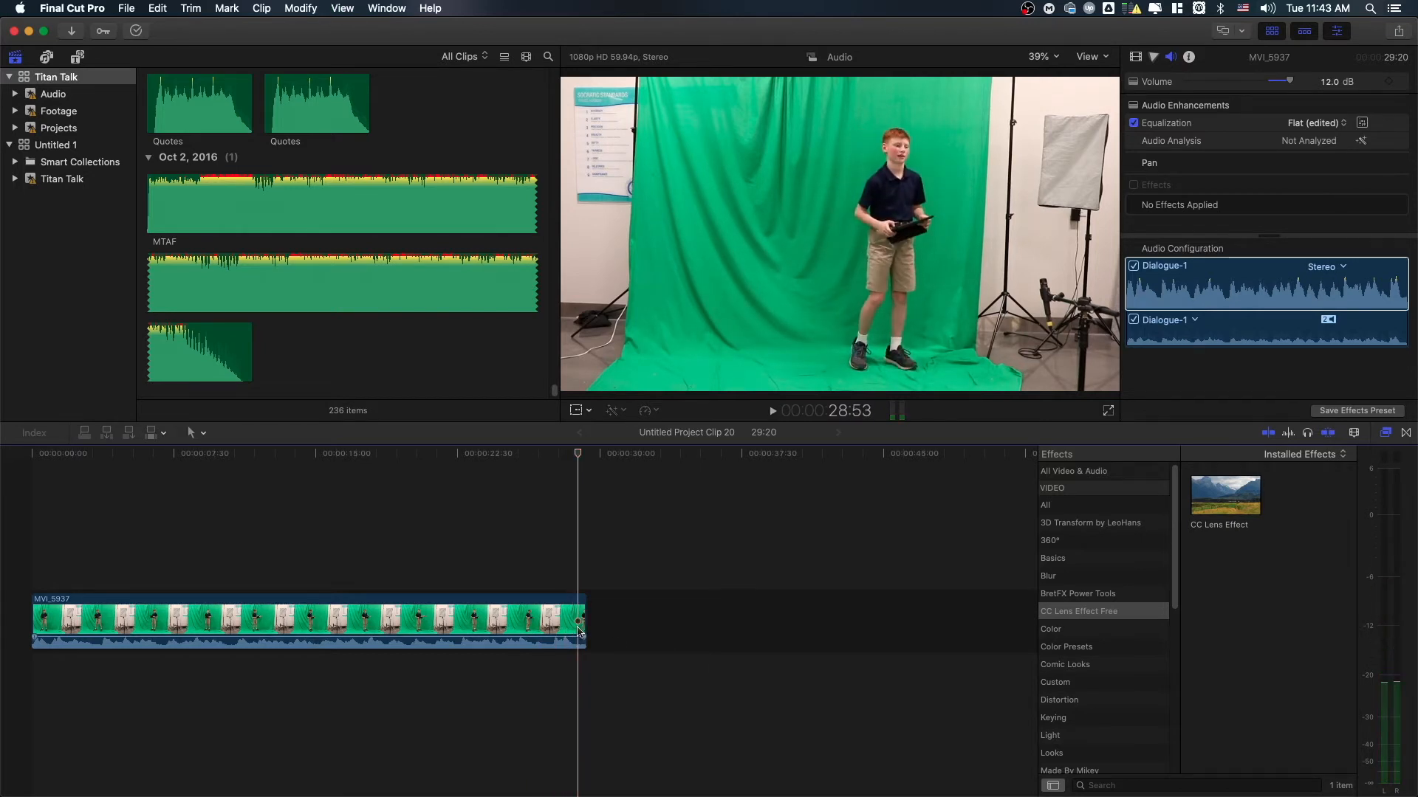
key("super+b")
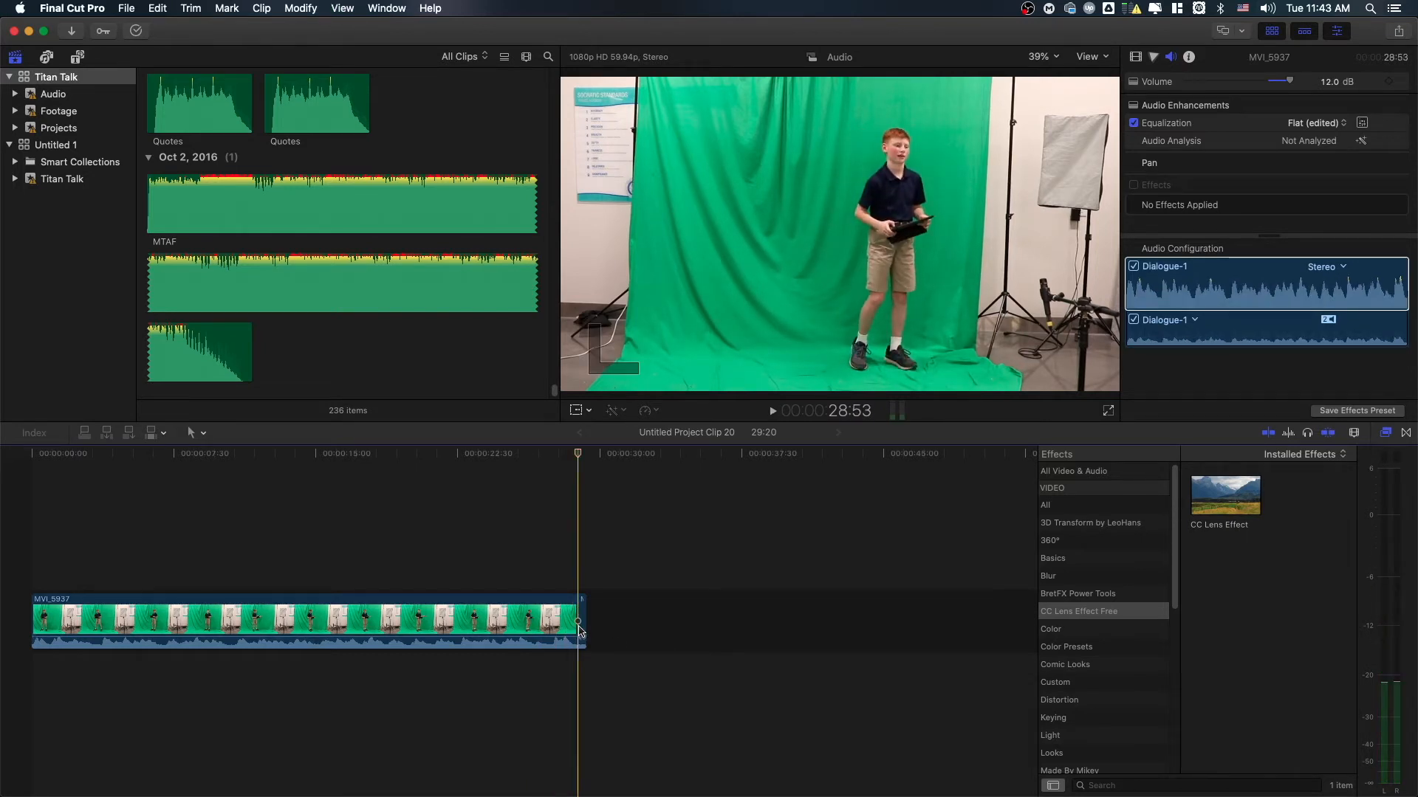
key("Delete")
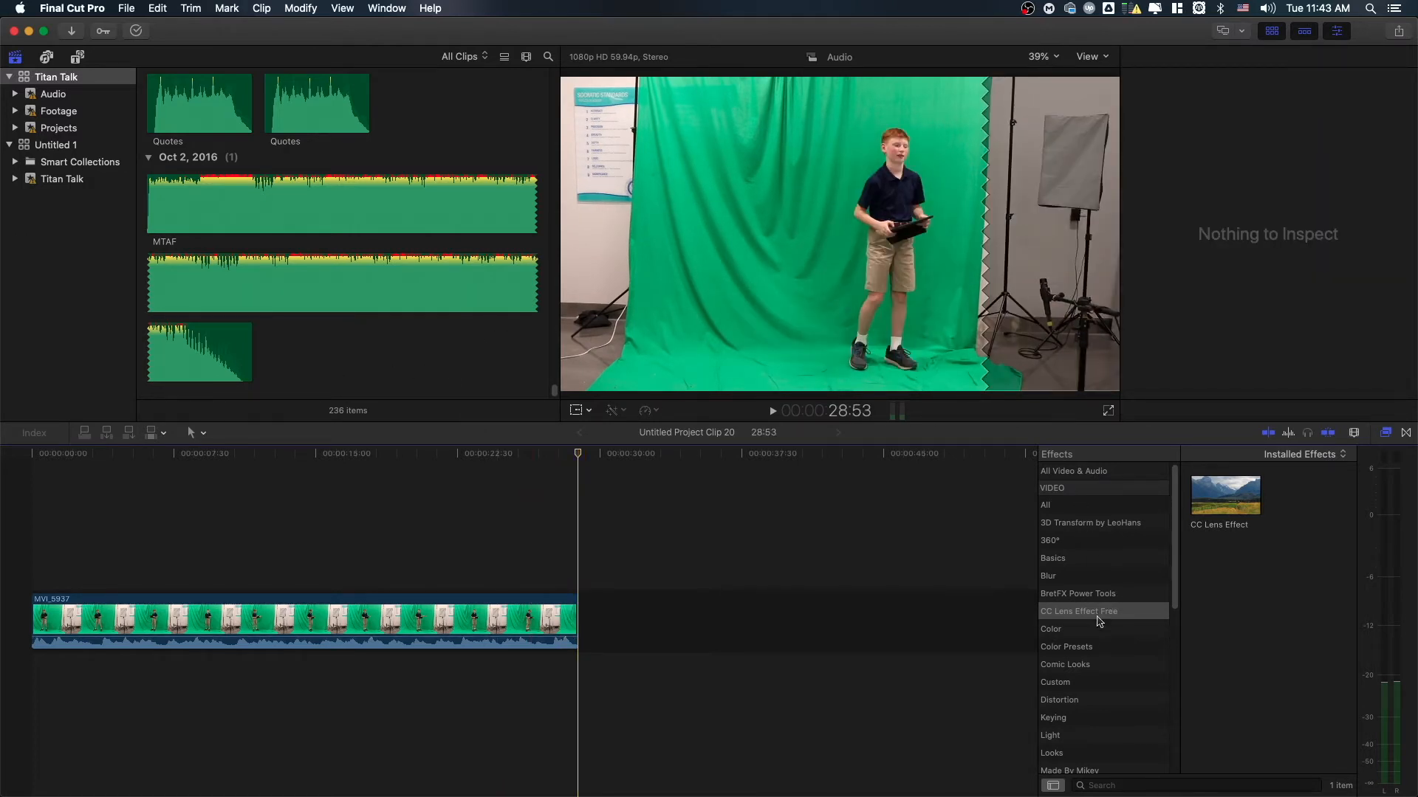
Apply the Keyer effect from the Keying category to the MVI_5937 clip
scroll(1099, 621, "down", 1)
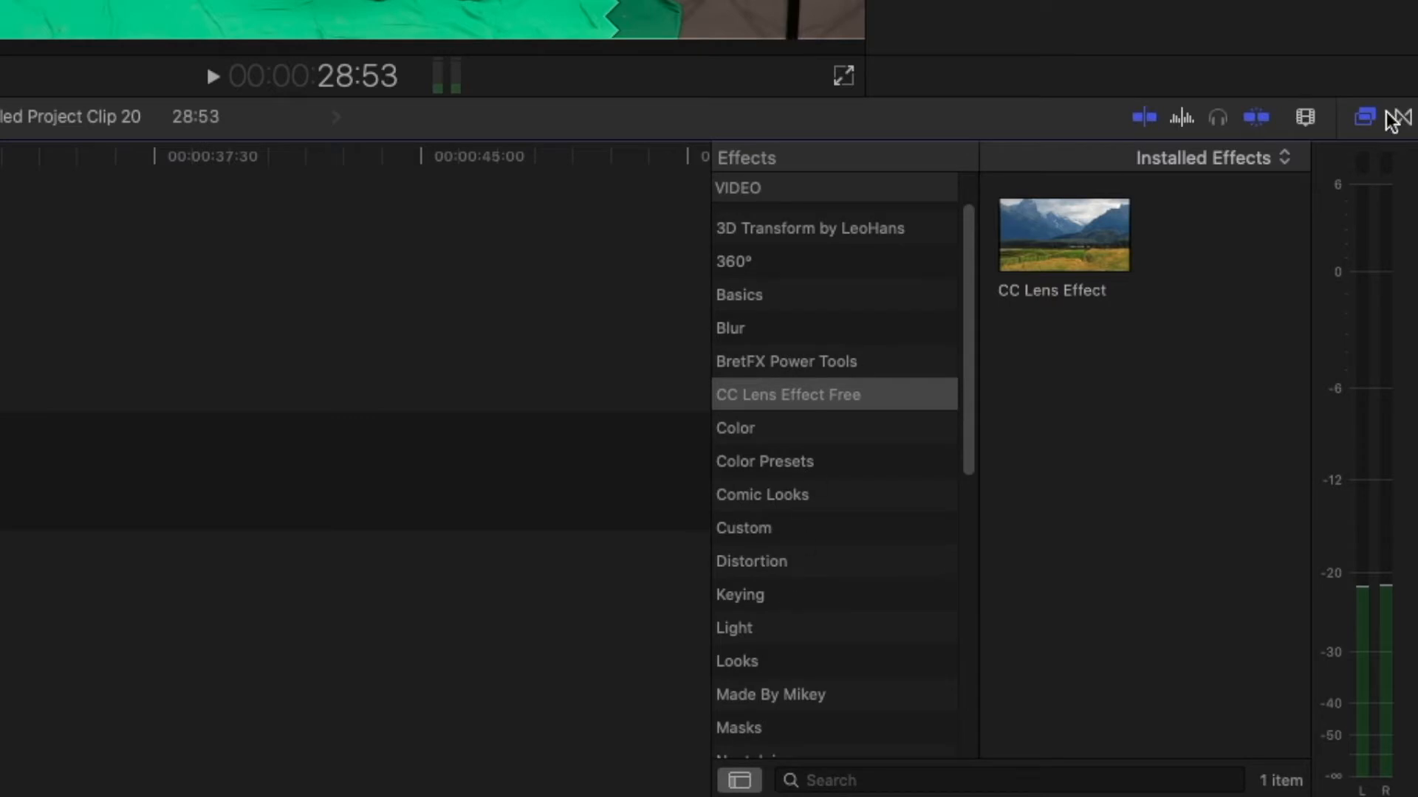
left_click(759, 594)
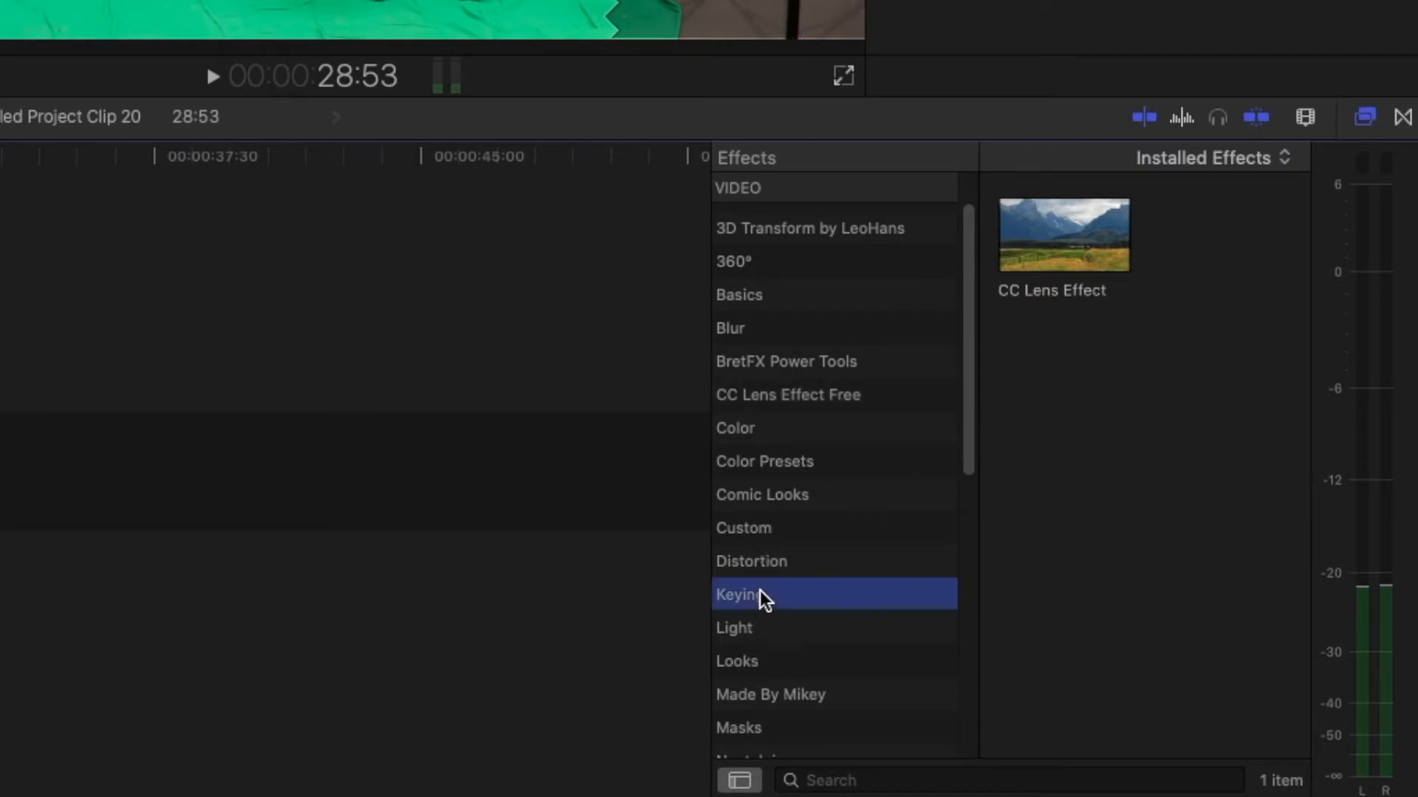
left_click_drag(1076, 247, 0, 506)
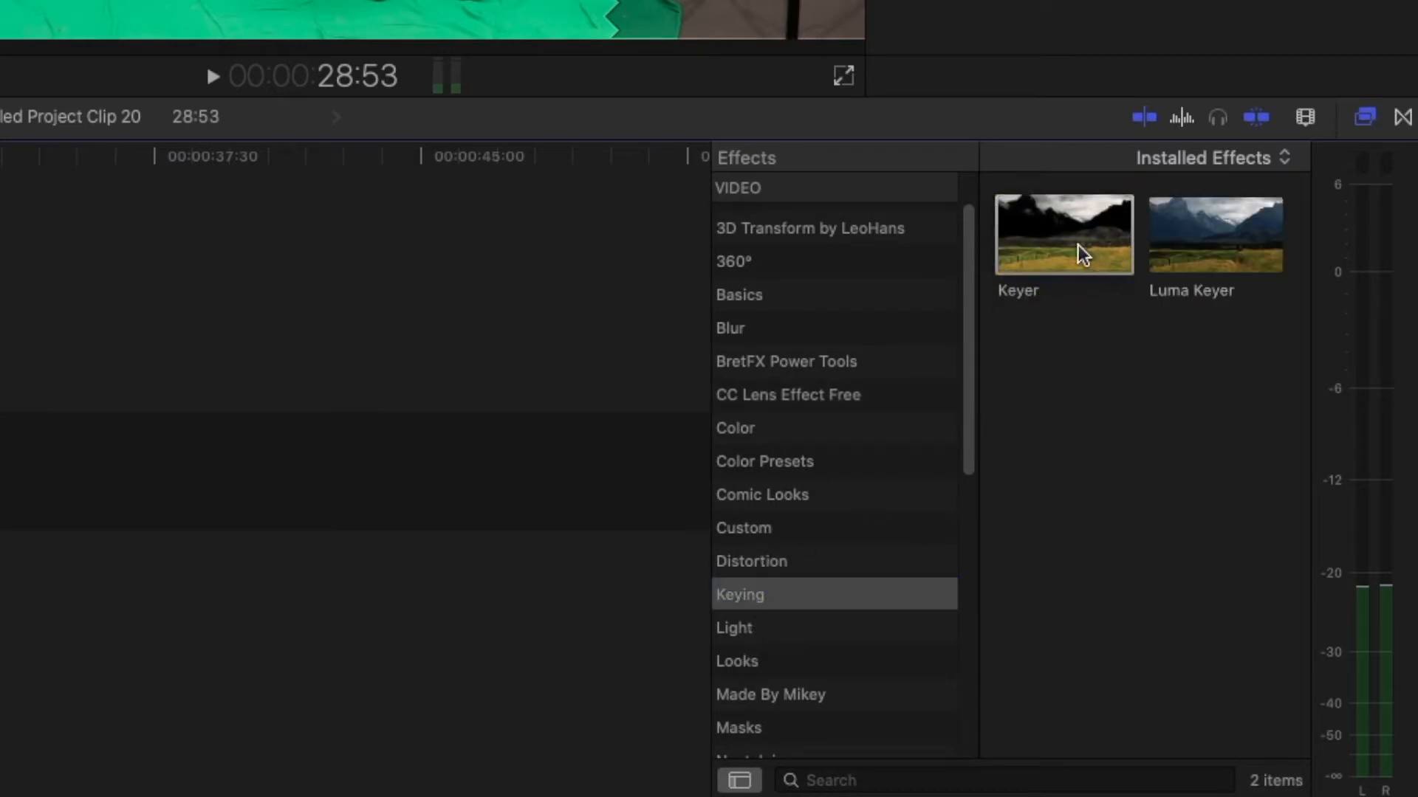
left_click_drag(470, 508, 470, 508)
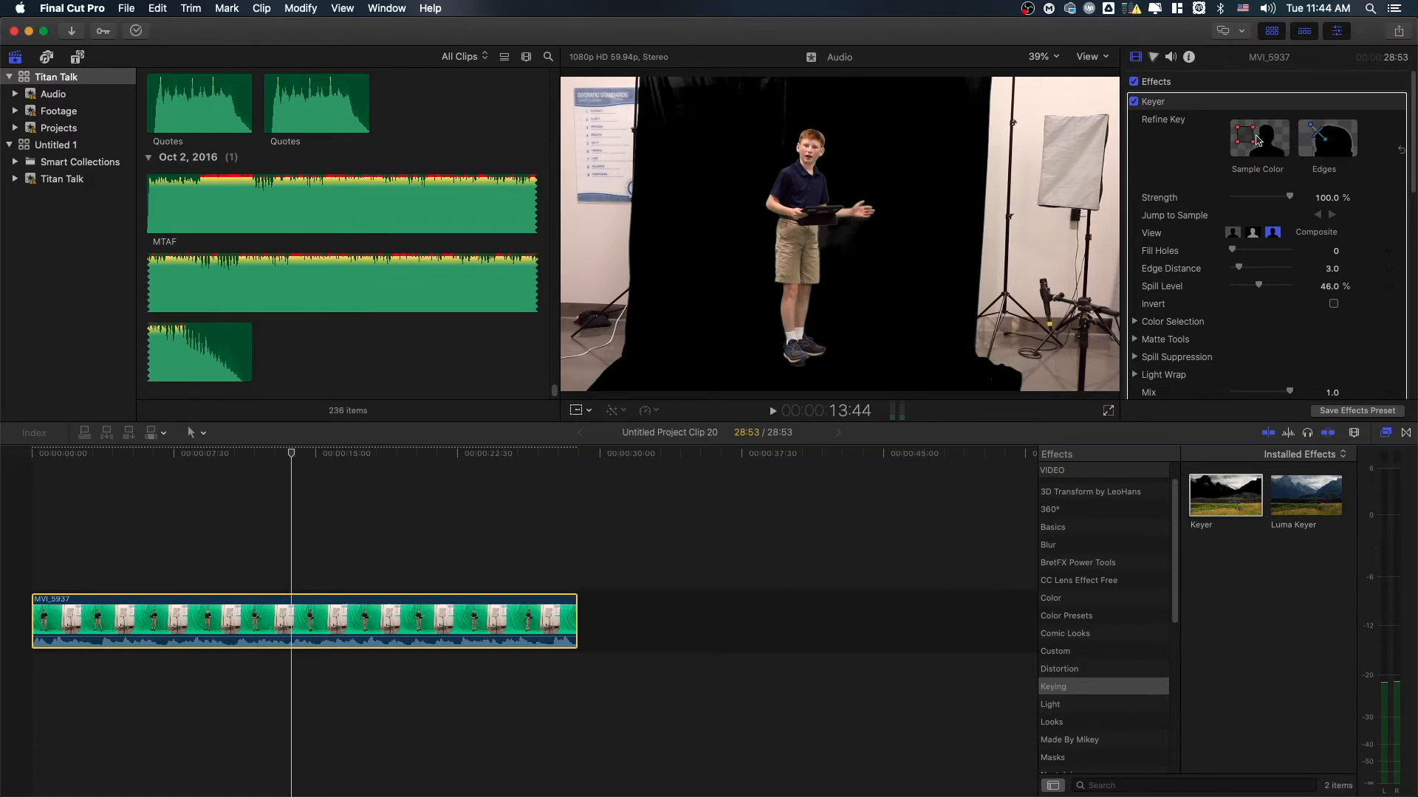
Sample the unkeyed curtain folds in the upper part of the picture beside the boy with the Keyer's Sample Color tool
left_click(661, 82)
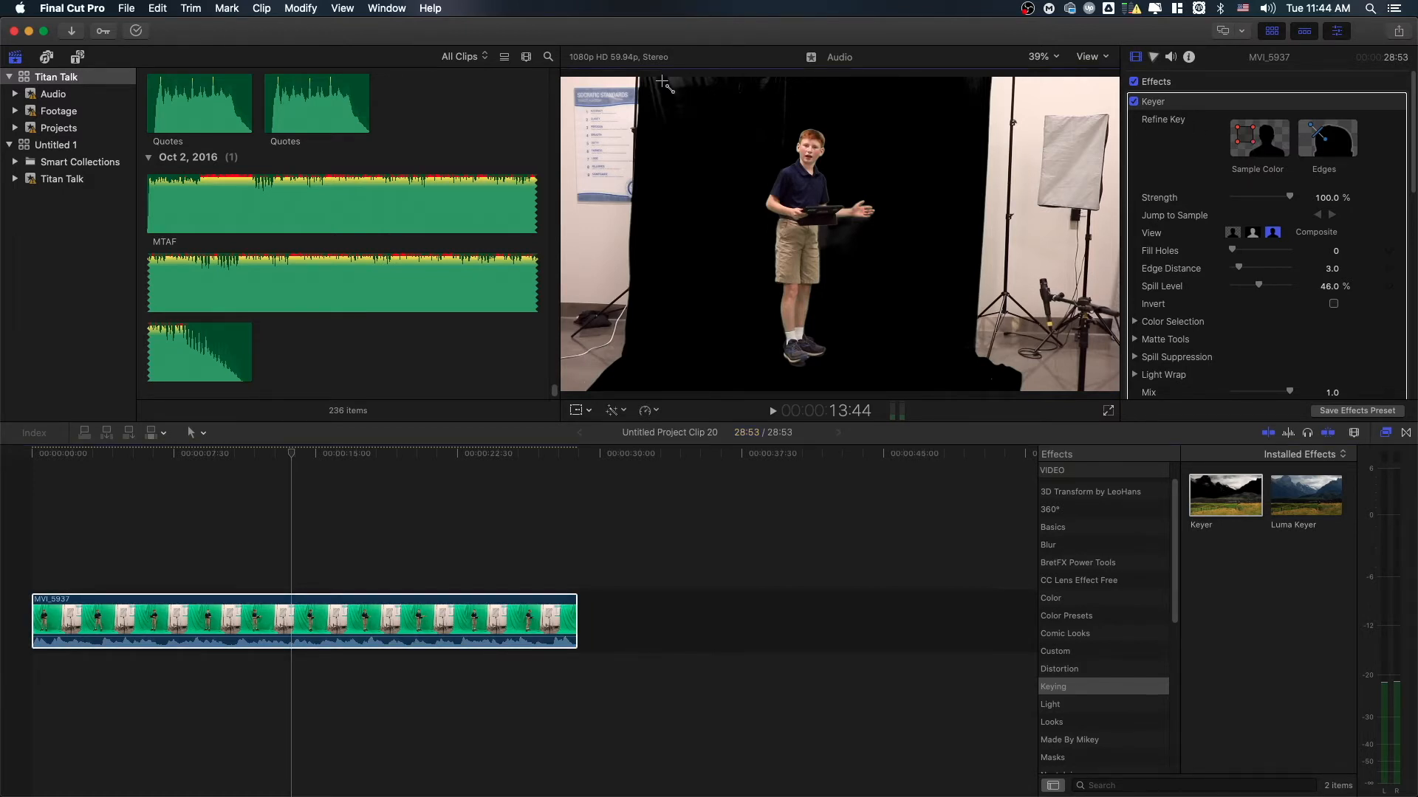
key("super+equal")
key("super+equal")
left_click_drag(1101, 235, 1091, 225)
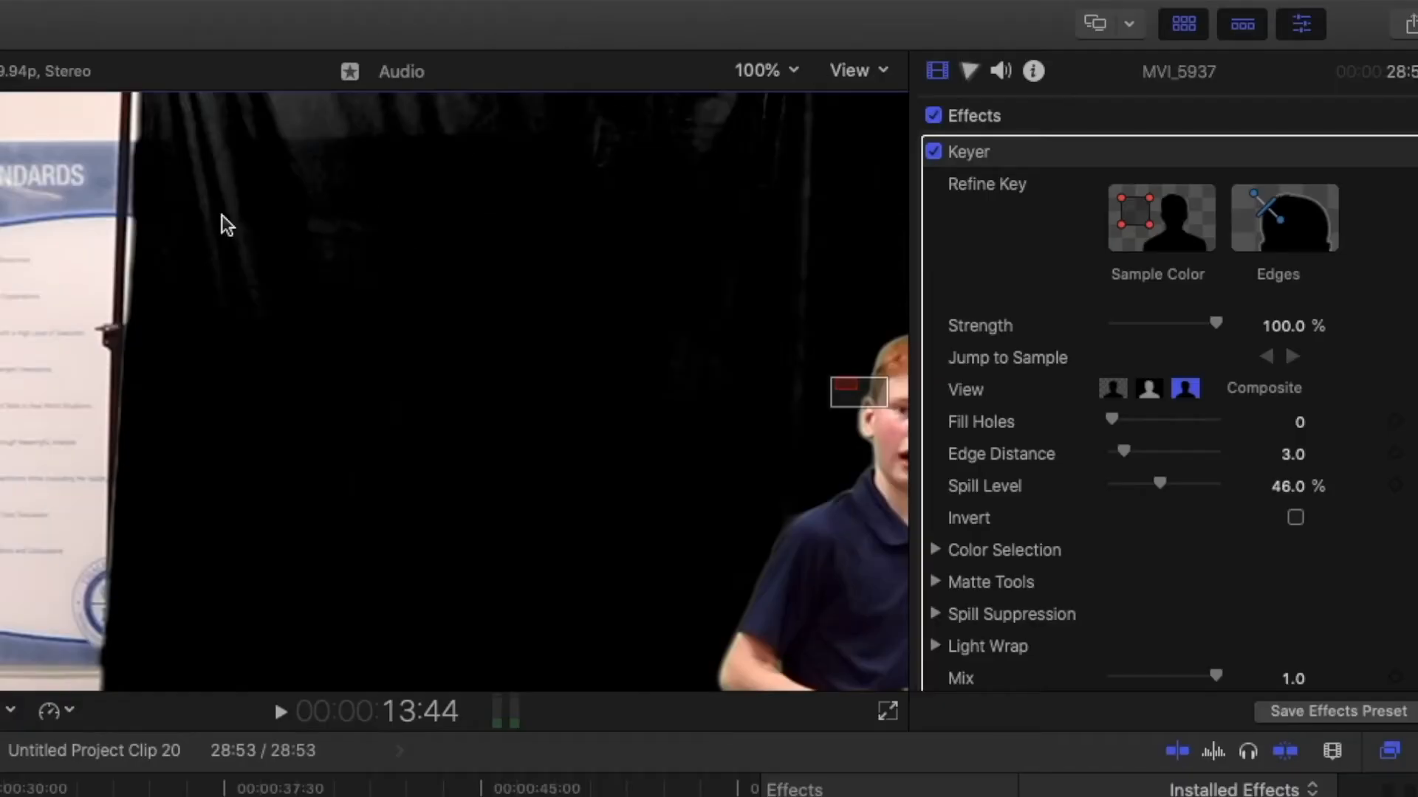
left_click(766, 71)
left_click(772, 90)
left_click(1150, 222)
left_click_drag(230, 148, 267, 173)
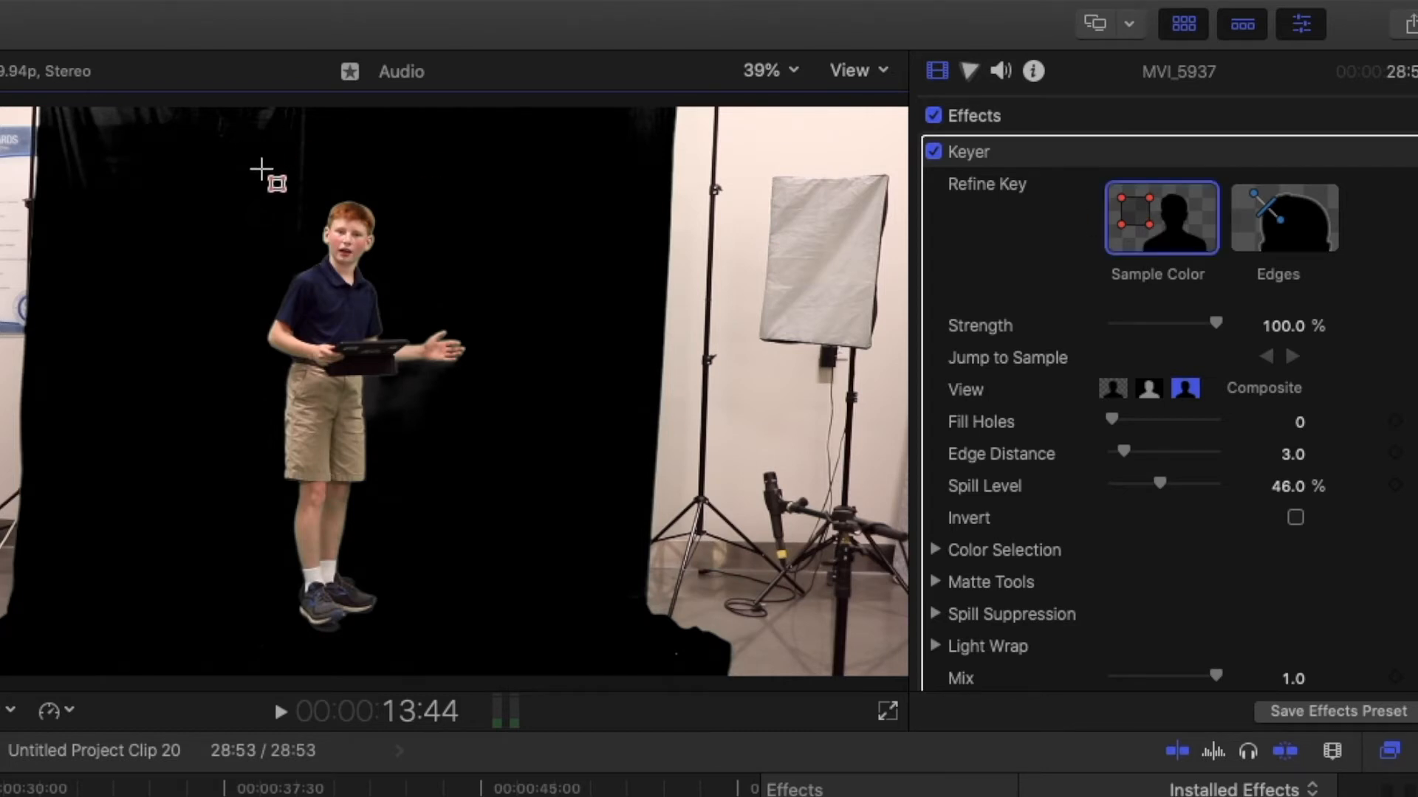
Draw a Sample Color area over the backdrop's upper-left part beside the boy and extend it down to his shoulder height
left_click_drag(179, 129, 62, 95)
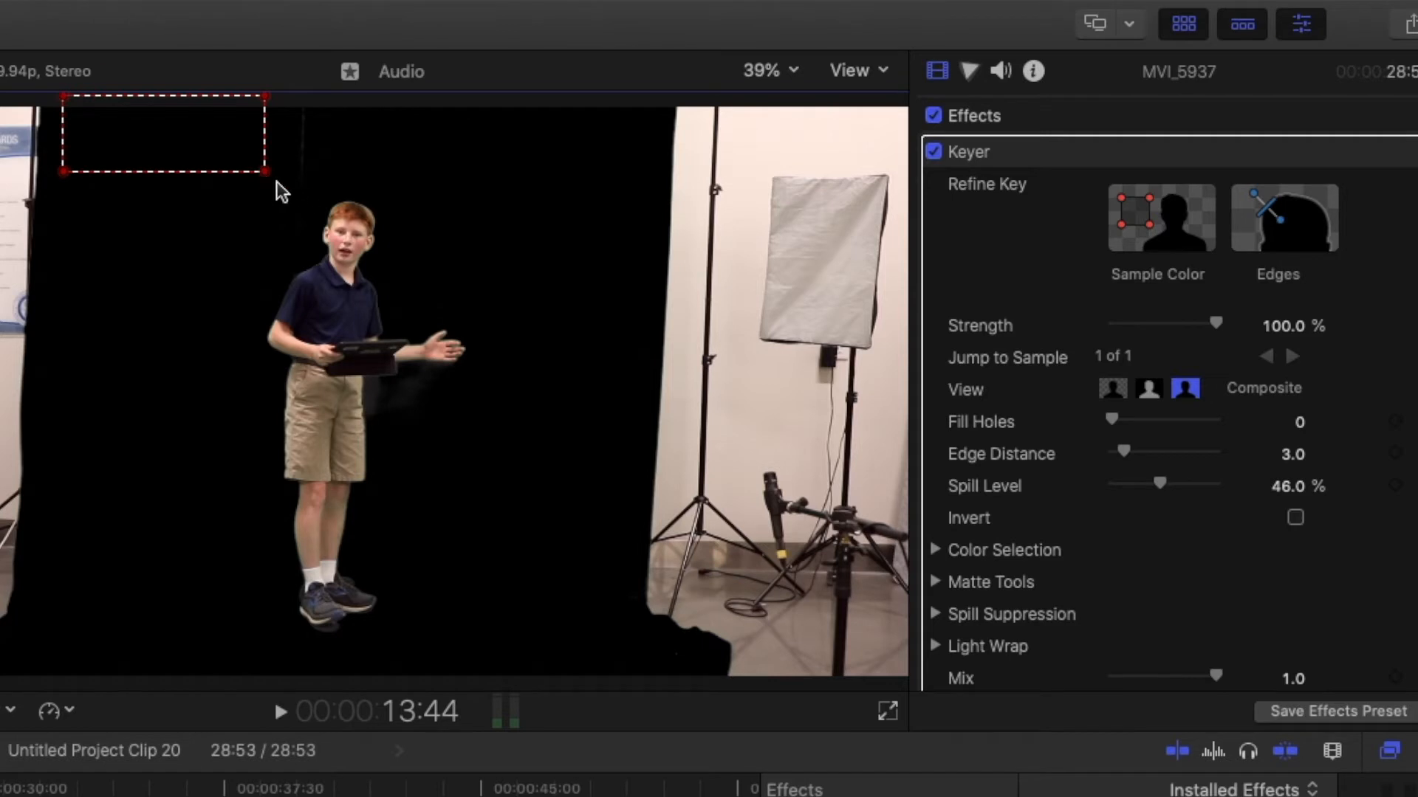
left_click_drag(266, 175, 268, 278)
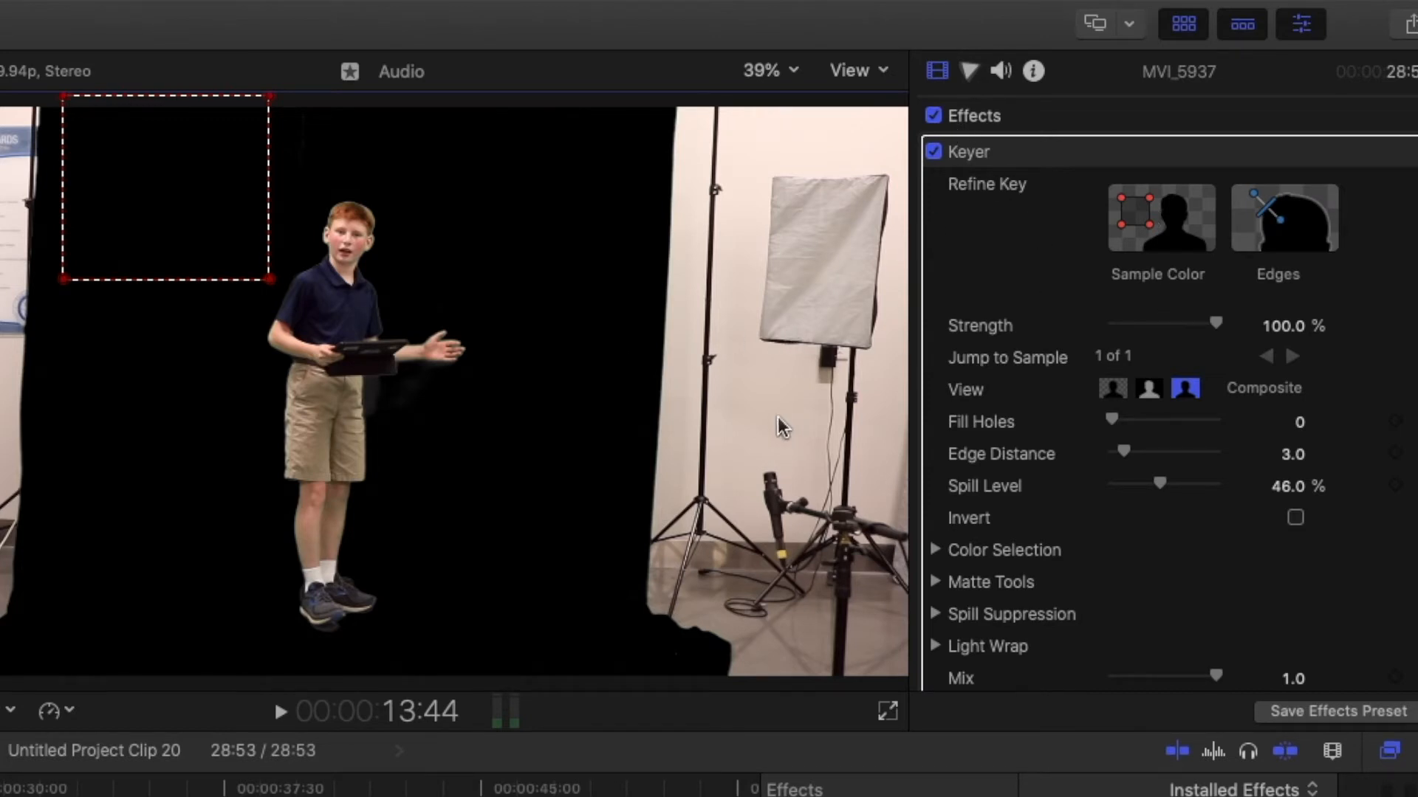
Add another Keyer color sample over the grey residue beside the boy's shorts, just below the tablet
key("super+equal")
key("super+equal")
key("super+equal")
key("super+equal")
key("super+equal")
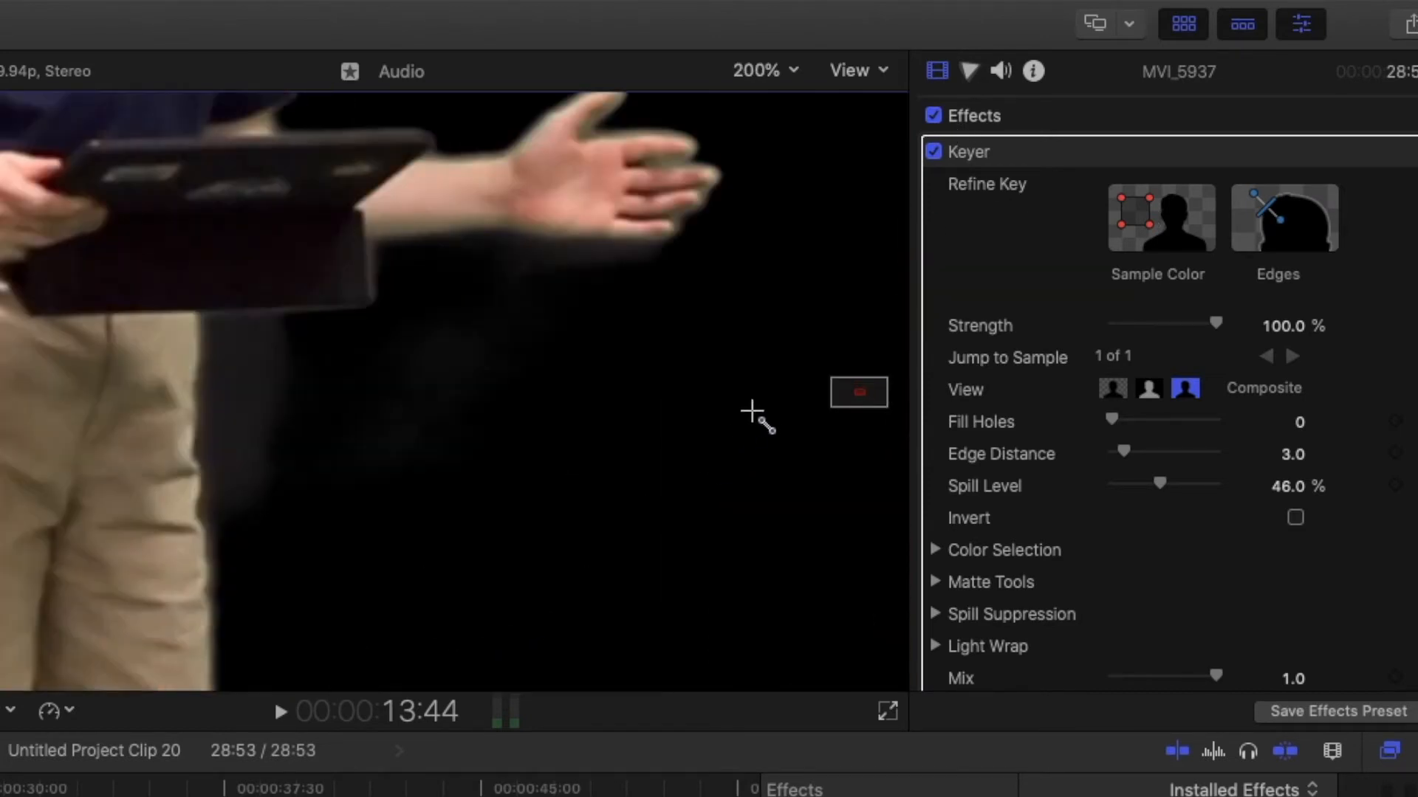
key("super+minus")
key("super+minus")
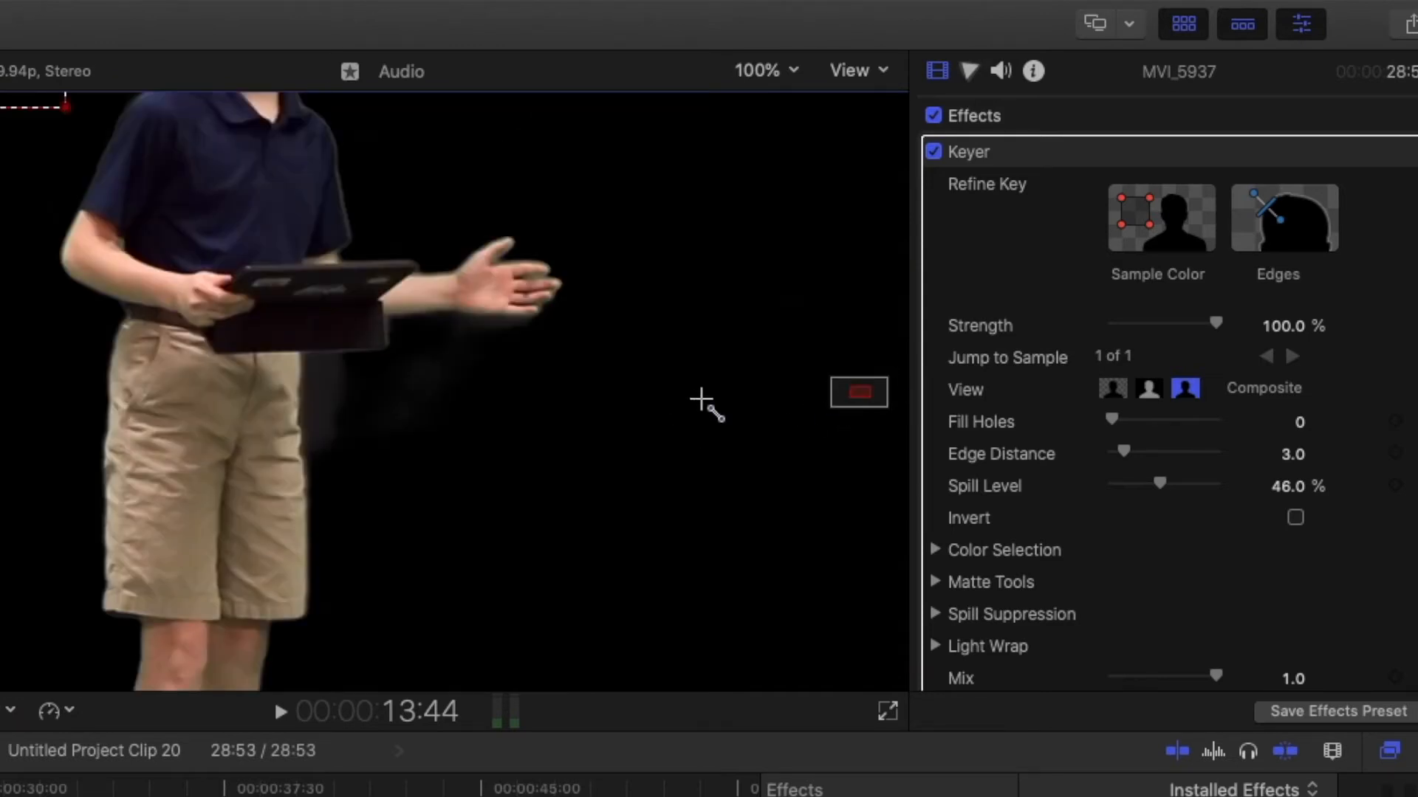
key("super+equal")
left_click(1140, 229)
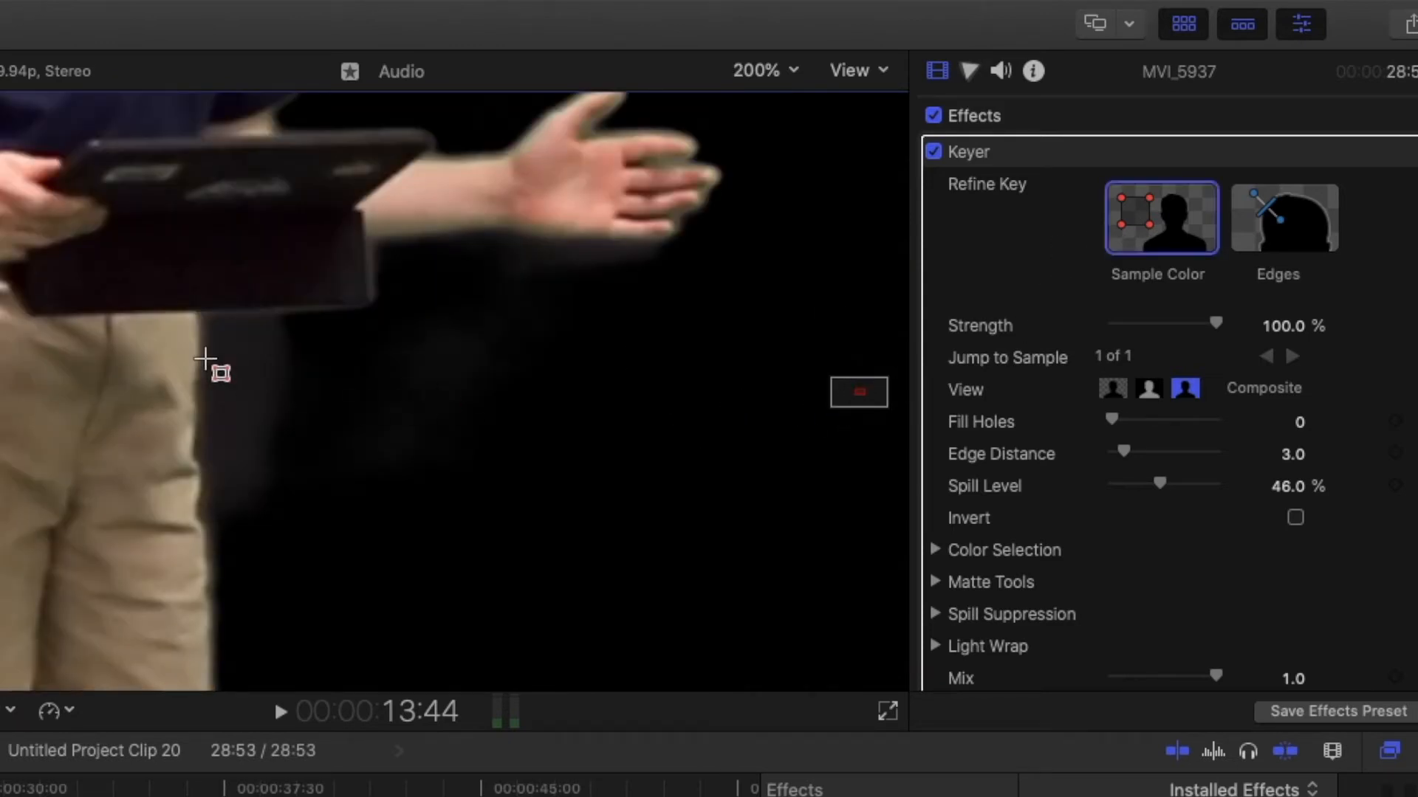
left_click_drag(230, 361, 316, 423)
key("super+minus")
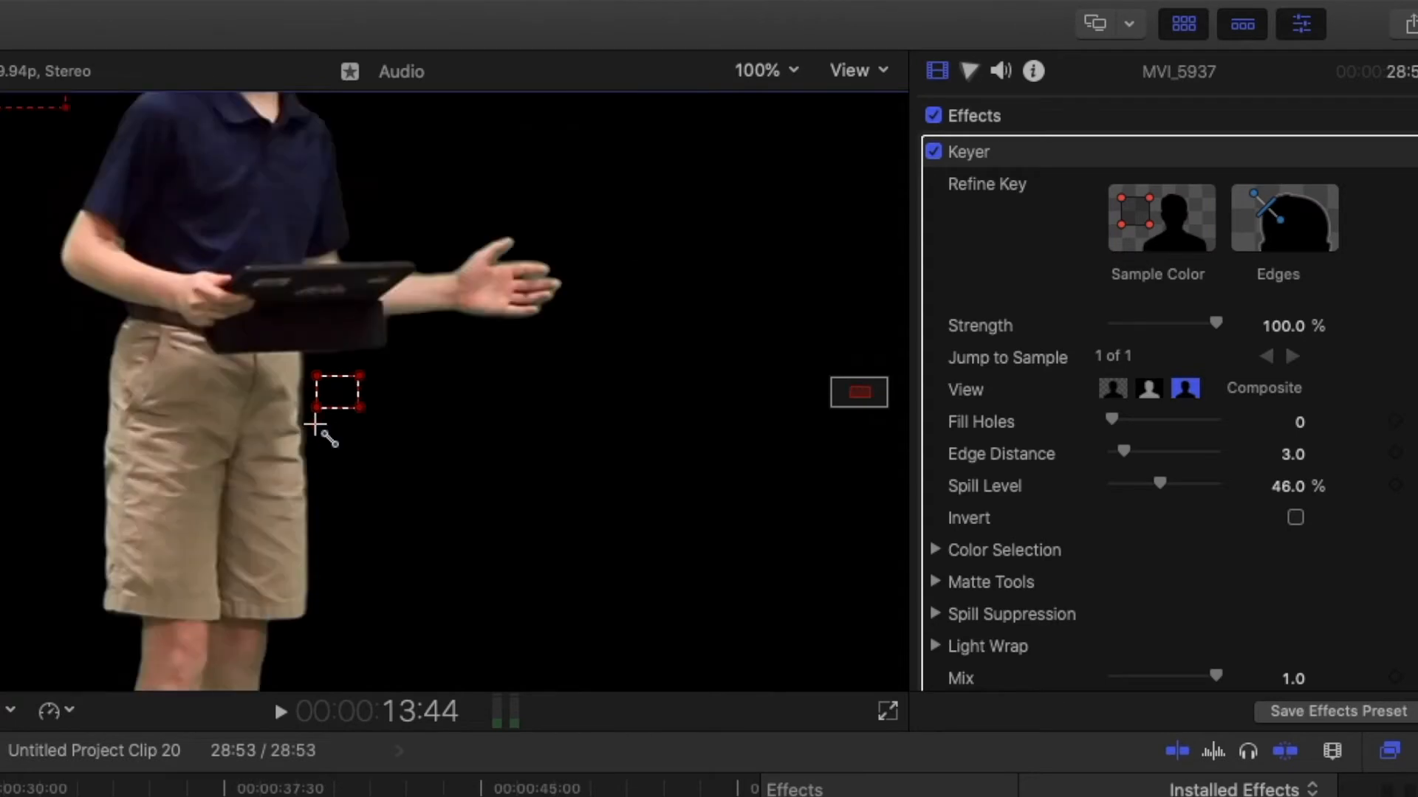
Inspect the key around the boy's shoes at 200% and return the viewer to Fit
key("super+minus")
key("super+equal")
key("super+equal")
left_click_drag(851, 392, 849, 415)
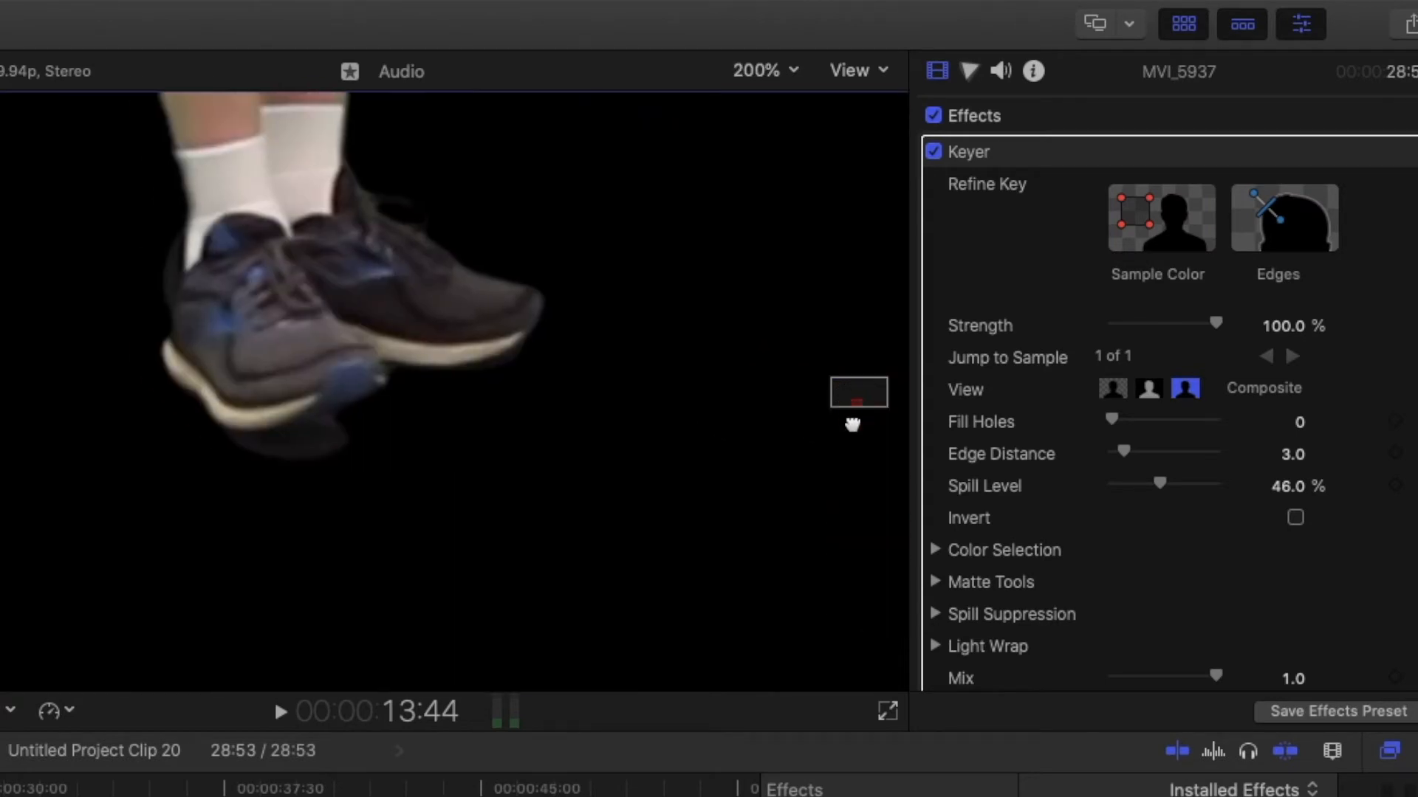
left_click(764, 72)
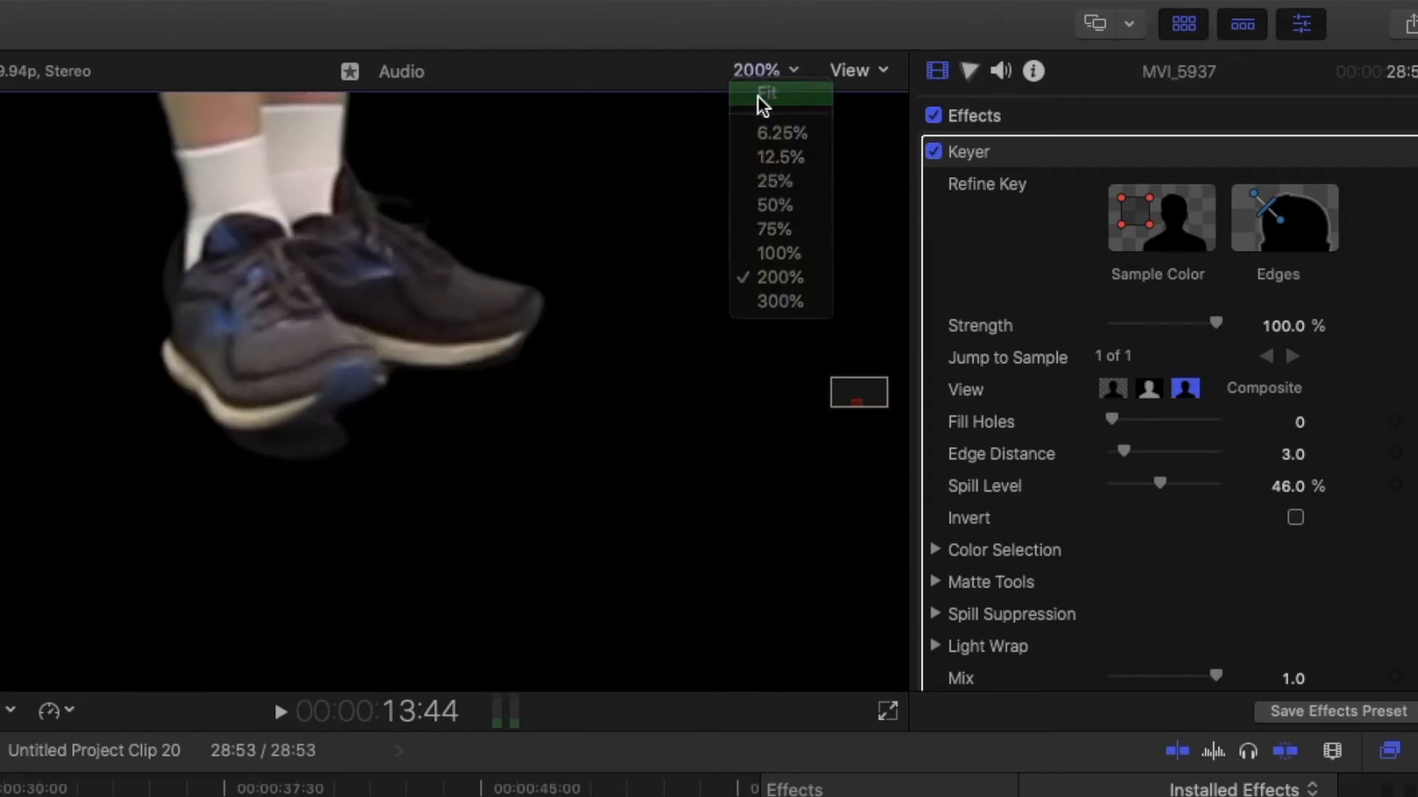
left_click(761, 94)
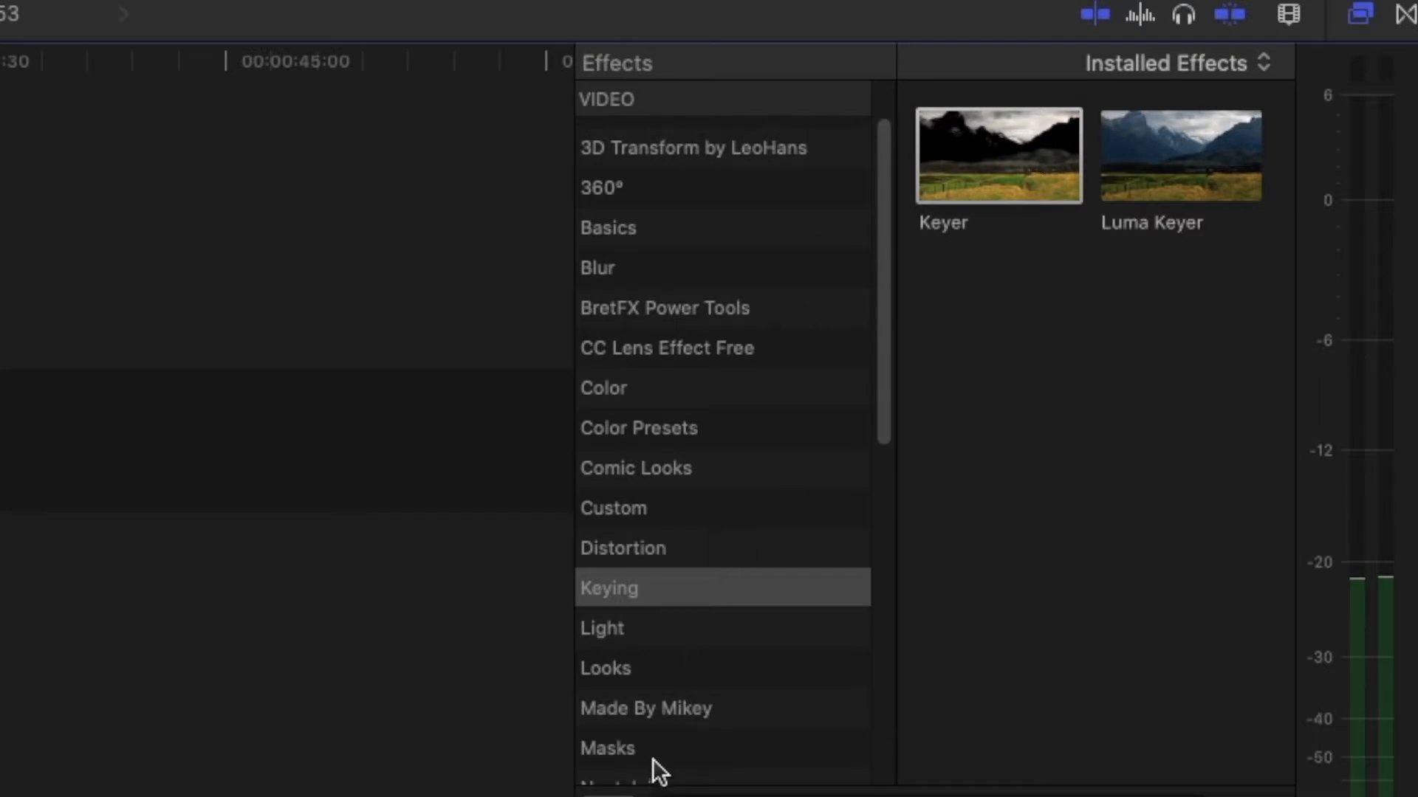
Apply the Draw Mask effect from the Masks category to the MVI_5937 clip
left_click(653, 755)
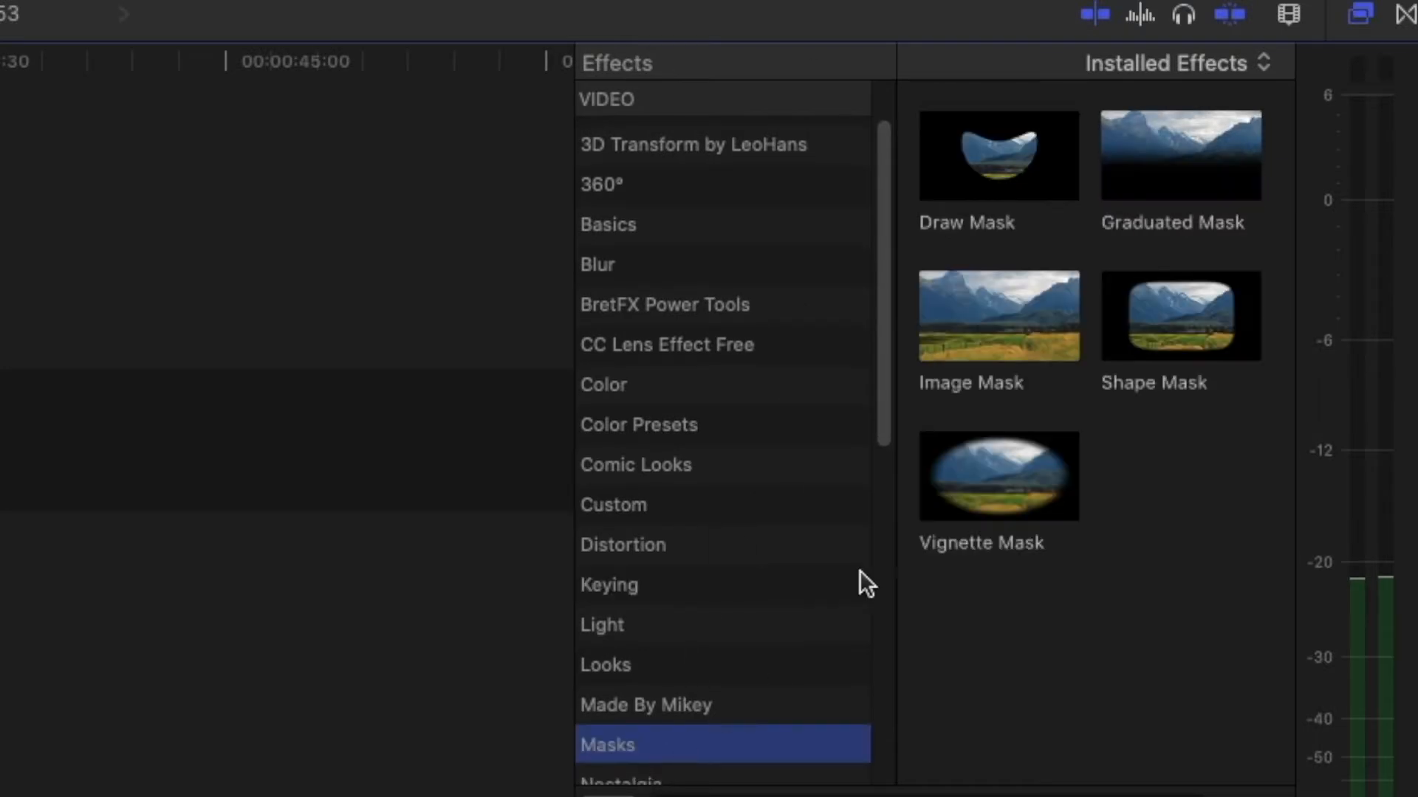
double_click(1004, 144)
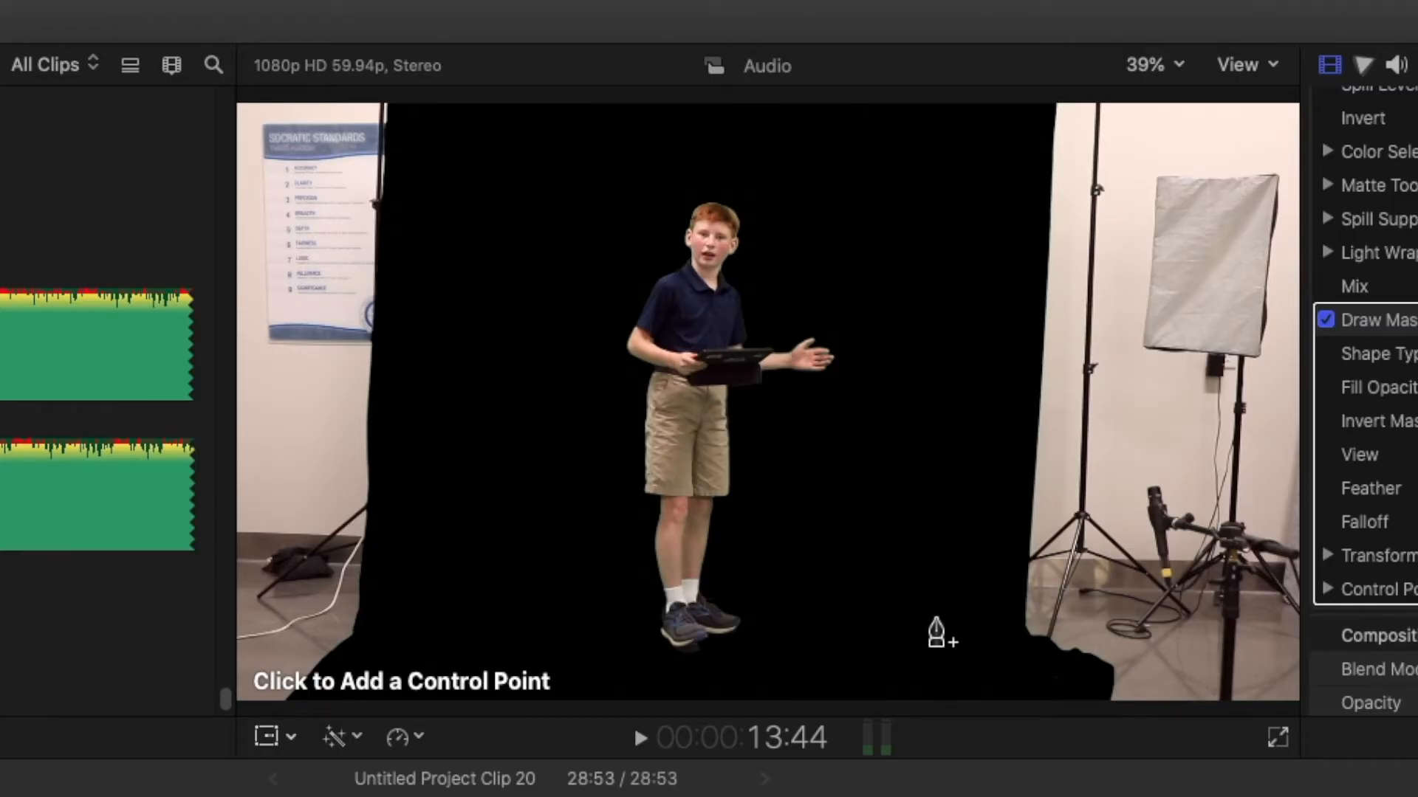
Draw a closed six-point mask around the boy just inside the curtain's edges and adjust its two lower-left control points
left_click(1062, 709)
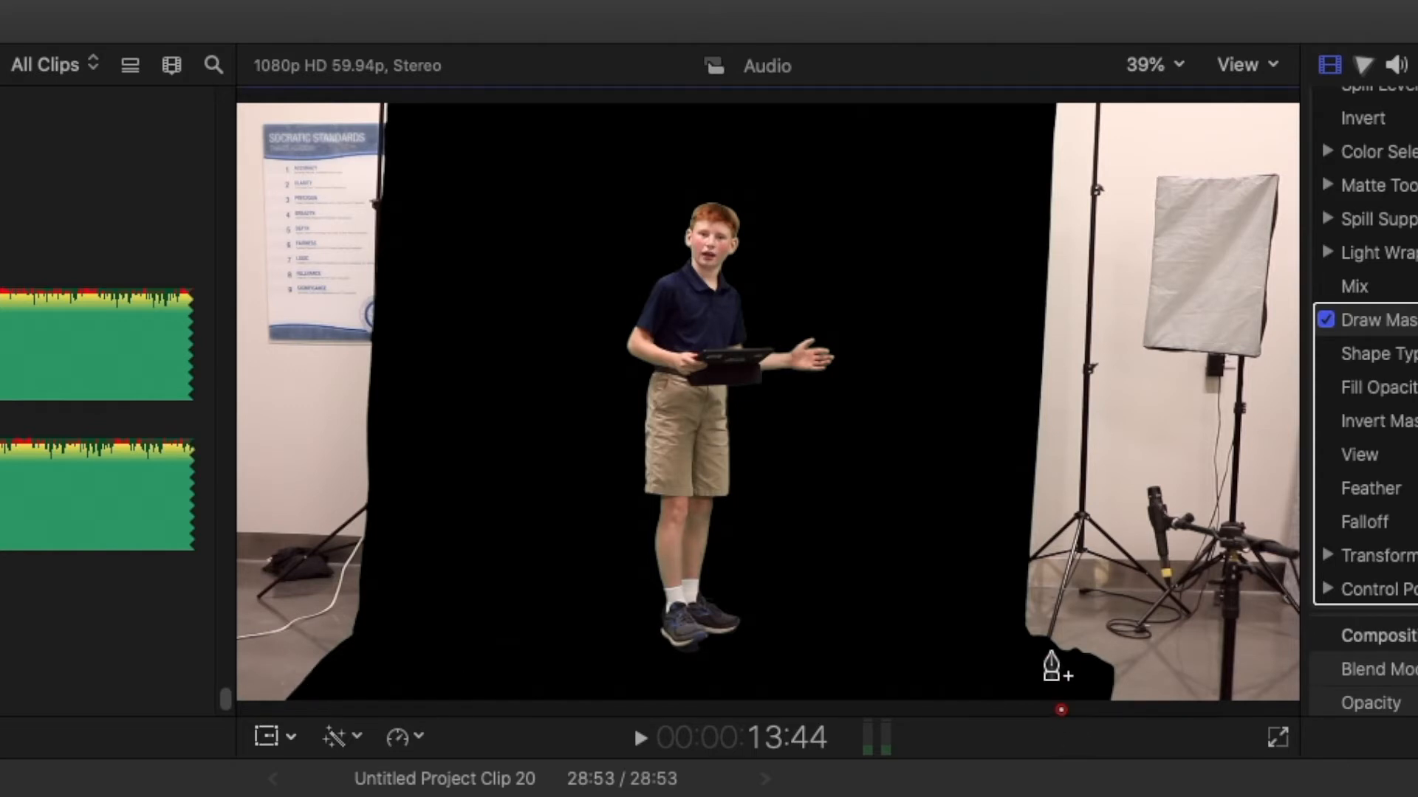
left_click(997, 623)
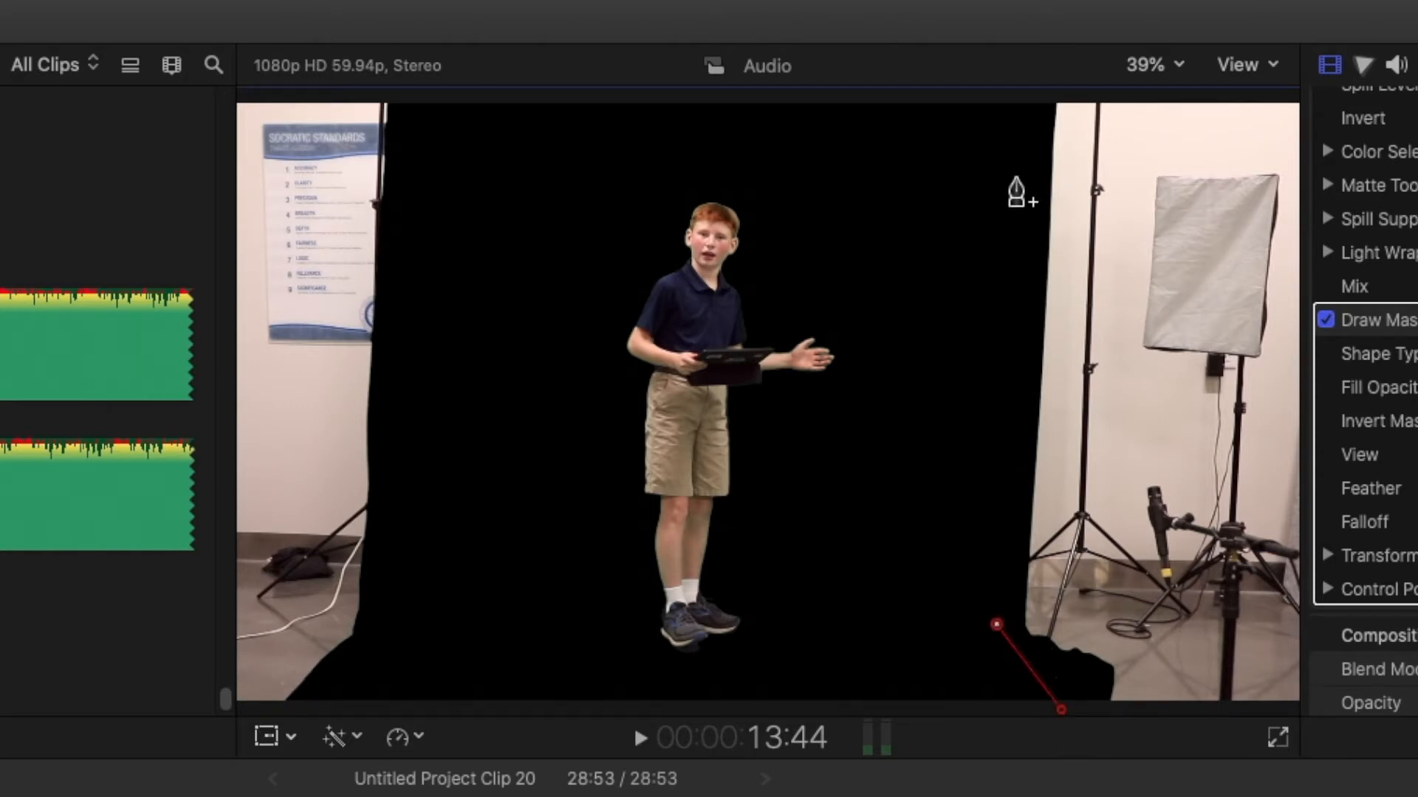
left_click(1042, 101)
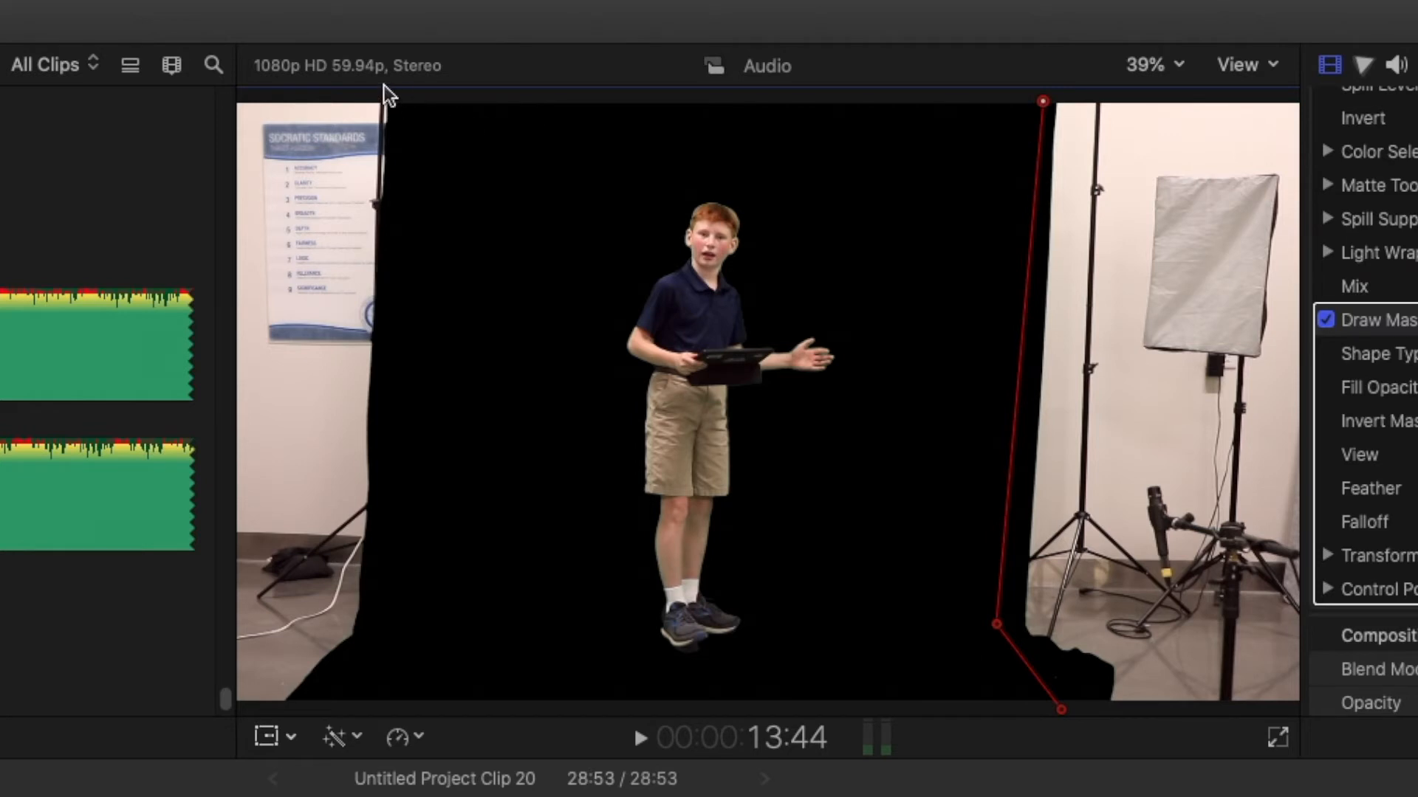
left_click(401, 98)
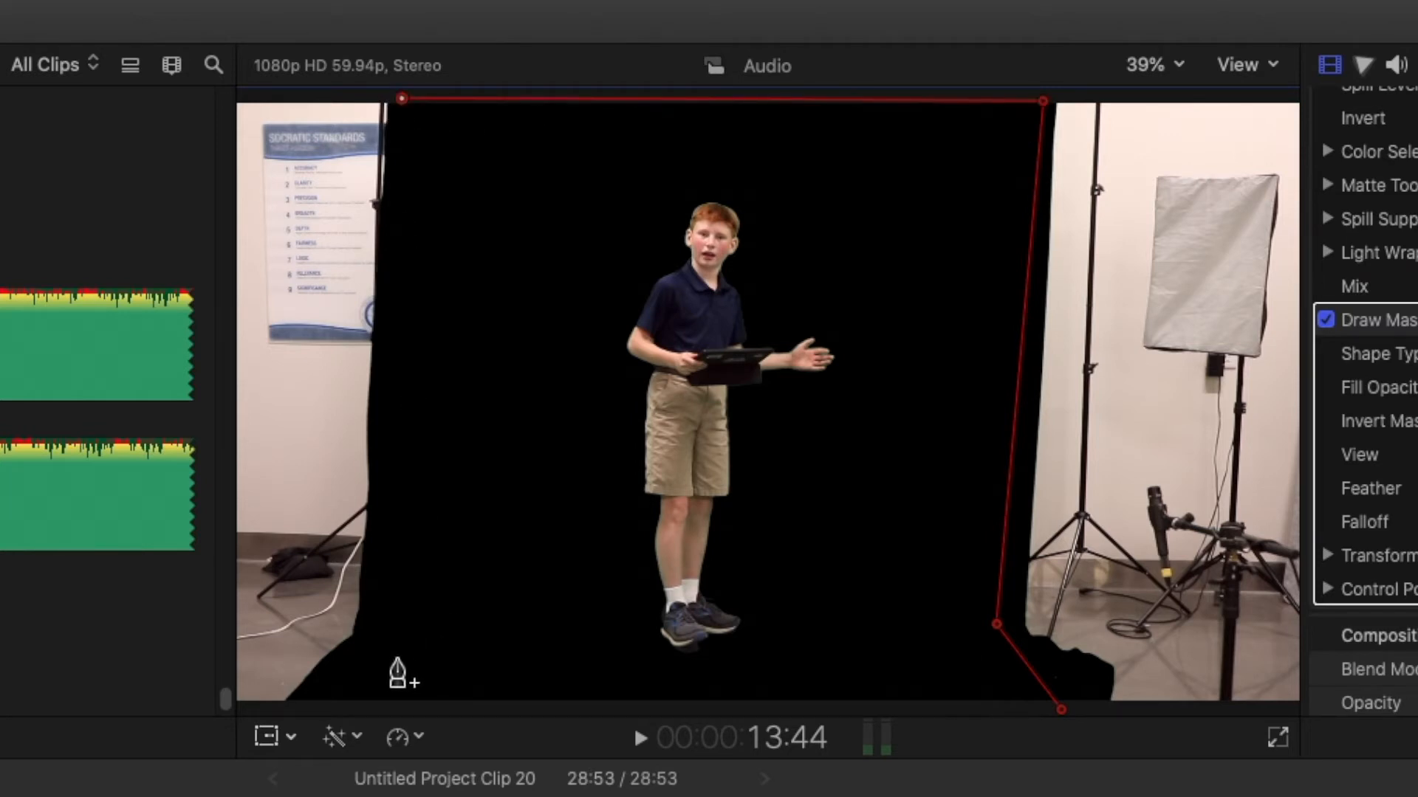
left_click(372, 641)
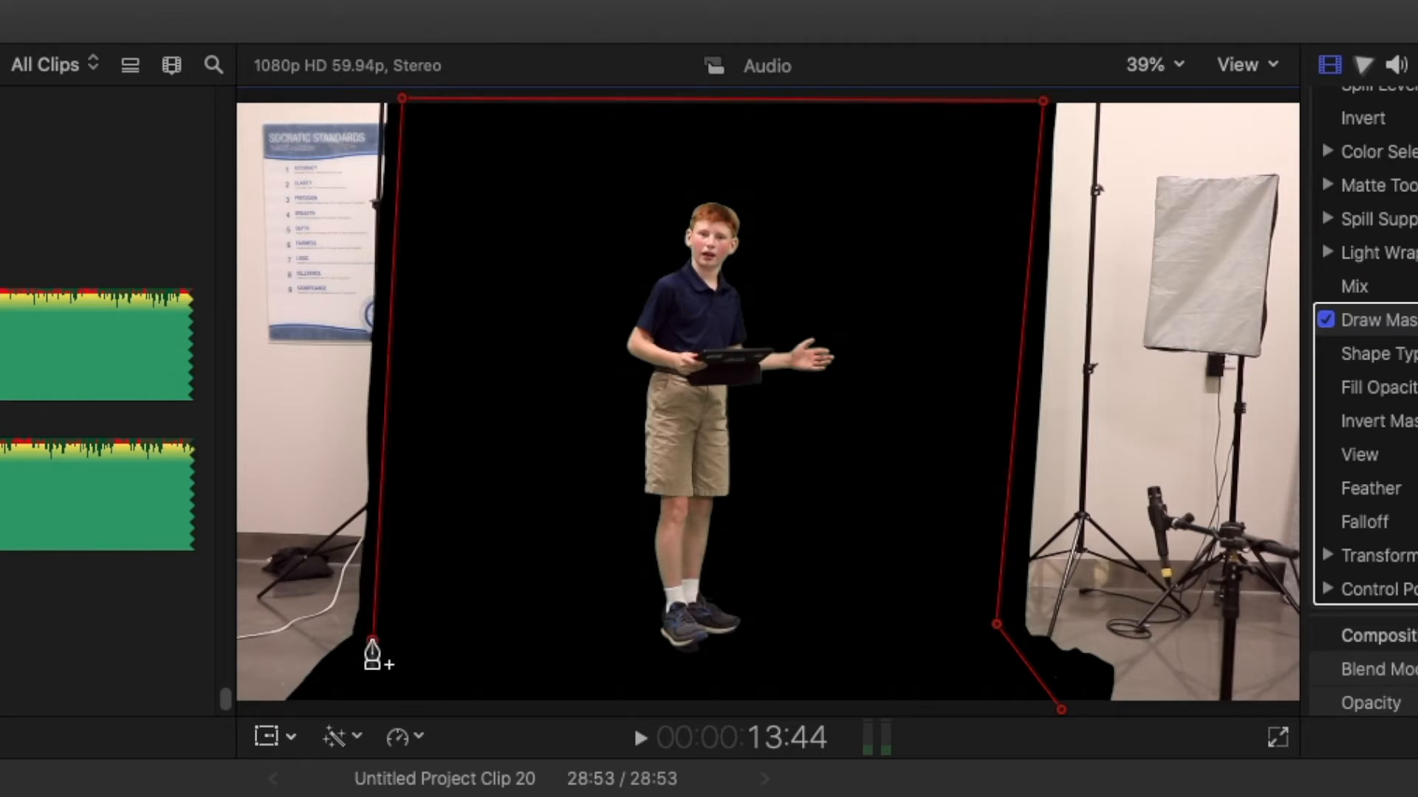
left_click(302, 702)
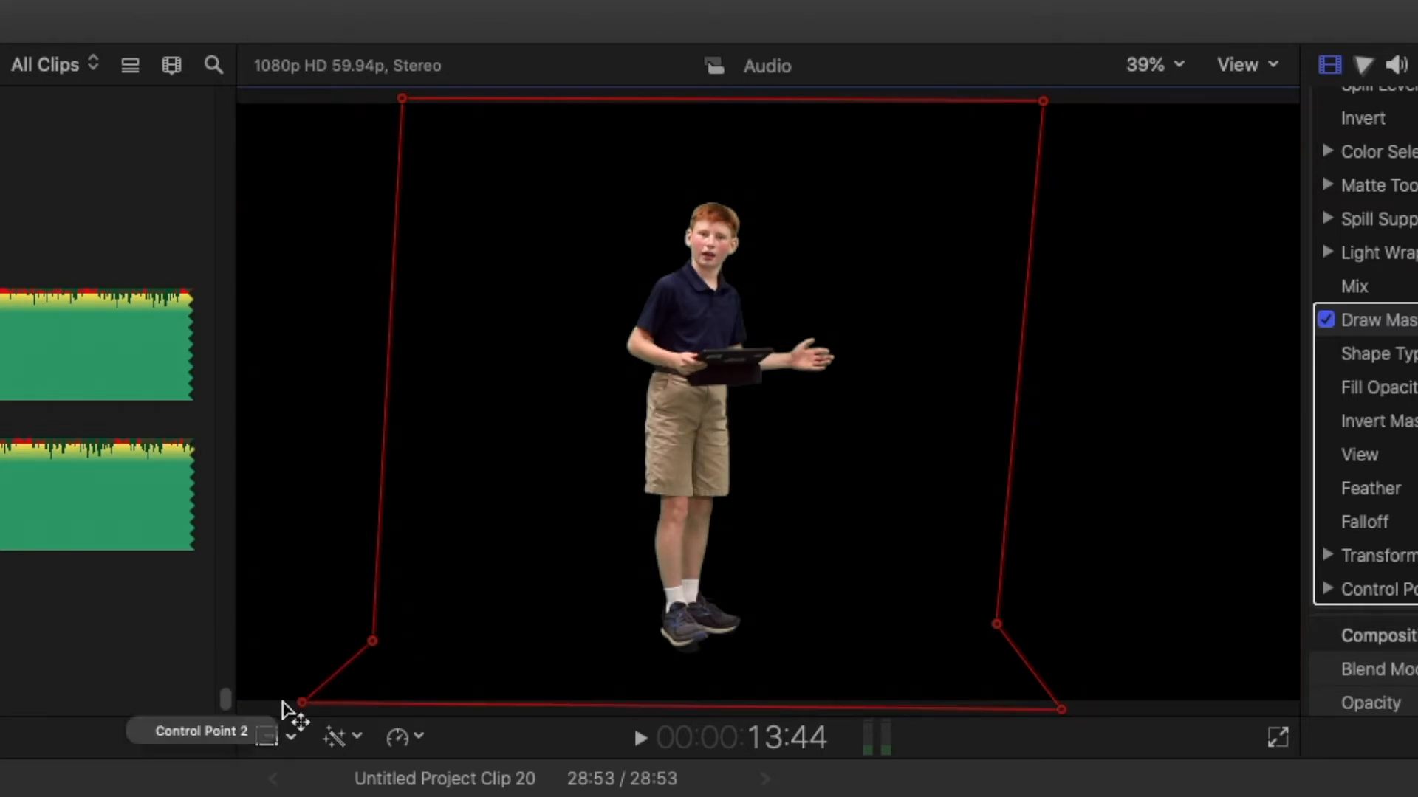
mouse_move(303, 706)
left_mouse_down()
mouse_move(299, 720)
mouse_move(319, 710)
left_mouse_up()
left_click_drag(367, 633, 260, 543)
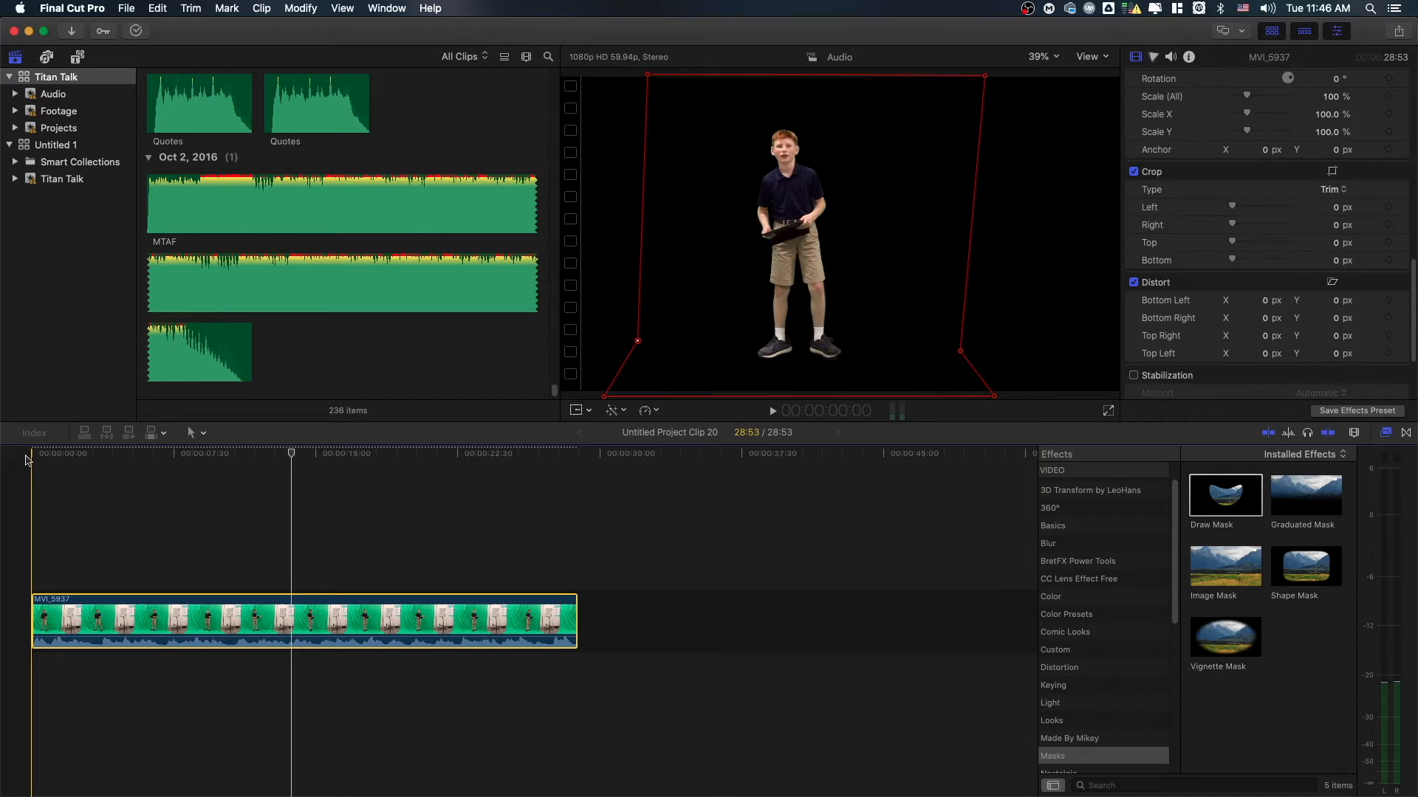
Play the masked clip up to about 19:59 to check the key and mask while the boy moves
key("space")
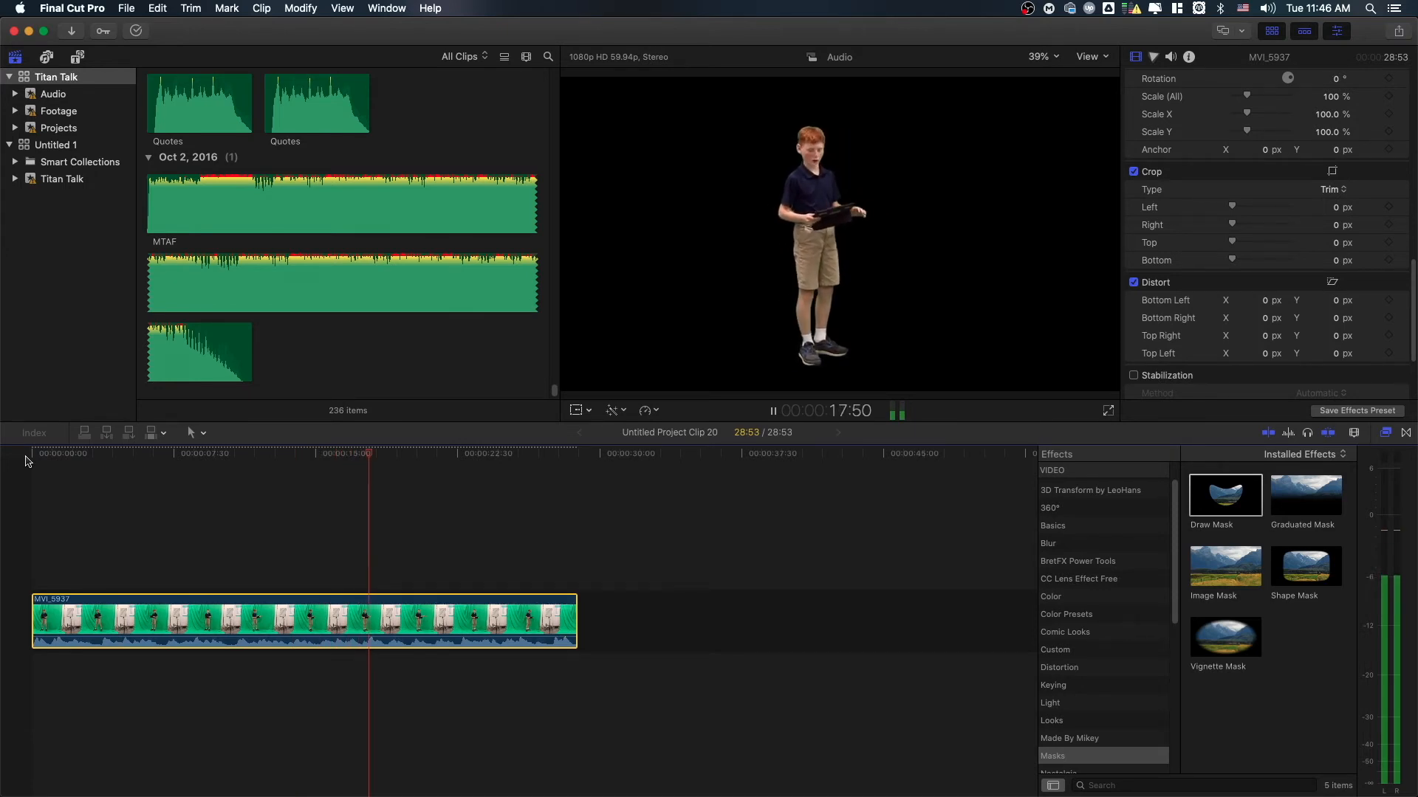
key("space")
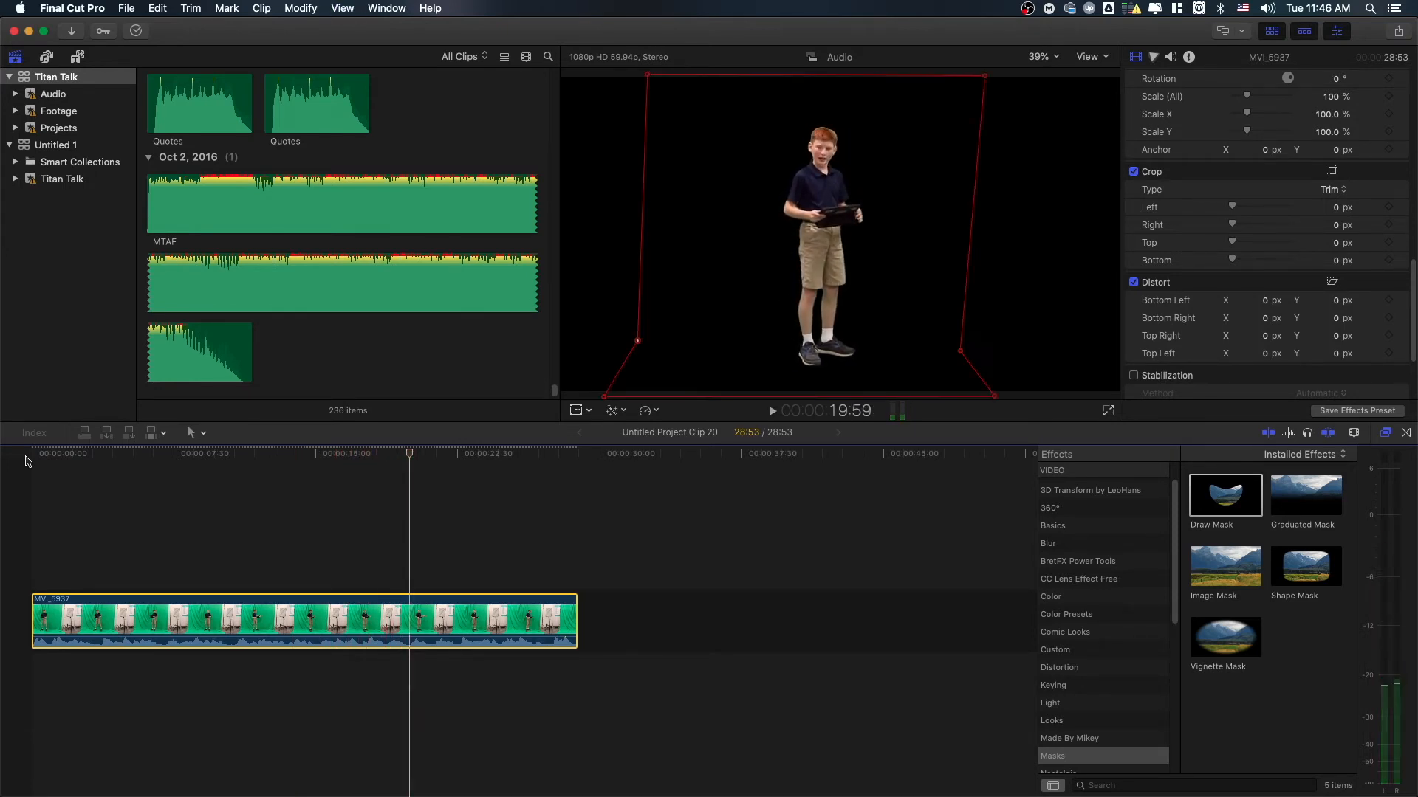
key("super+equal")
key("super+equal")
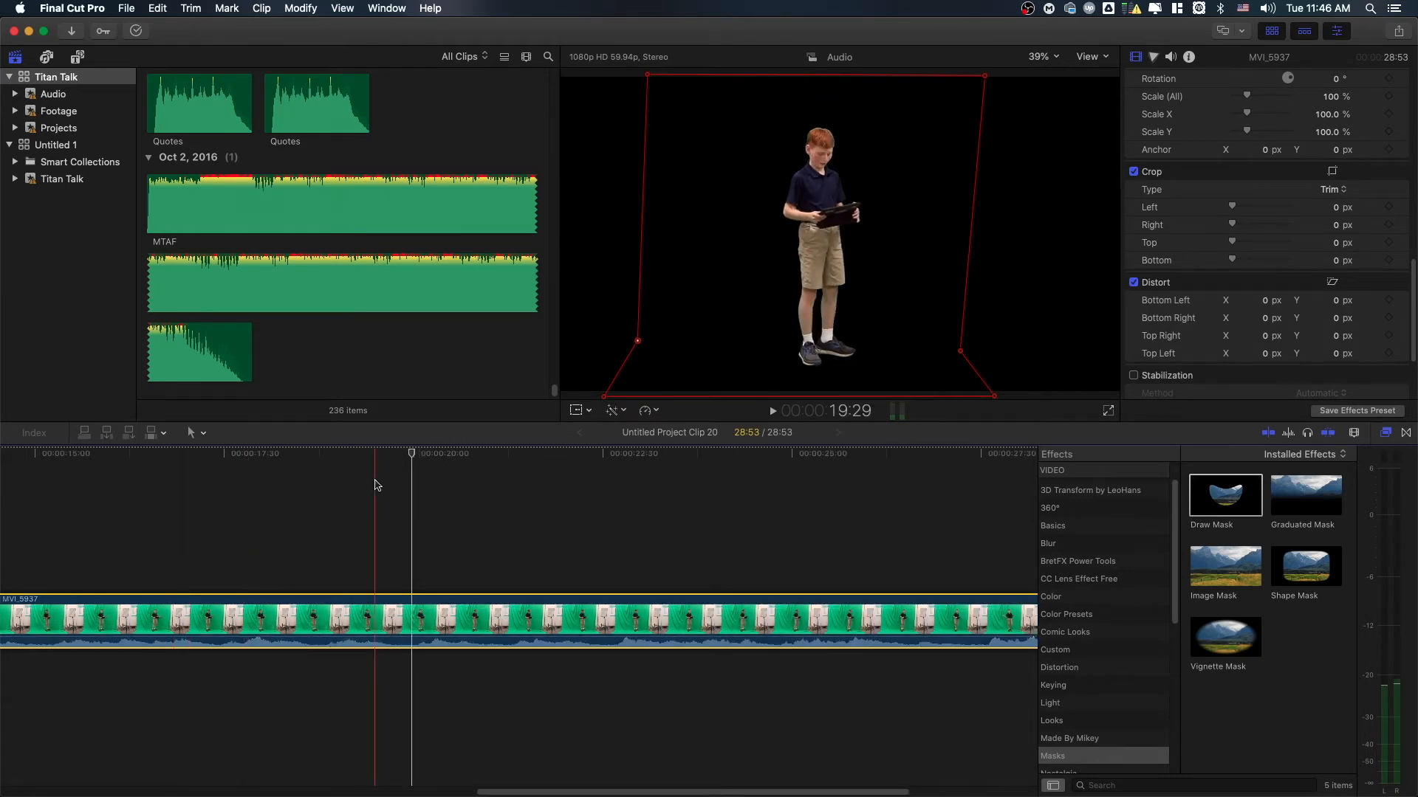
key("super+minus")
key("super+minus")
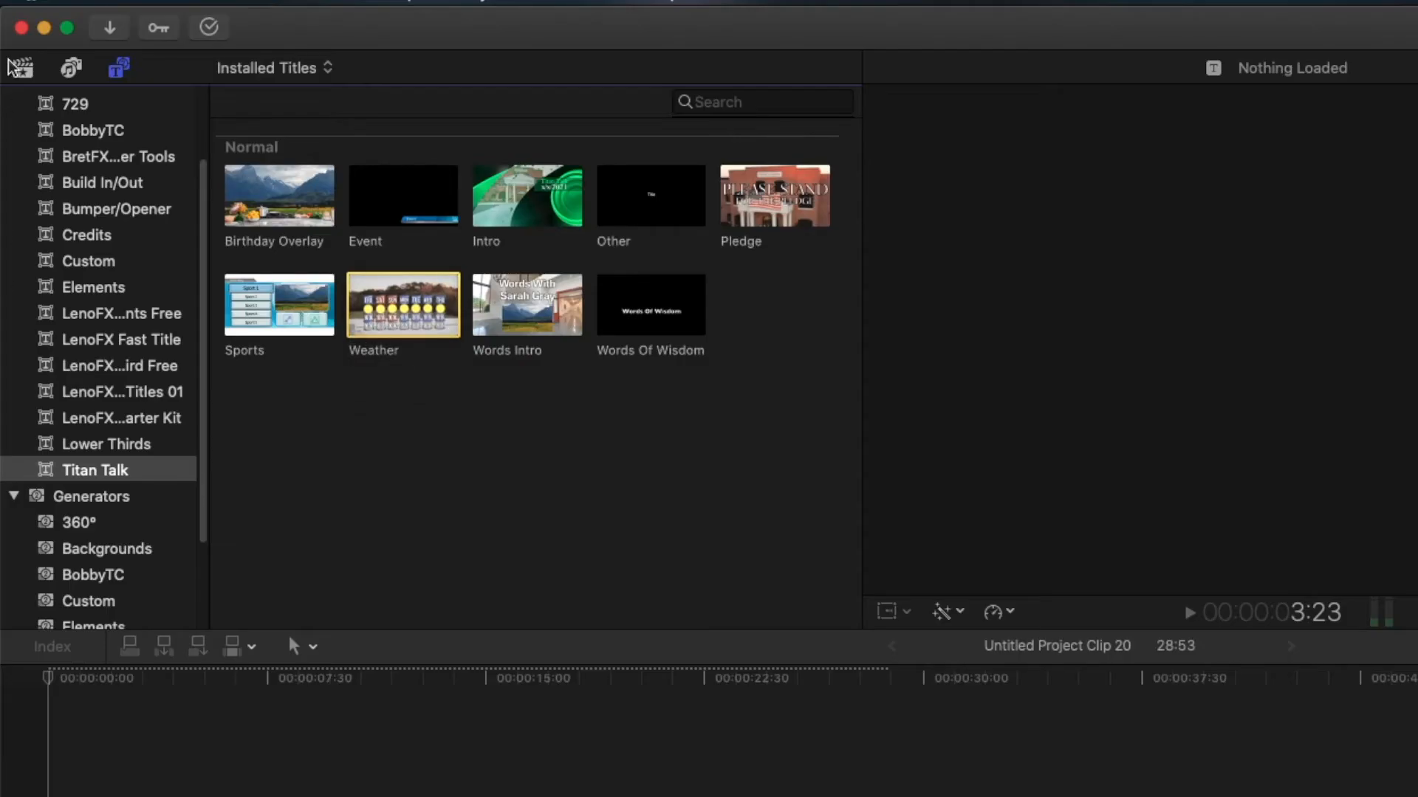
Place the Weather title from the Titan Talk titles beneath the start of the MVI_5937 clip and extend it to the clip's end
left_click(15, 57)
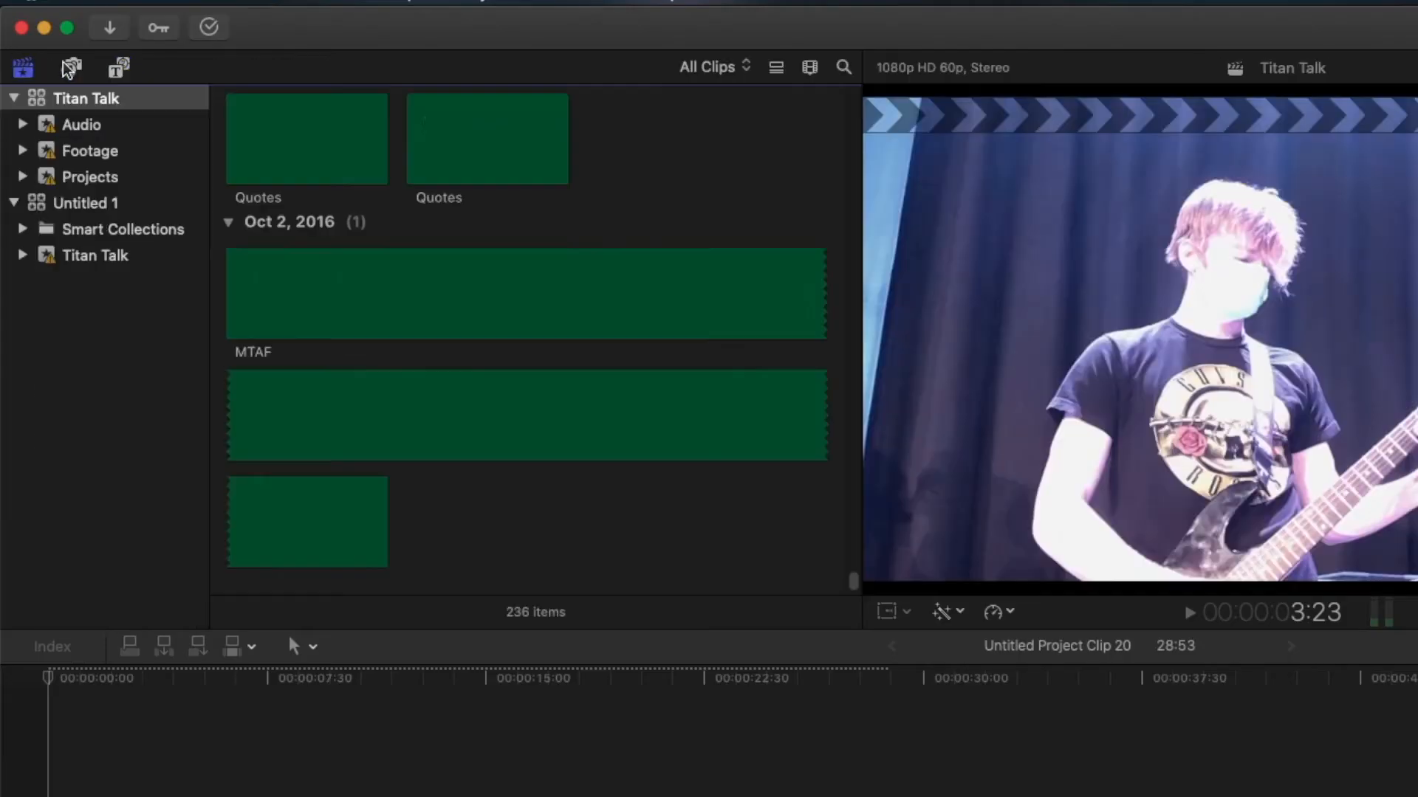
left_click(120, 68)
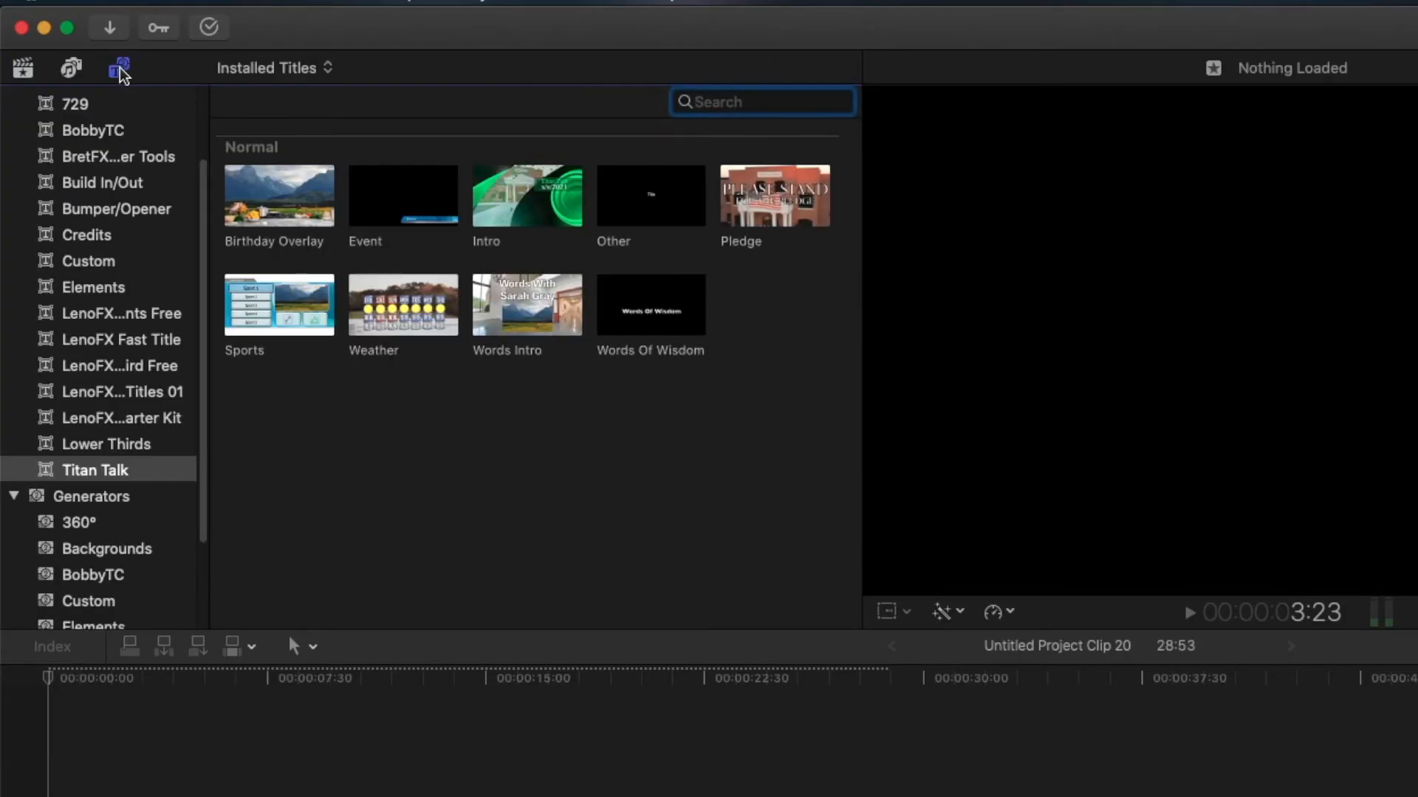
scroll(137, 417, "up", 1)
scroll(140, 427, "down", 4)
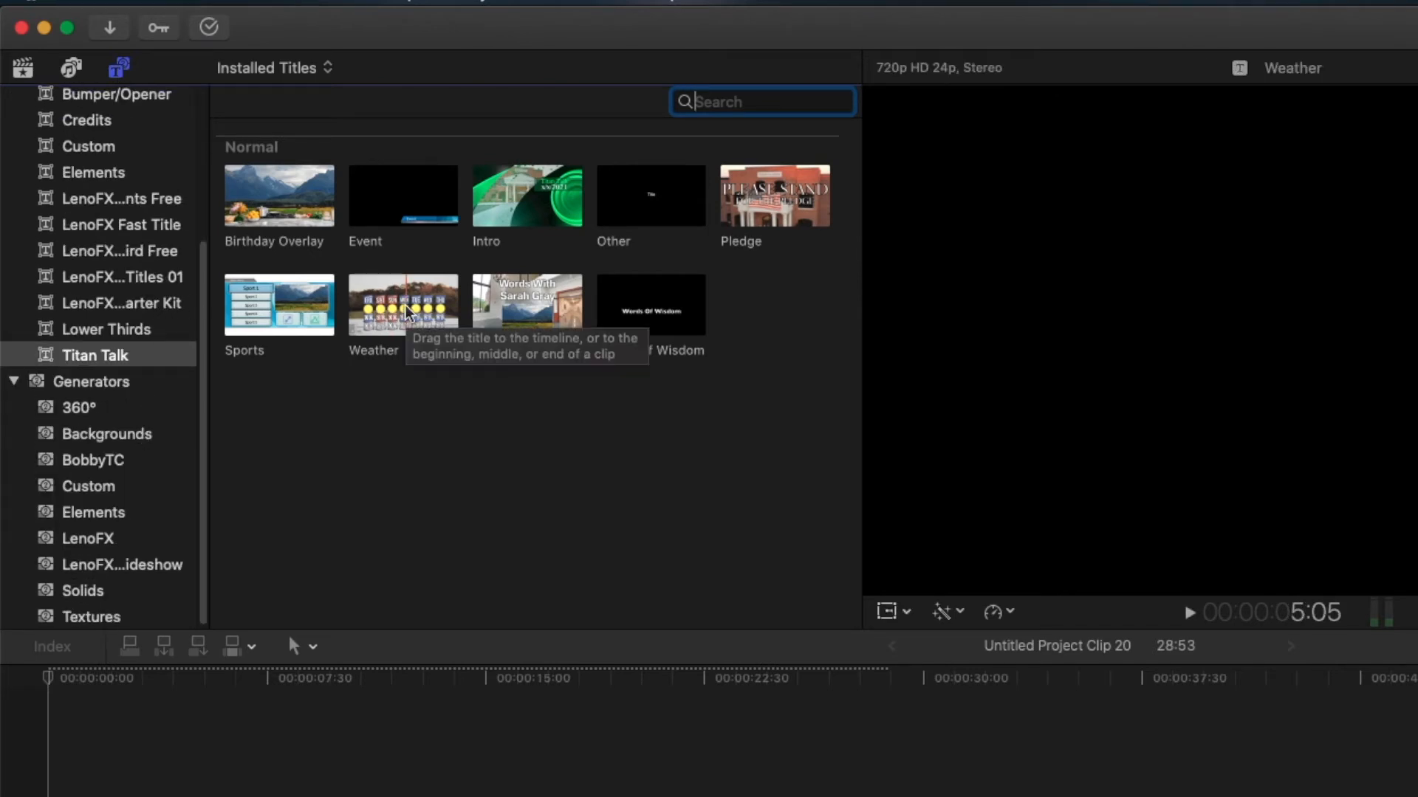
left_click_drag(381, 310, 46, 796)
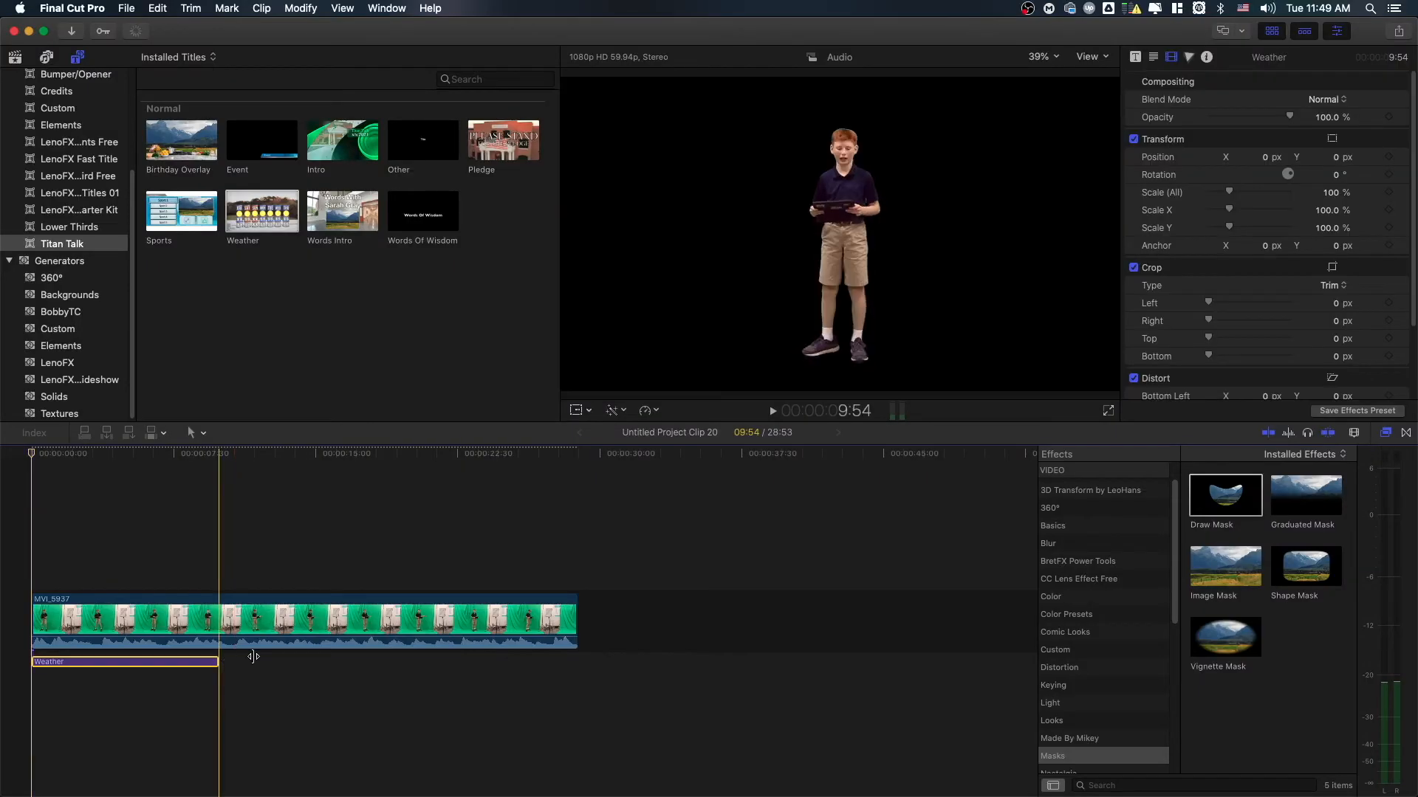
left_click_drag(253, 657, 576, 662)
Raise the Keyer's Fill Holes slightly on the MVI_5937 clip, judging the see-through tablet area up close at 1:57
left_click(69, 538)
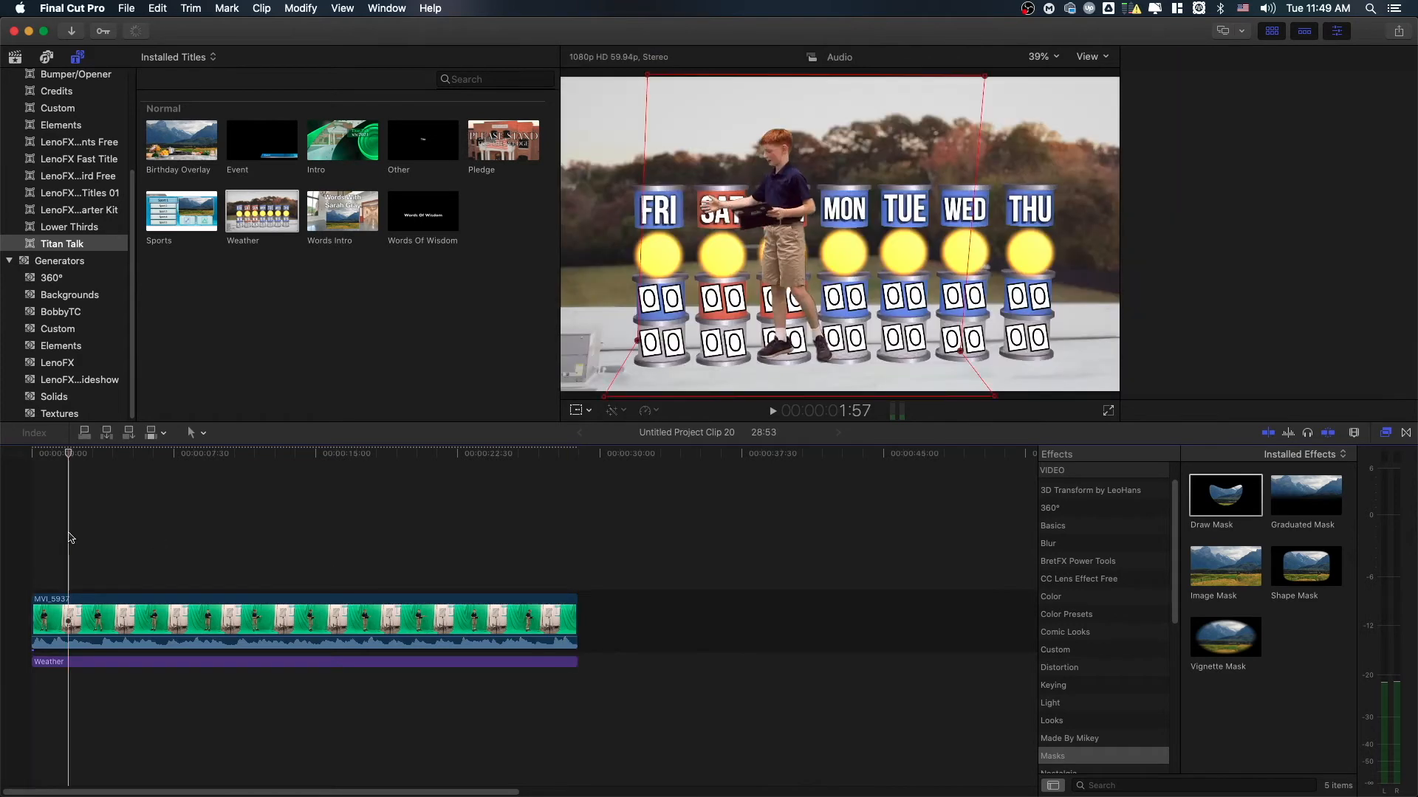
left_click(72, 604)
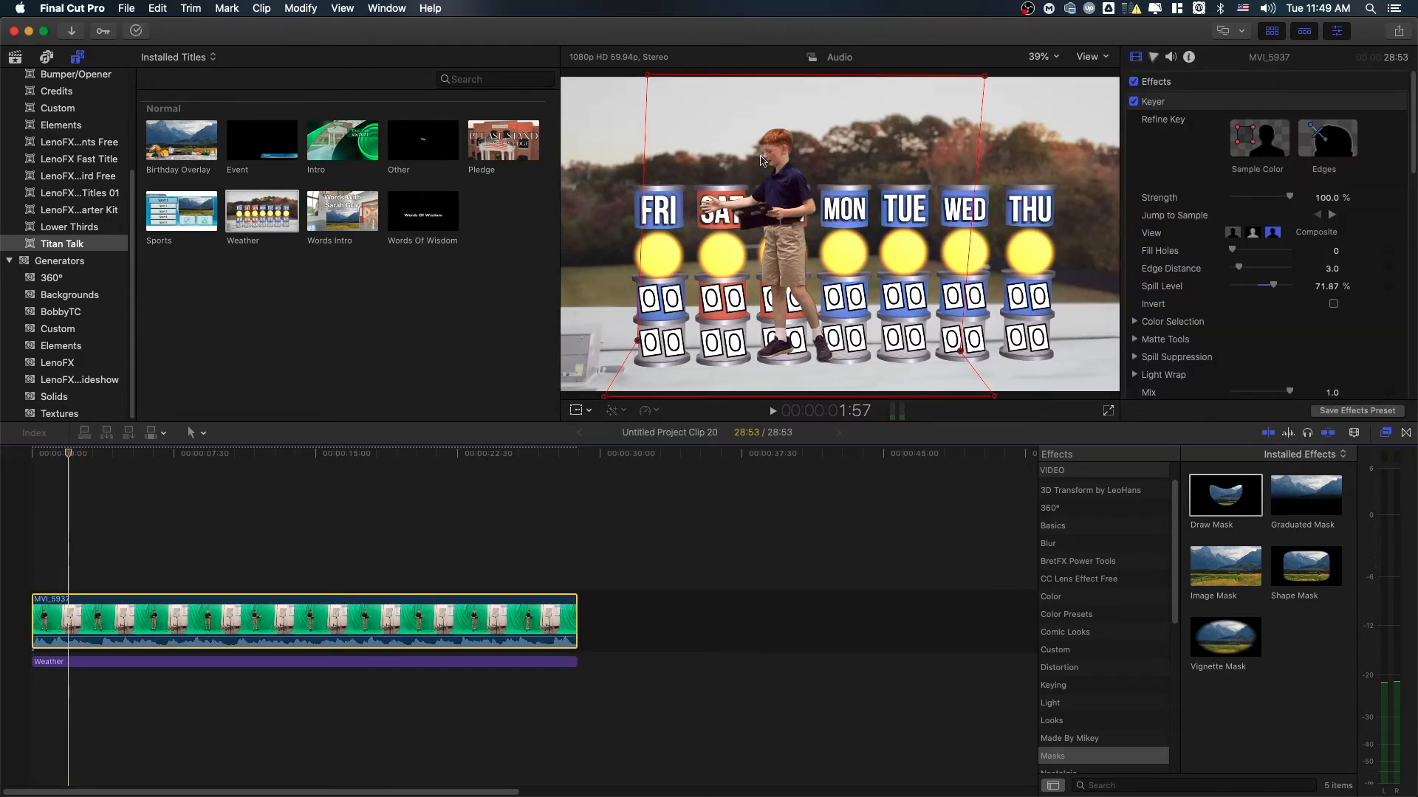
key("super+equal")
key("super+equal")
key("super+minus")
key("super+minus")
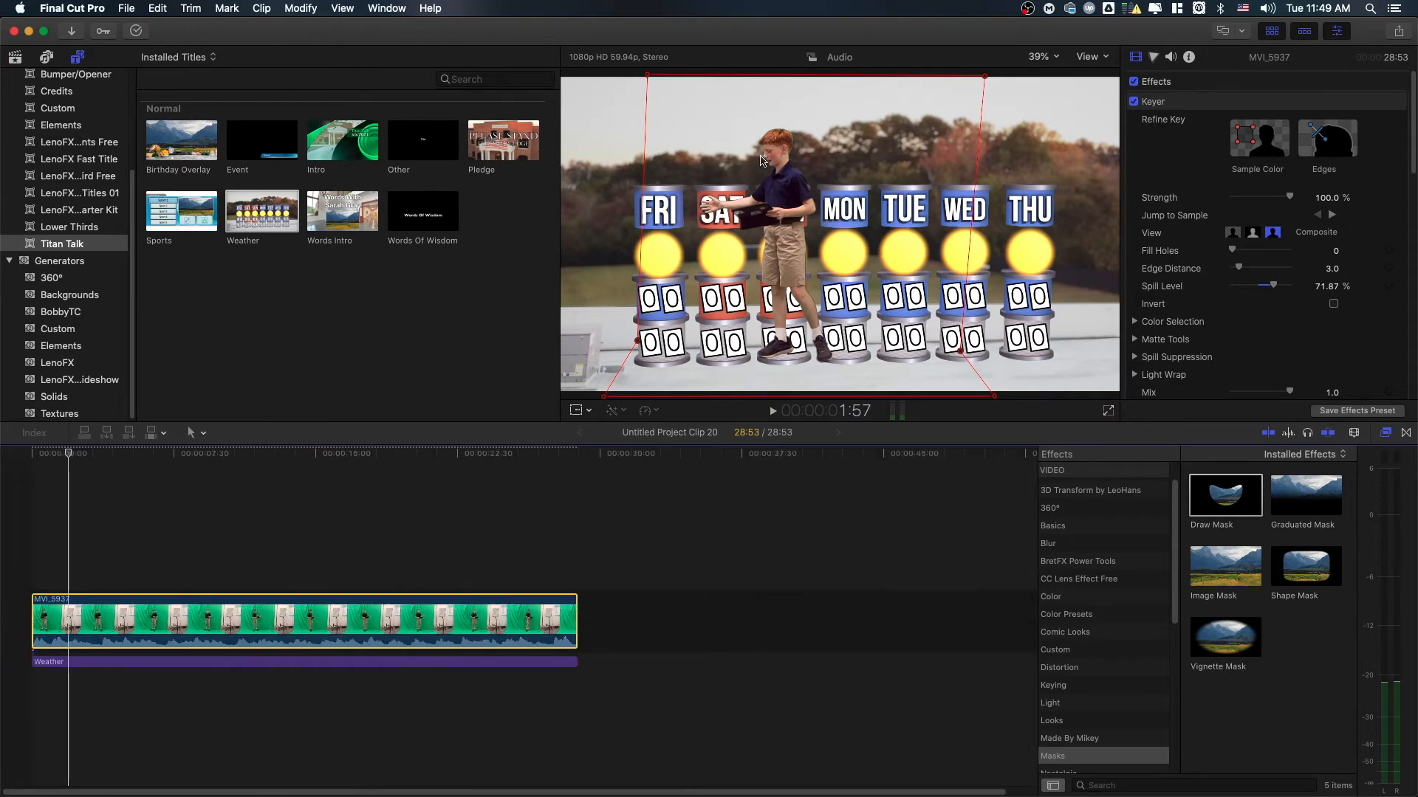
left_click(763, 160)
key("super+equal")
key("super+equal")
key("super+equal")
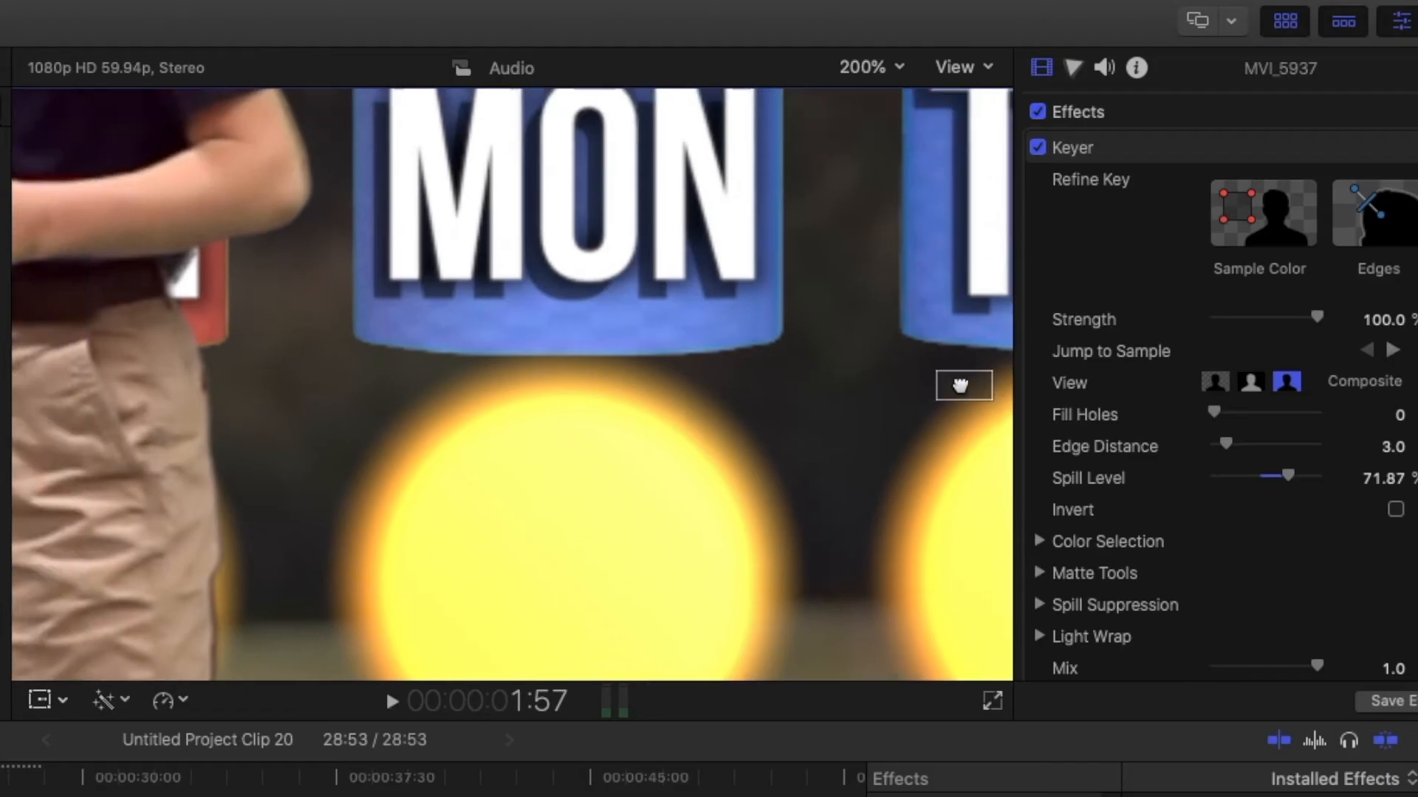
left_click_drag(1093, 235, 1087, 234)
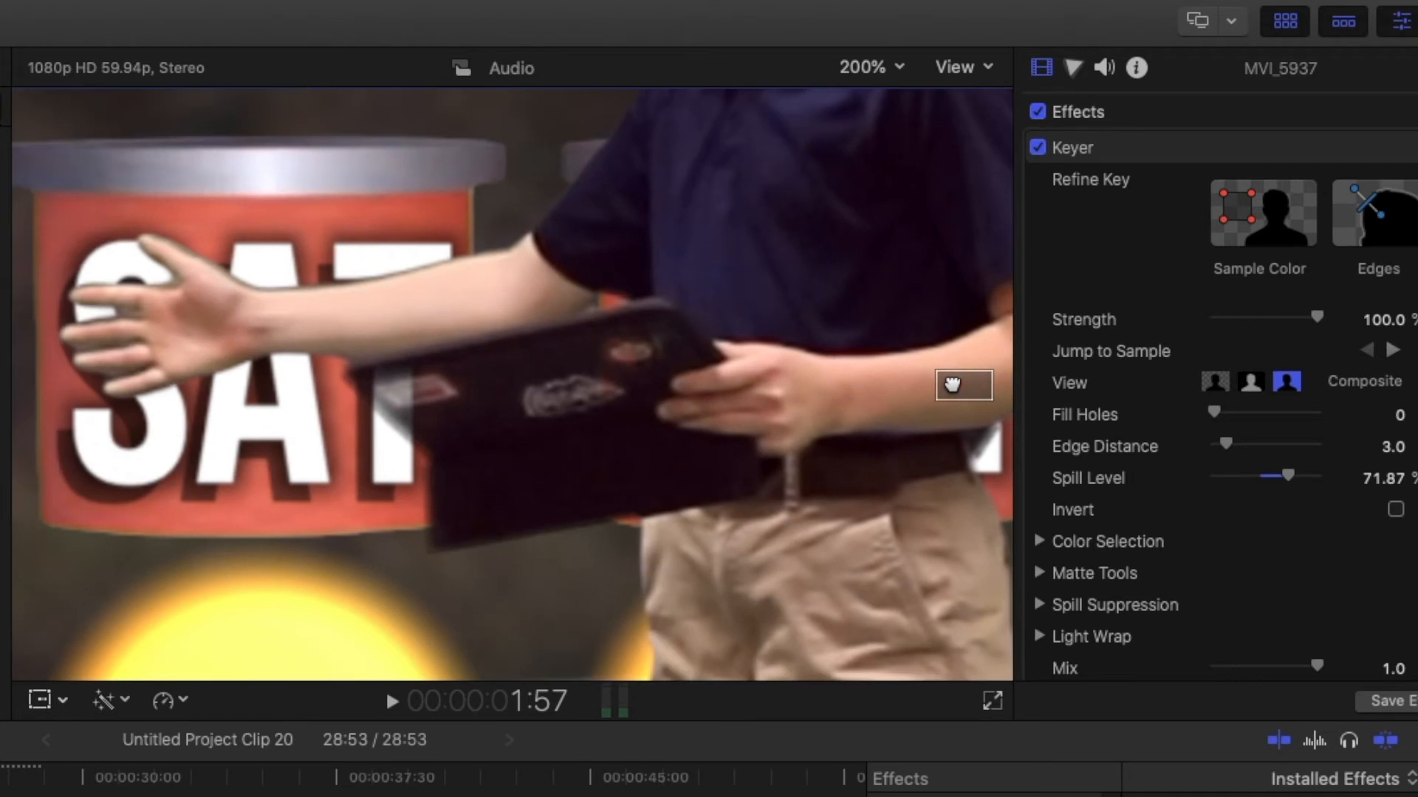
key("super+equal")
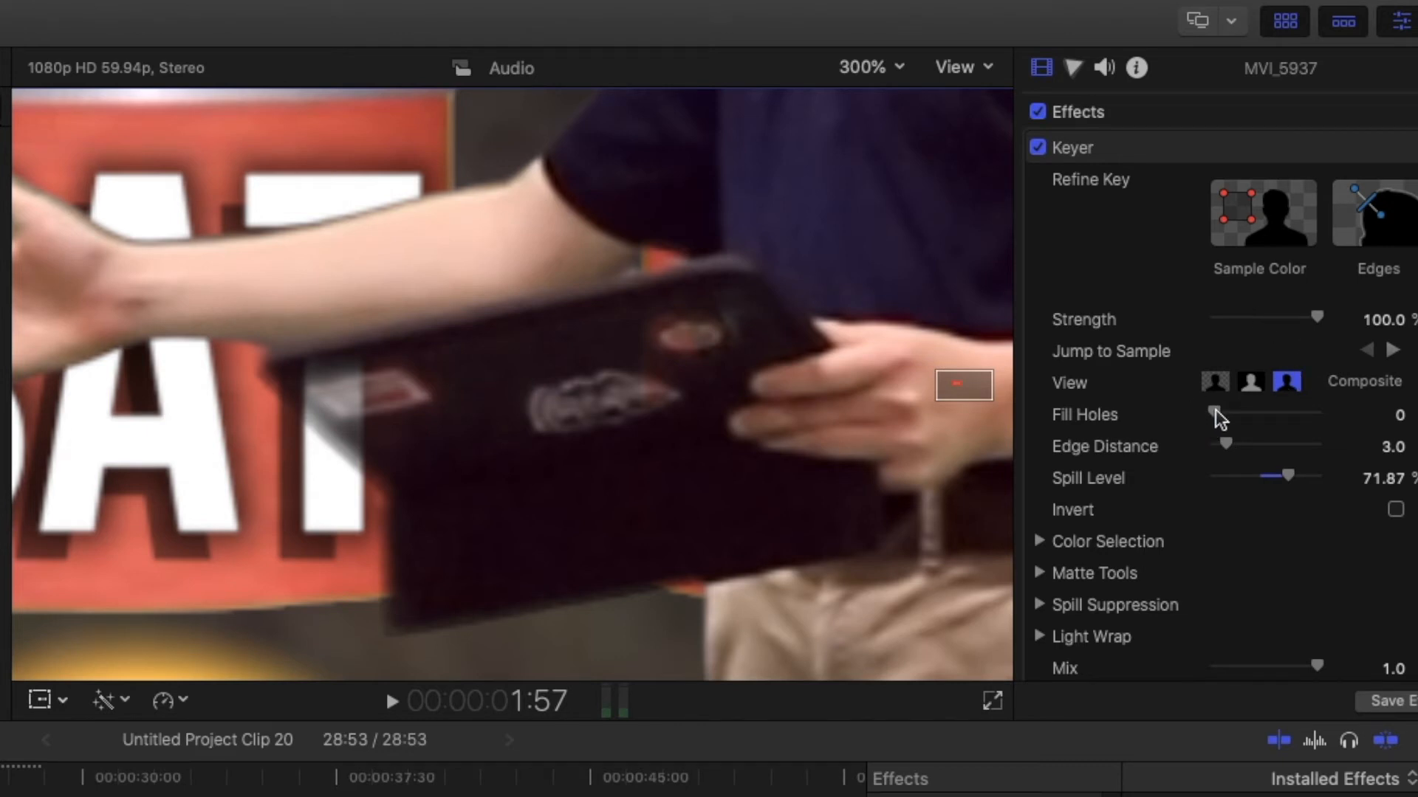
mouse_move(1215, 411)
left_mouse_down()
mouse_move(1290, 412)
mouse_move(1218, 413)
left_mouse_up()
key("shift+z")
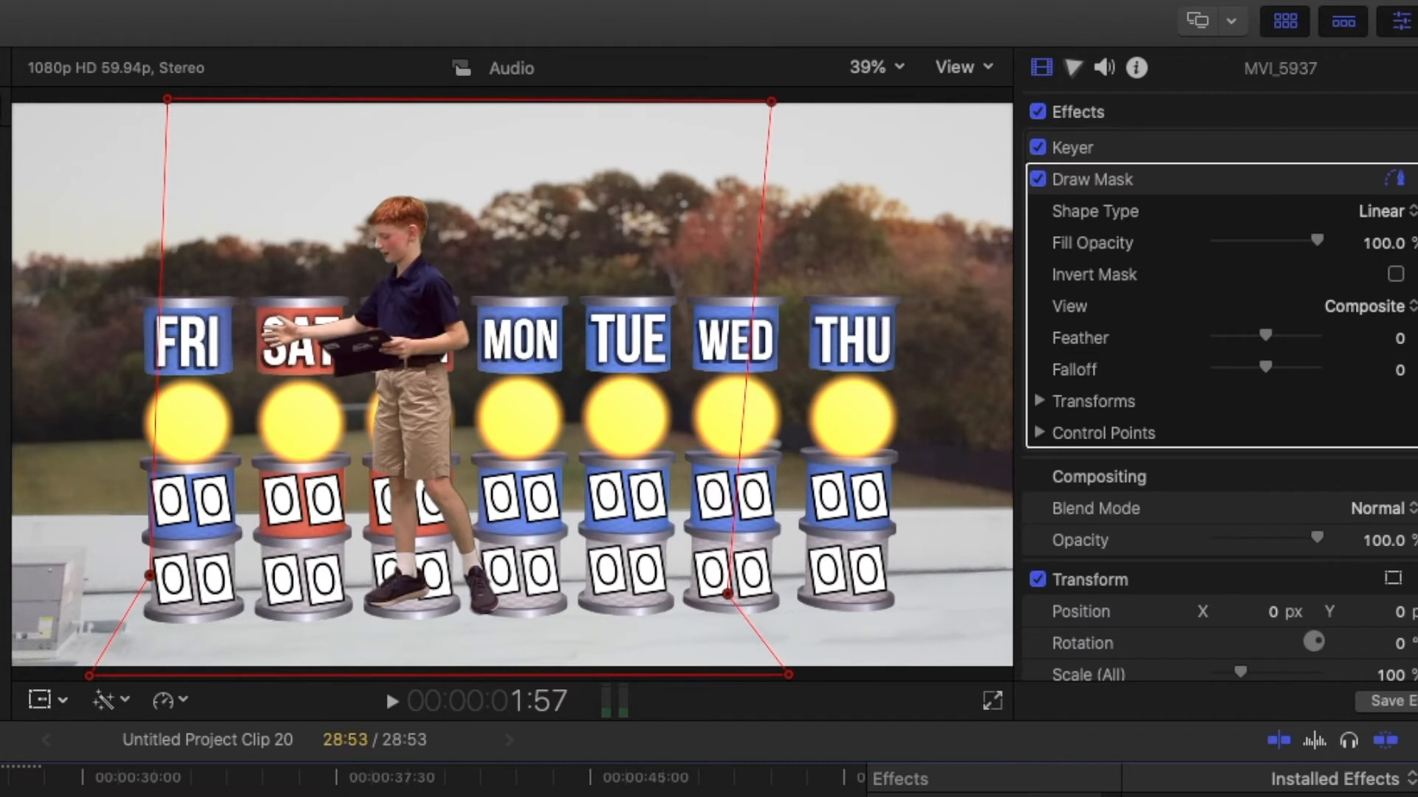
Collapse the Draw Mask settings and move the MVI_5937 clip down to a Y position of -90.1 px
left_click(1233, 181)
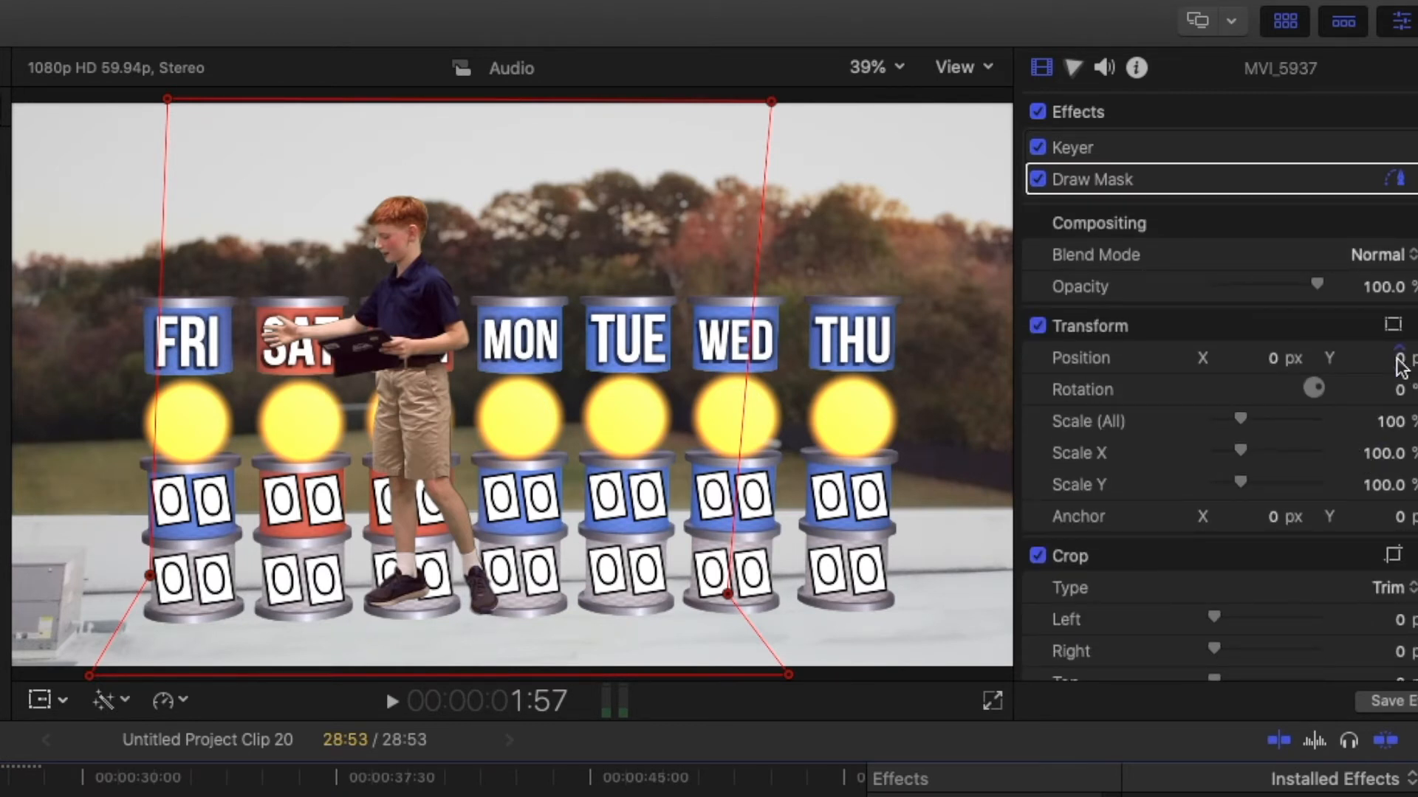
left_click_drag(1399, 362, 1399, 425)
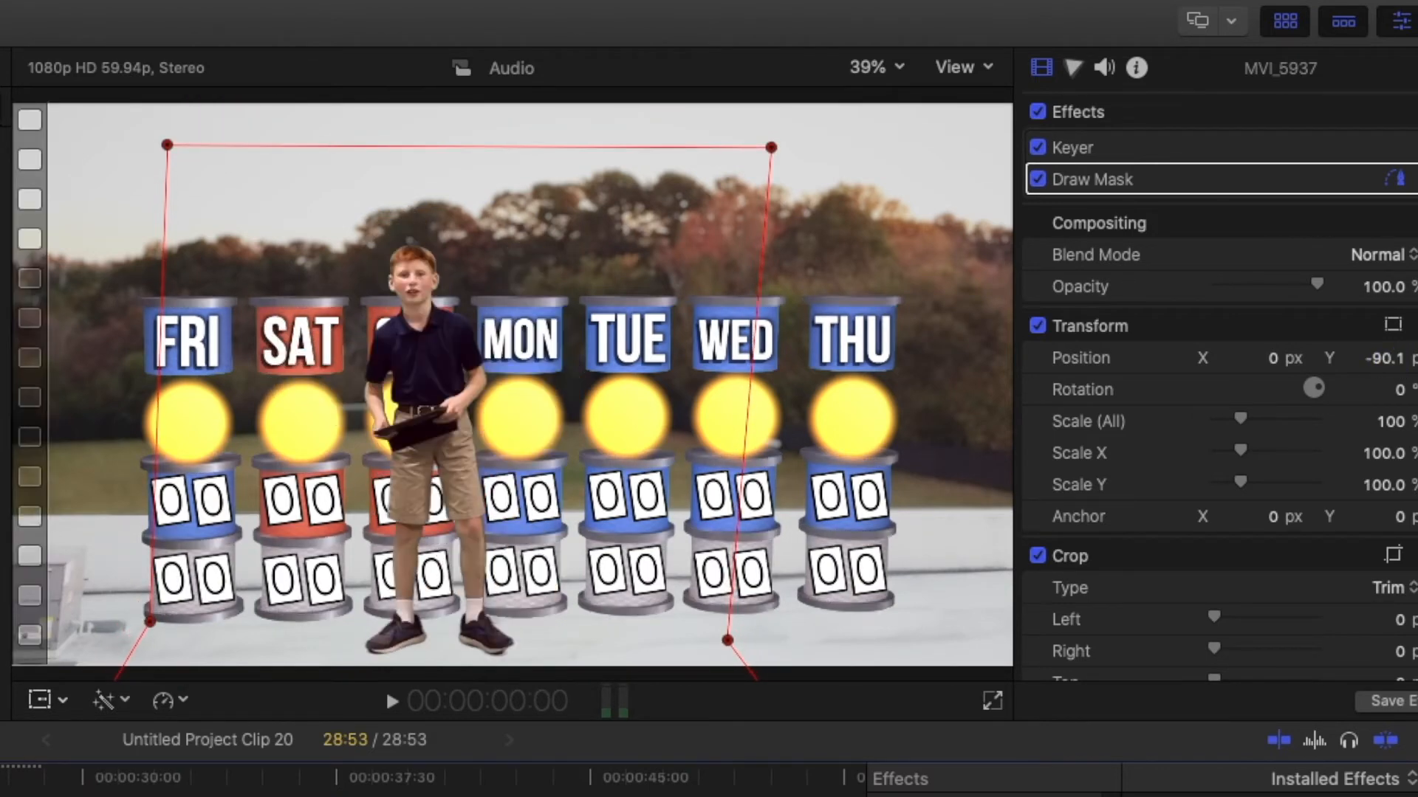
Play the composite to compare the boy's gestures with the forecast columns, shift MVI_5937 to an X position of 80.0 px and return to the start
left_click(385, 689)
left_click(386, 688)
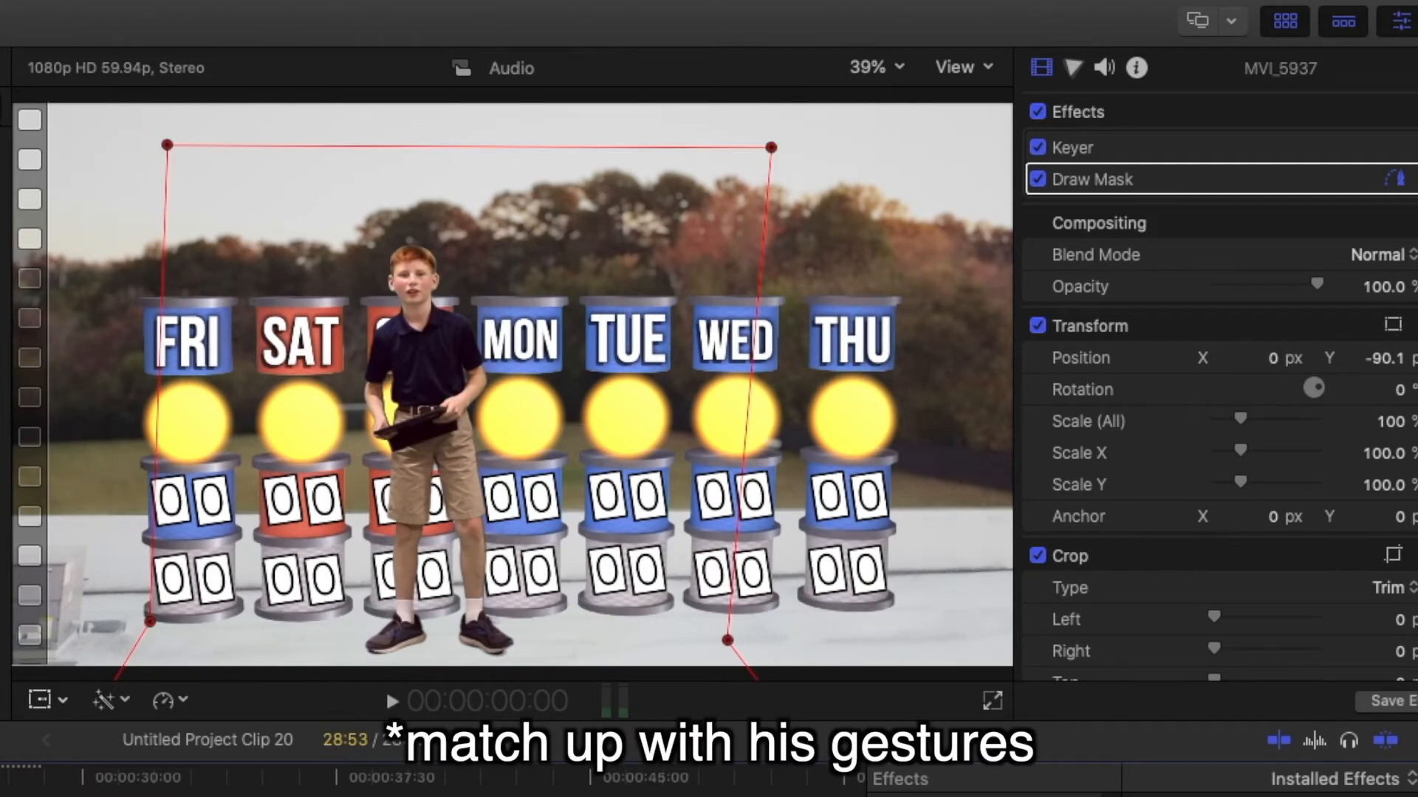
left_click(386, 688)
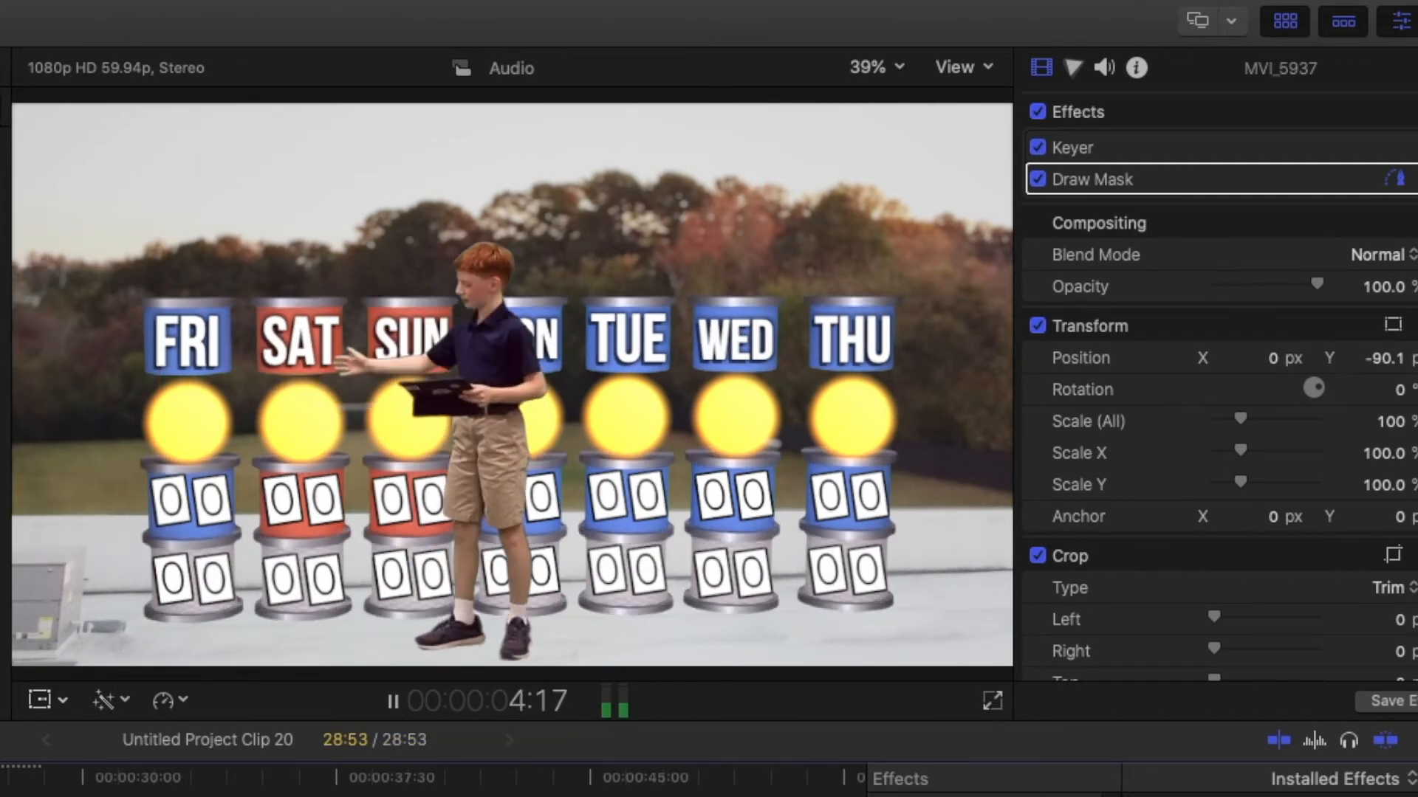
left_click(385, 688)
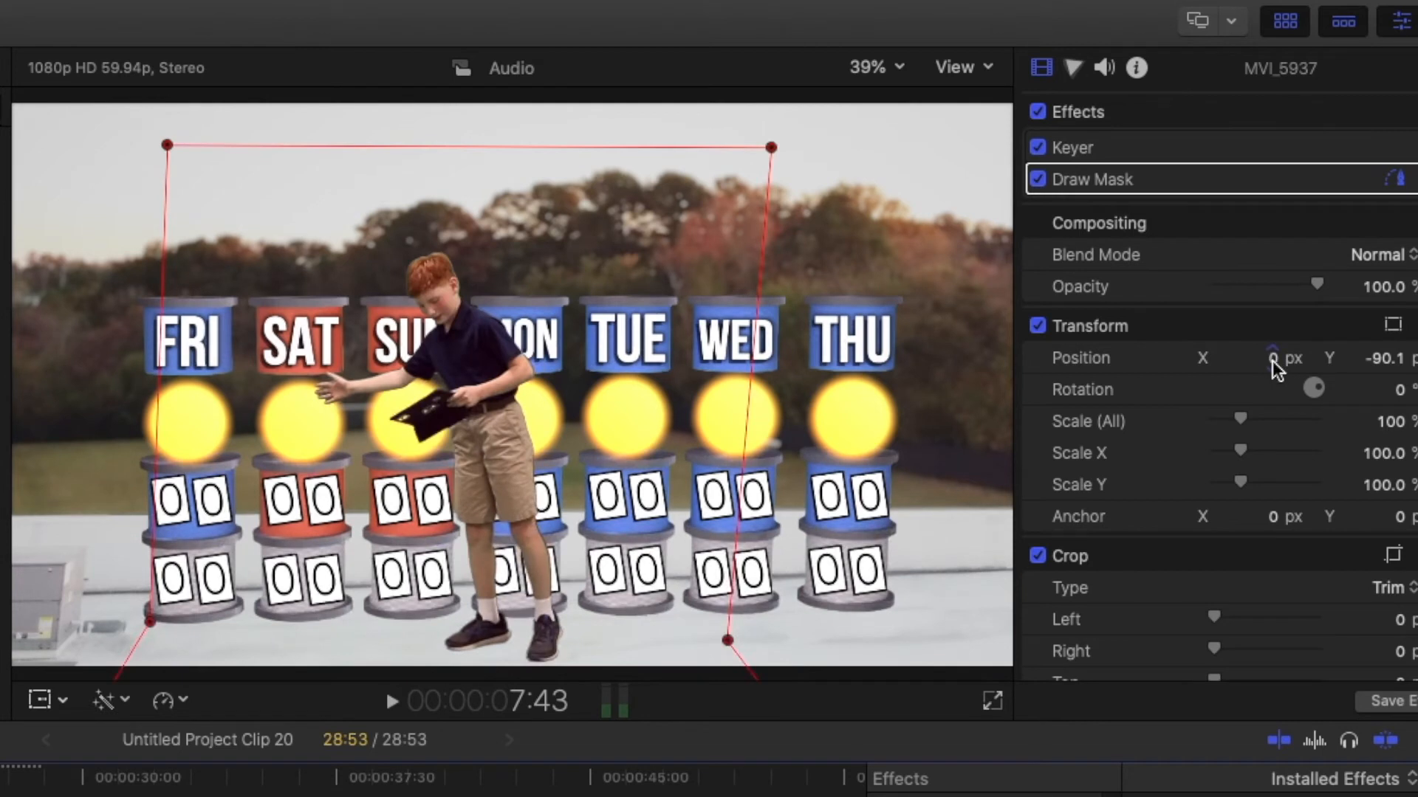
left_click_drag(1280, 361, 1269, 358)
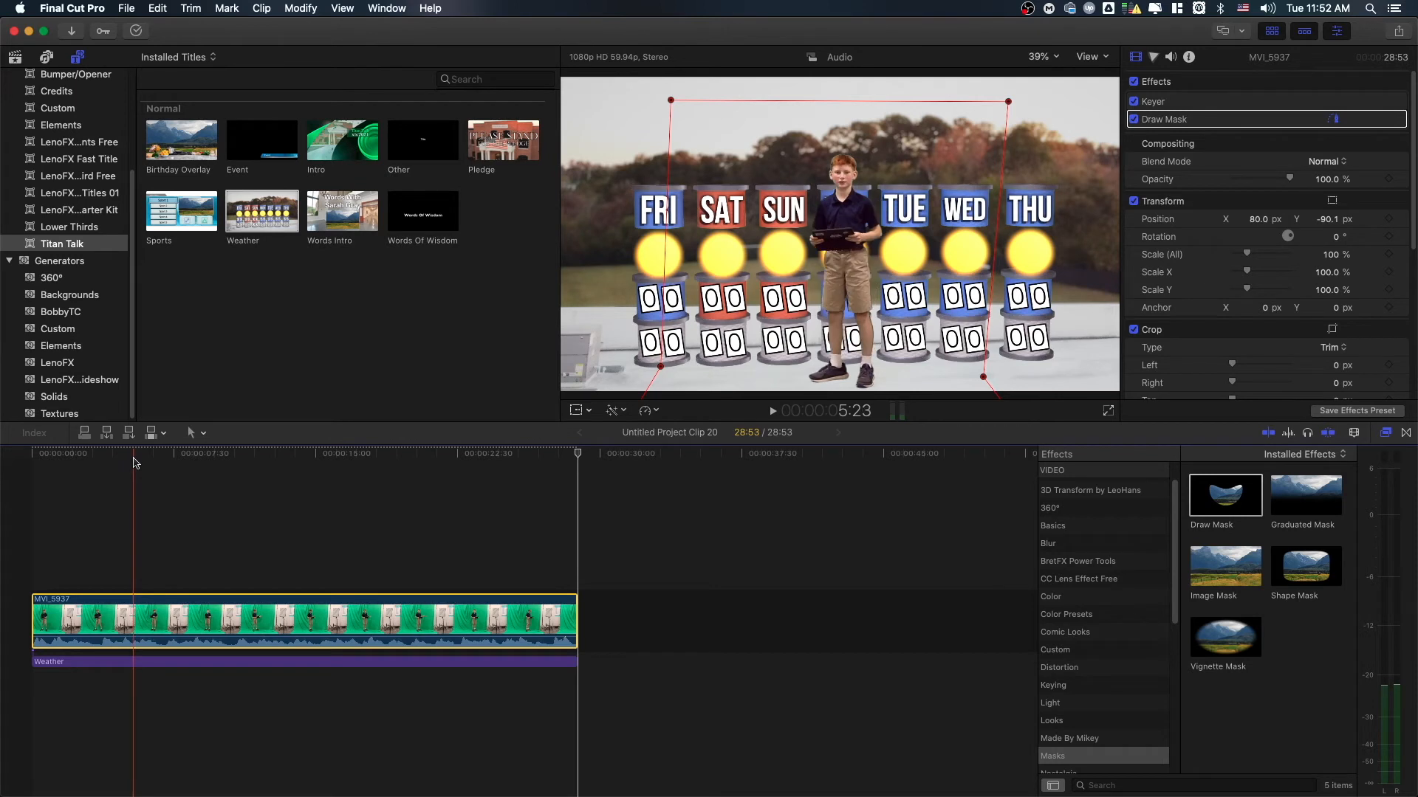
key("Home")
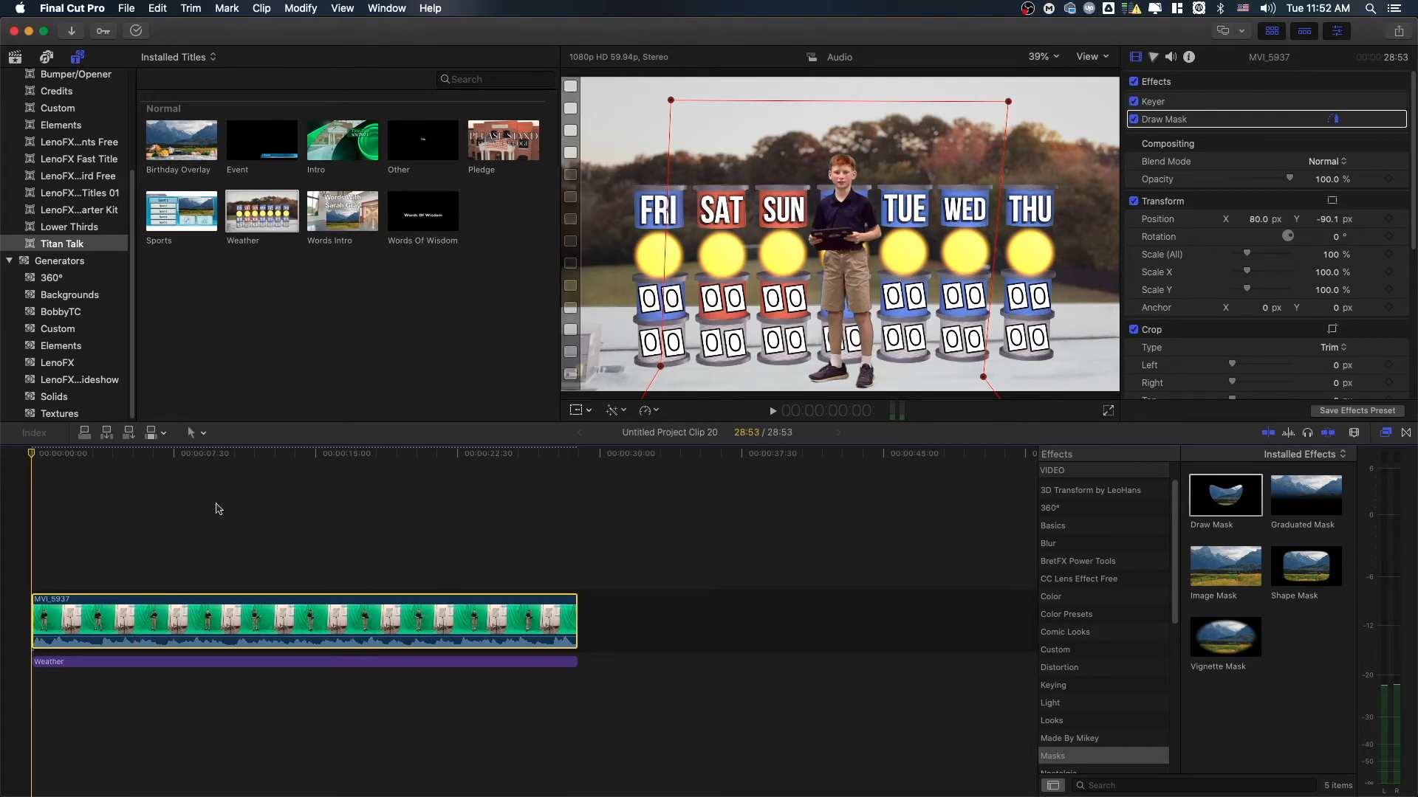
Open the Weather title's published parameters and shrink the Friday, Saturday and Sunday High and Low text boxes to about one line
left_click(146, 664)
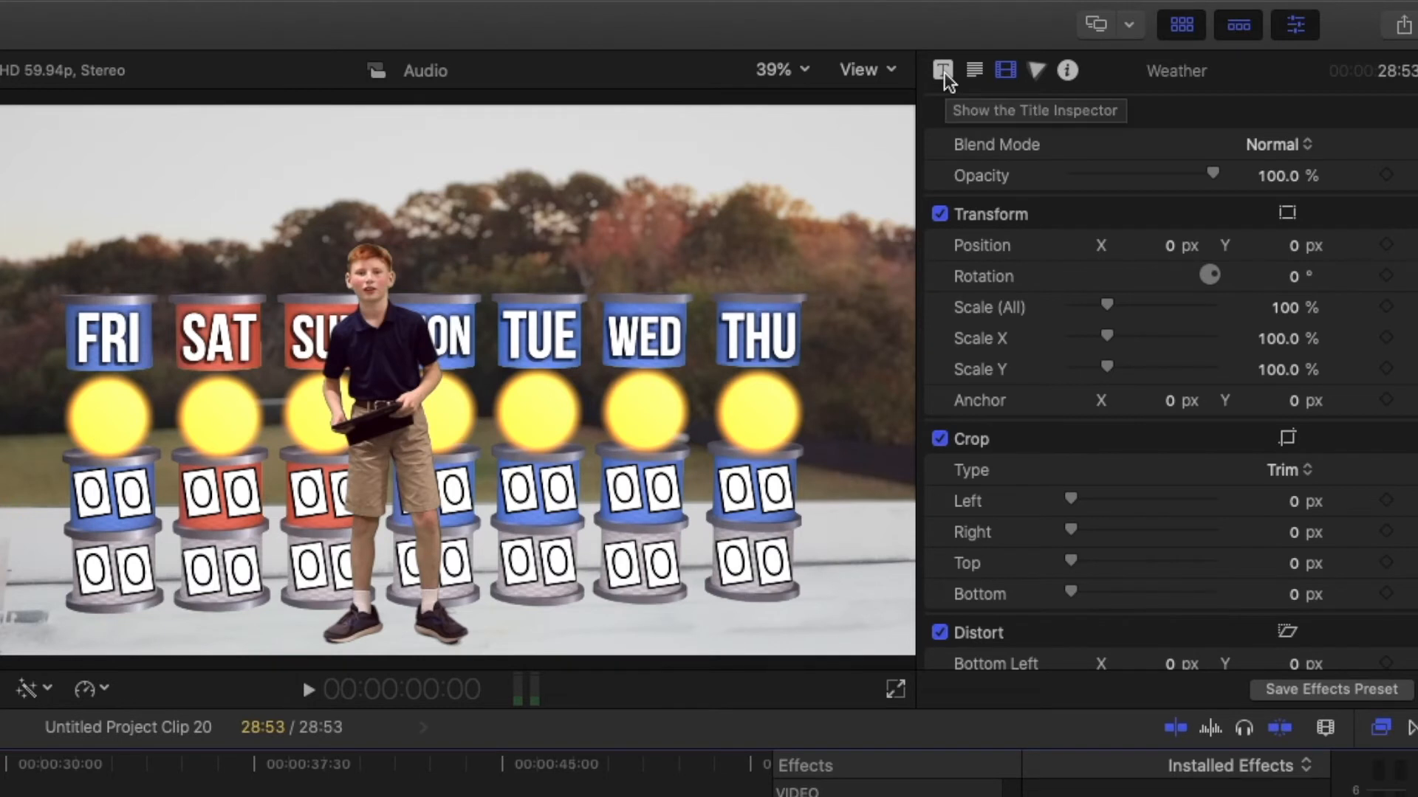
left_click(943, 71)
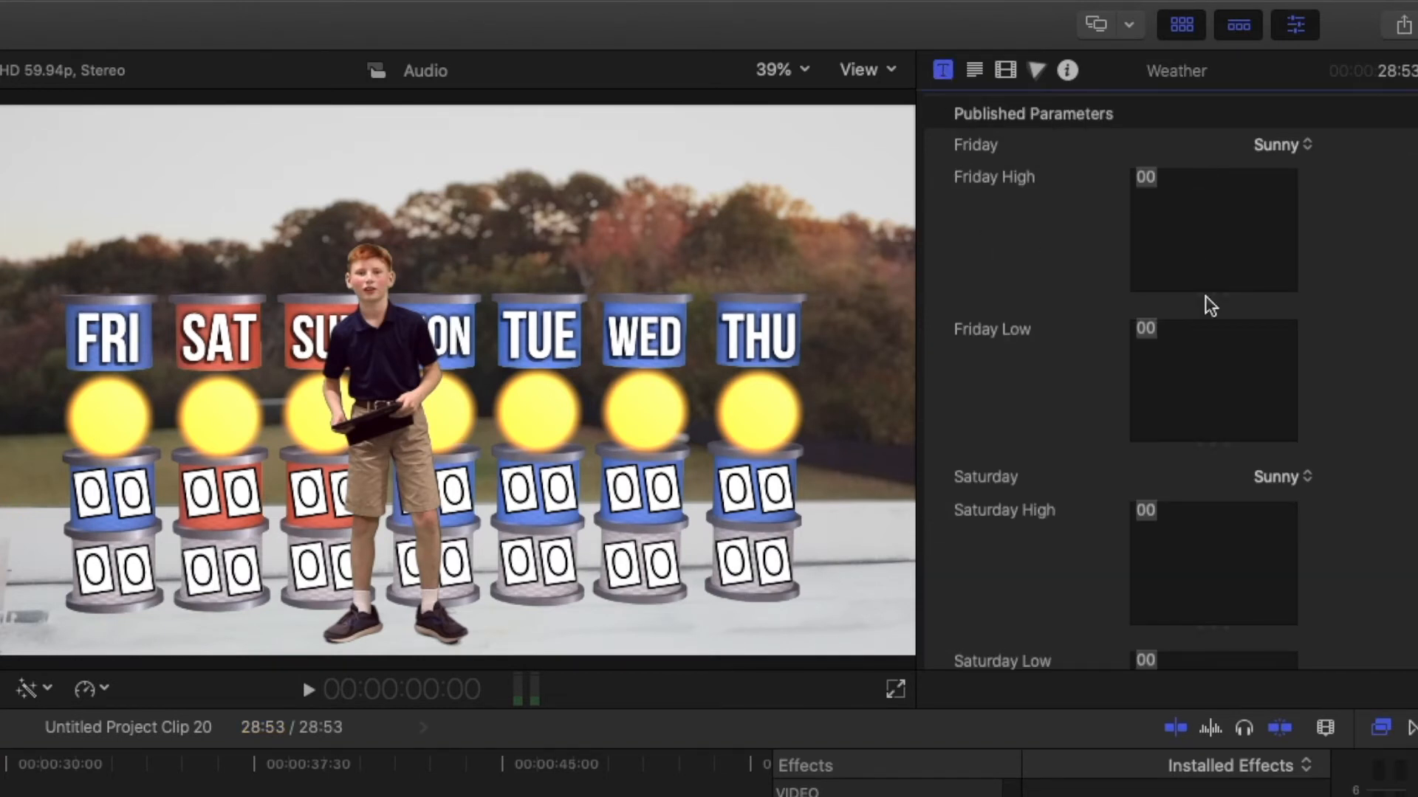
left_click_drag(1221, 297, 1221, 124)
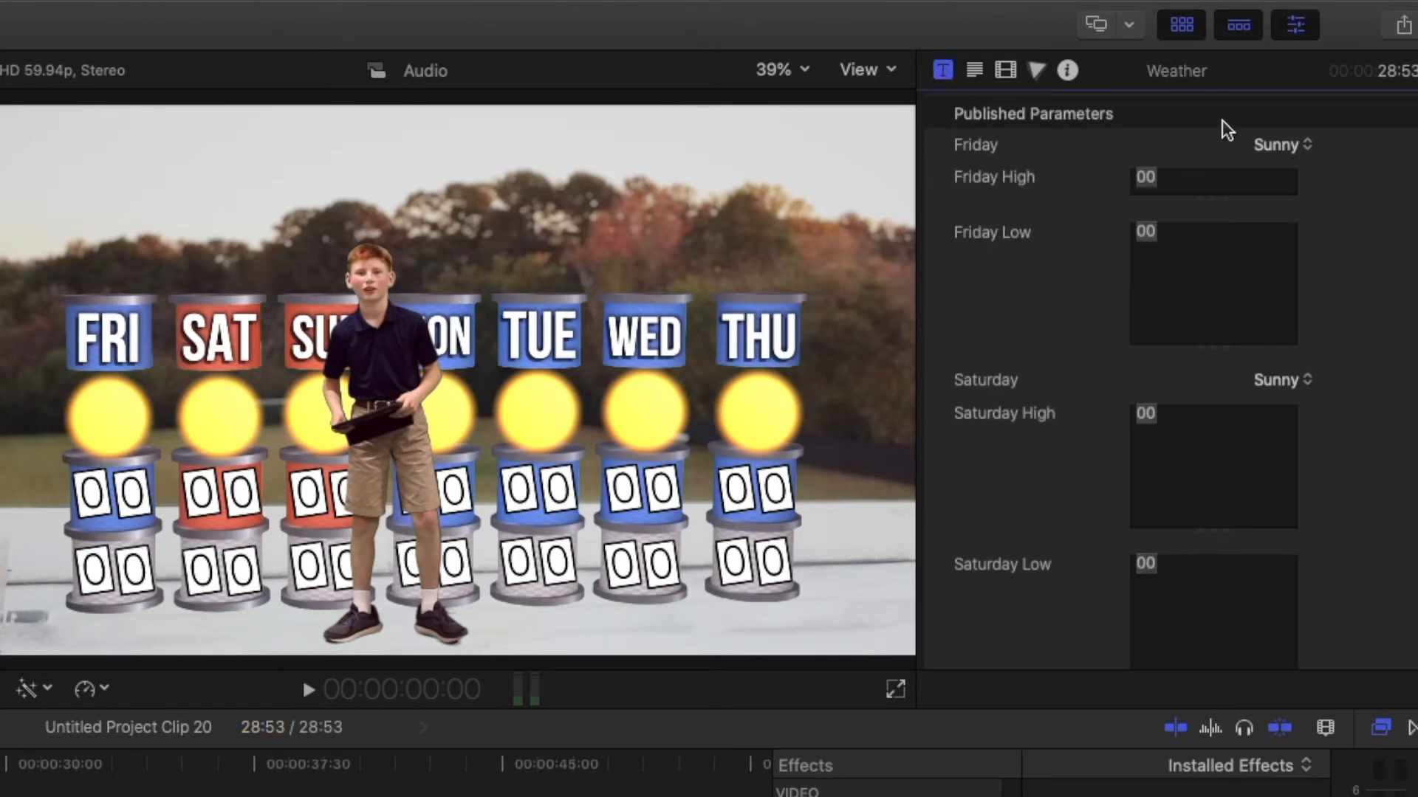
left_click_drag(1225, 348, 1222, 253)
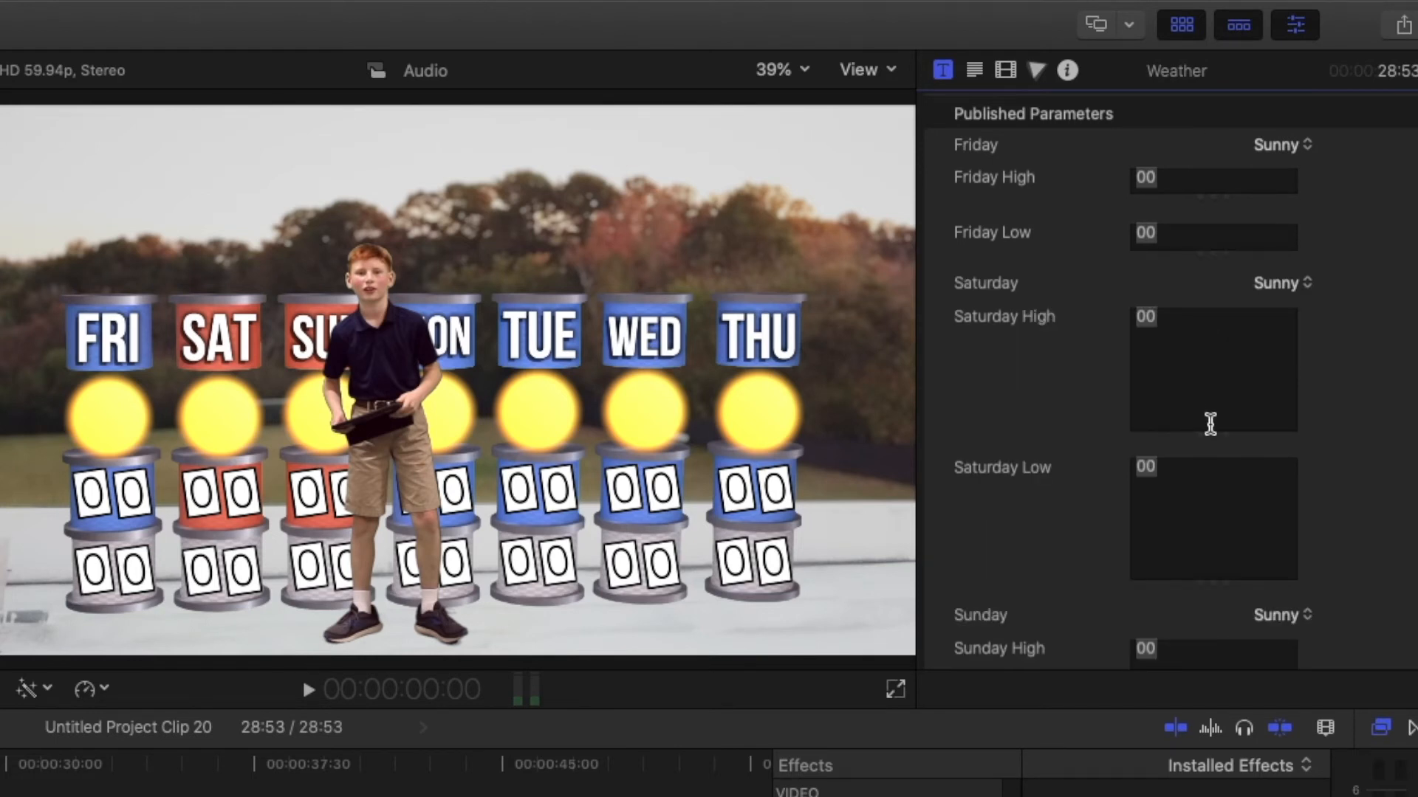
left_click_drag(1213, 435, 1213, 337)
left_click_drag(1208, 494, 1207, 399)
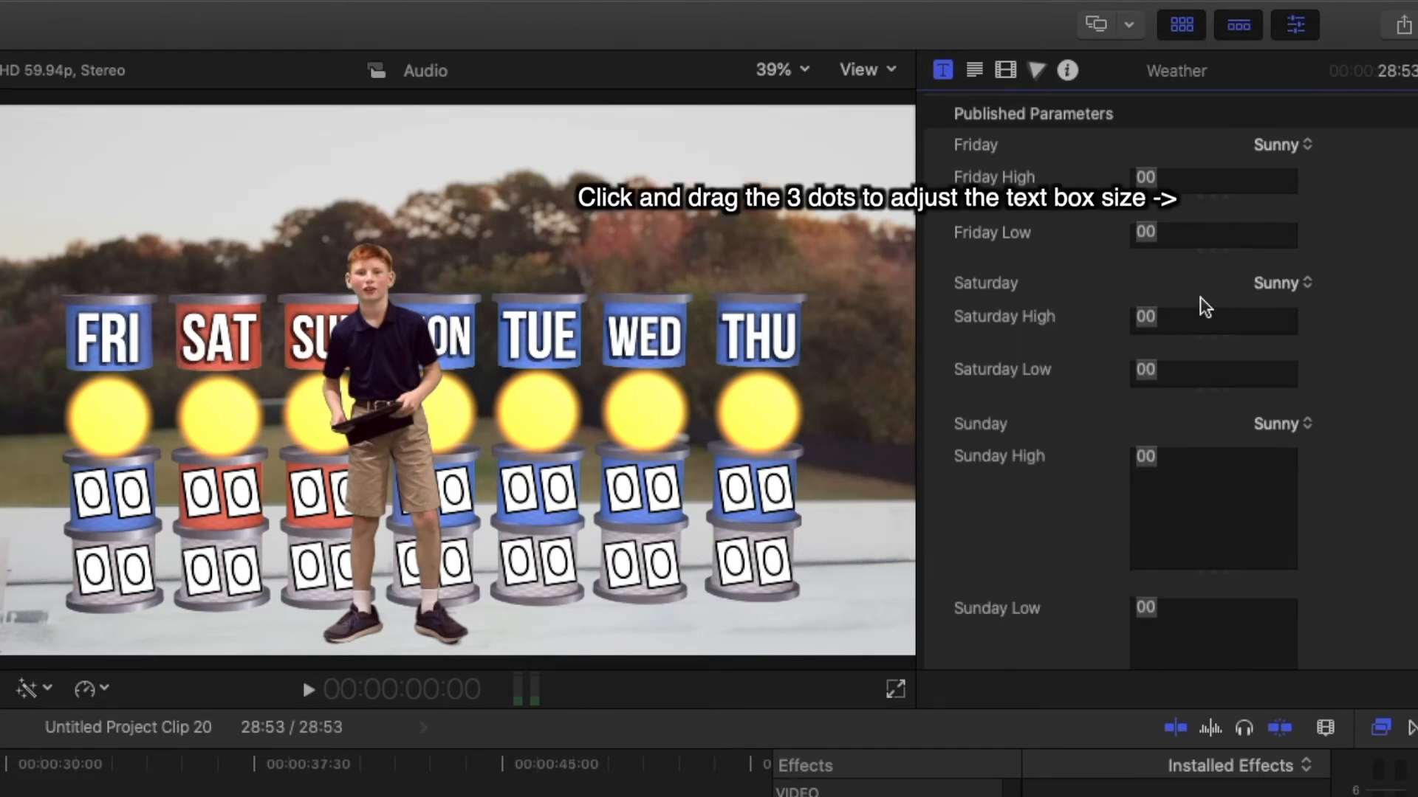
left_click_drag(1210, 581, 1209, 483)
left_click_drag(1210, 637, 1210, 540)
Shrink the Weather title's remaining High and Low text boxes from Monday onward to about one line each
scroll(1202, 360, "down", 5)
left_click_drag(1211, 444, 1211, 347)
left_click(1208, 323)
left_click(1255, 287)
left_click(1120, 346)
left_click_drag(1213, 494, 1213, 398)
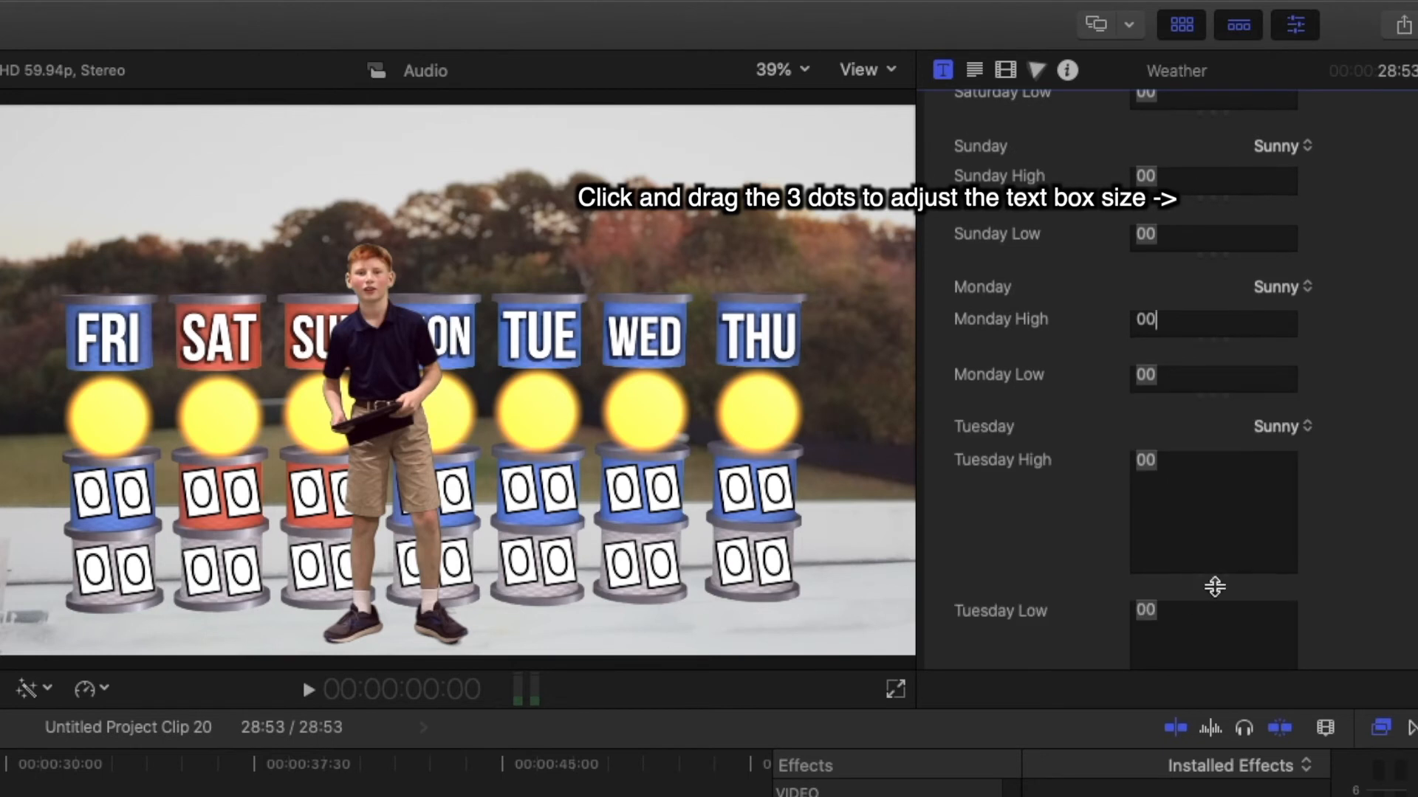
left_click_drag(1215, 582, 1215, 484)
left_click_drag(1216, 518, 1216, 422)
left_click_drag(1217, 610, 1217, 513)
scroll(1214, 509, "down", 5)
left_click_drag(1213, 467, 1213, 372)
scroll(1056, 365, "up", 10)
scroll(1051, 369, "up", 5)
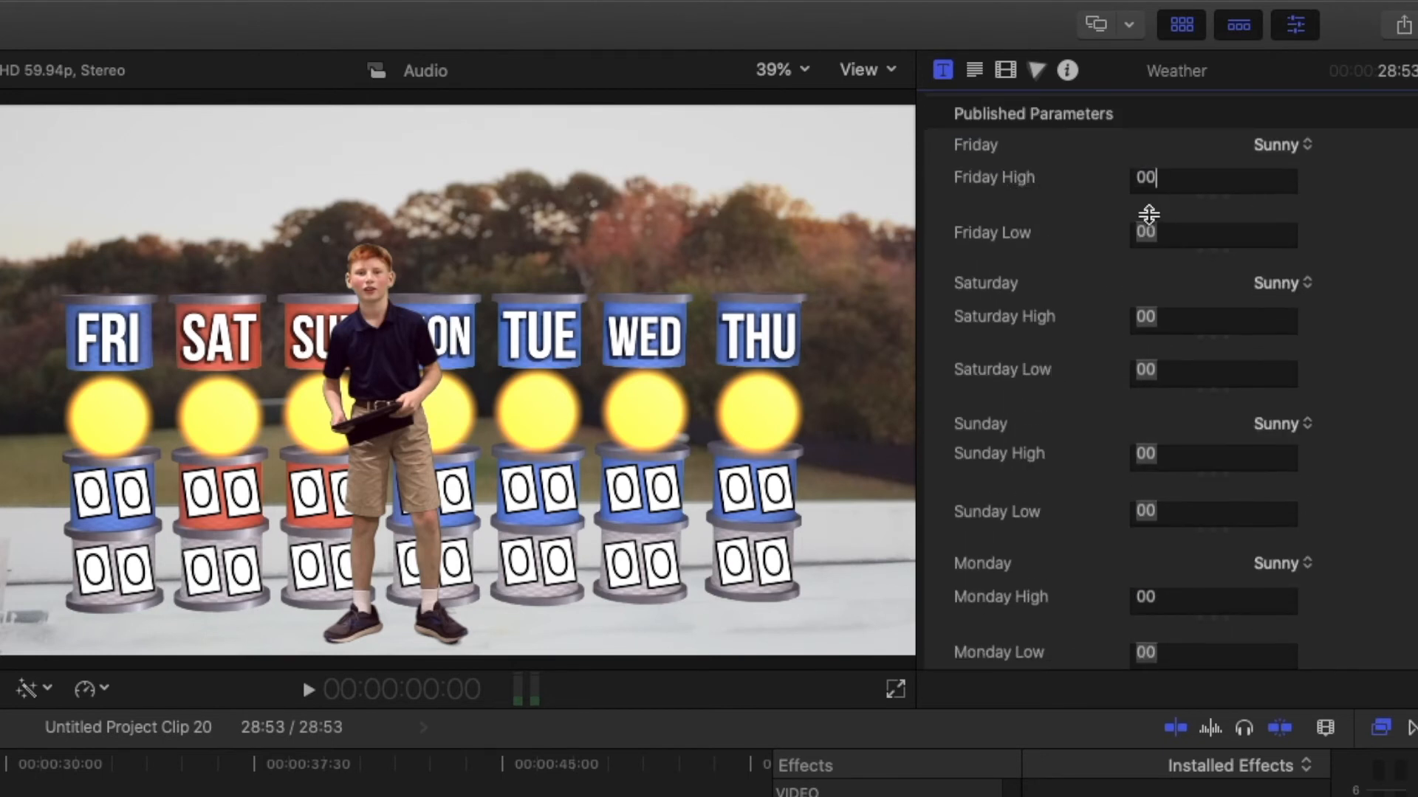
Try Rainy as Friday's weather condition in the Weather title
left_click(1284, 179)
key("Return")
left_click(1293, 144)
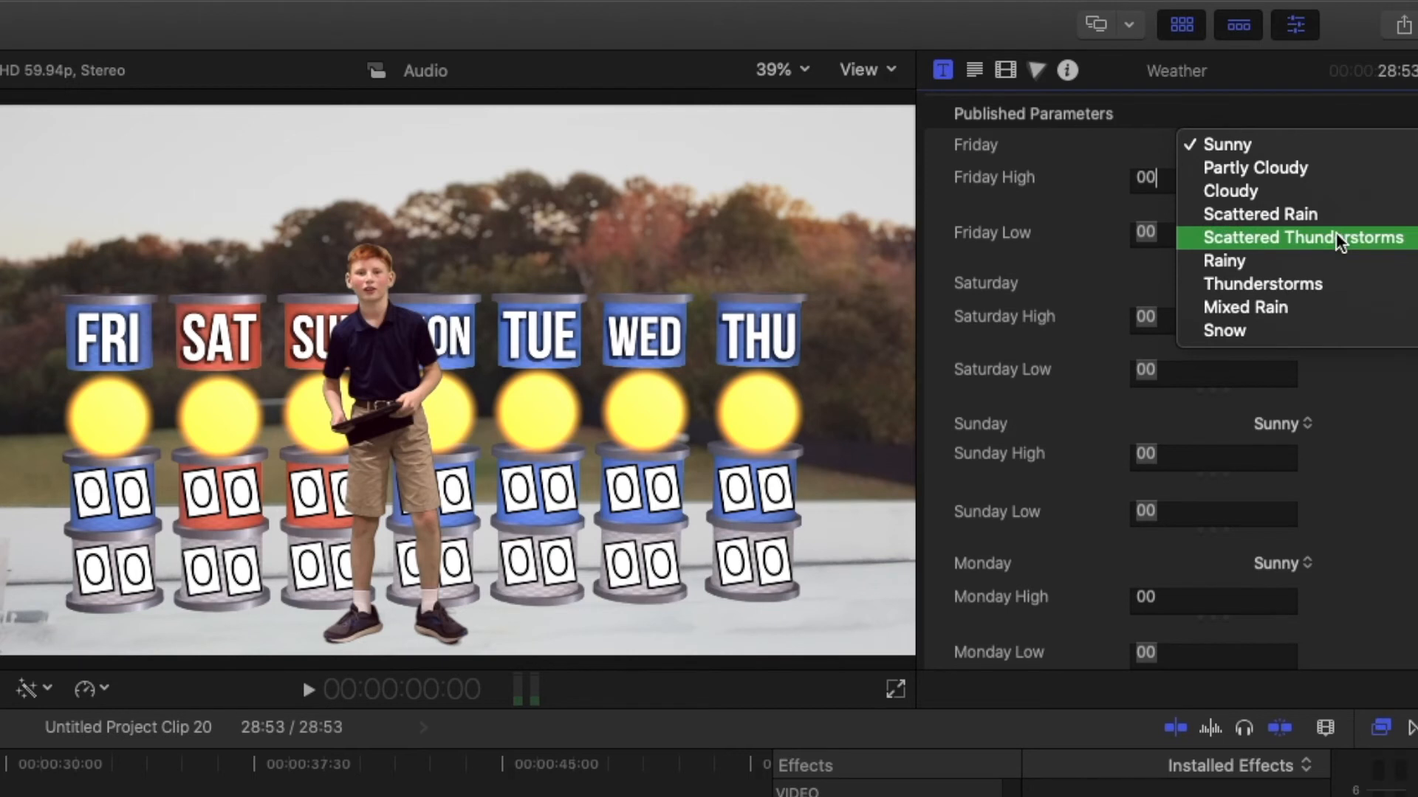
left_click(1279, 265)
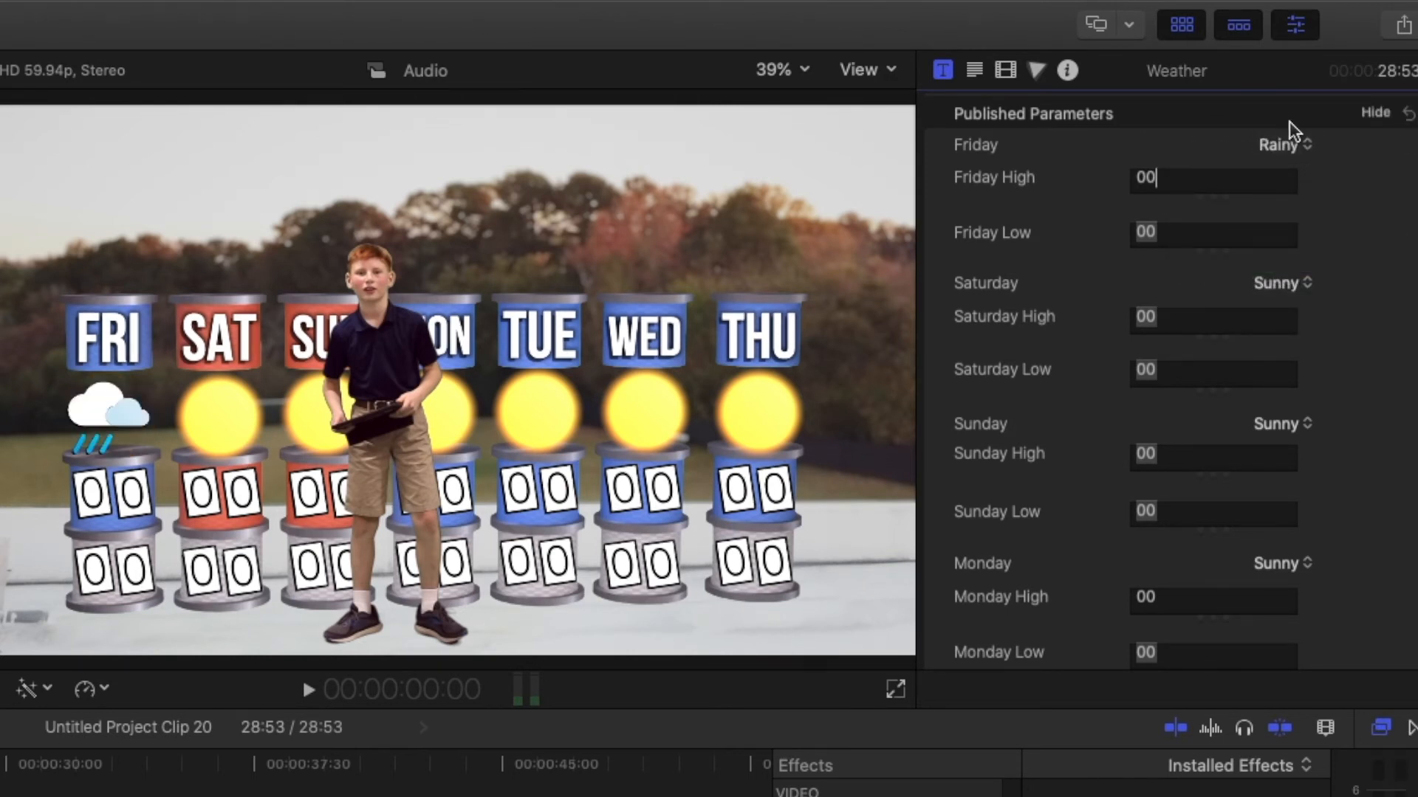
left_click(7, 793)
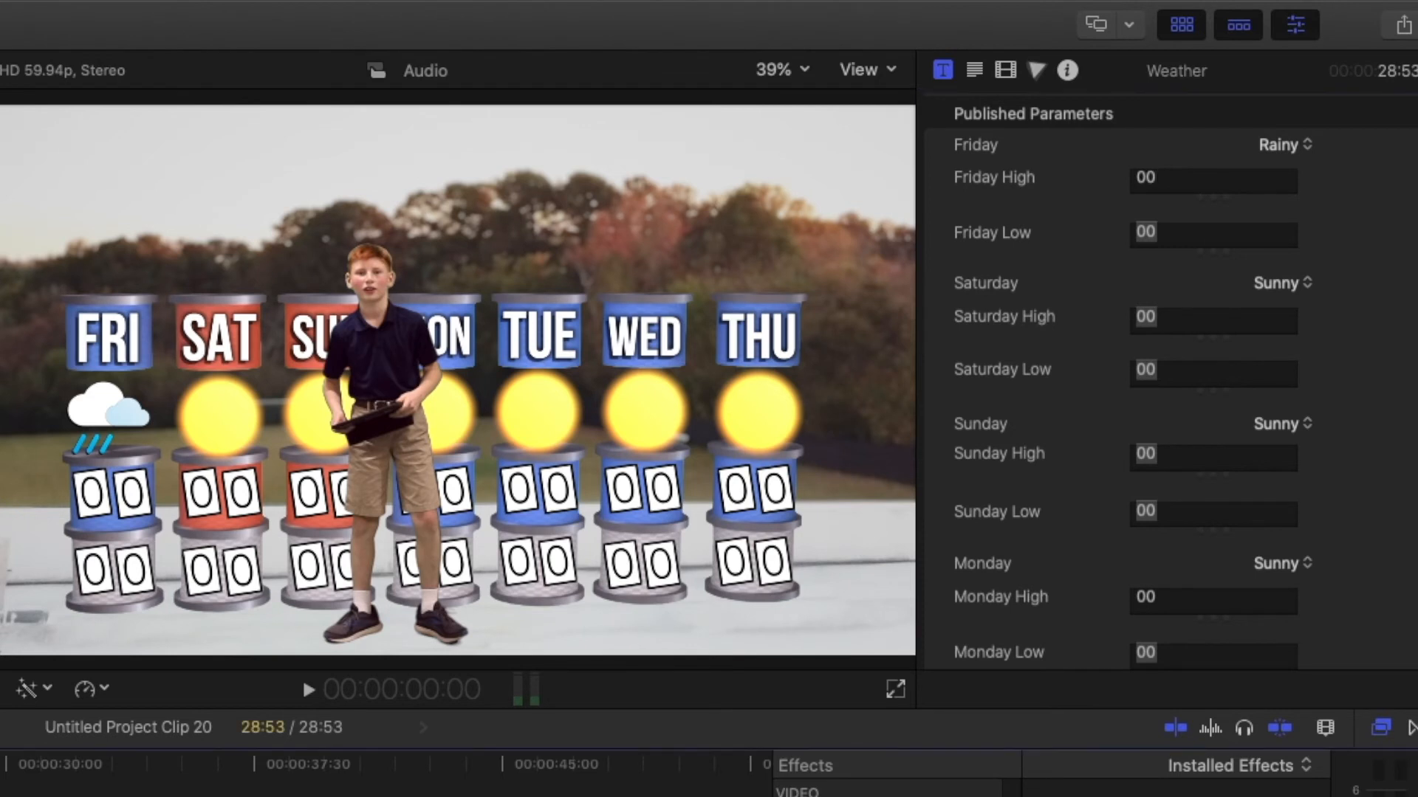
Try 84 as the Friday High temperature and undo the entry
left_click(1177, 184)
key("BackSpace")
type("84")
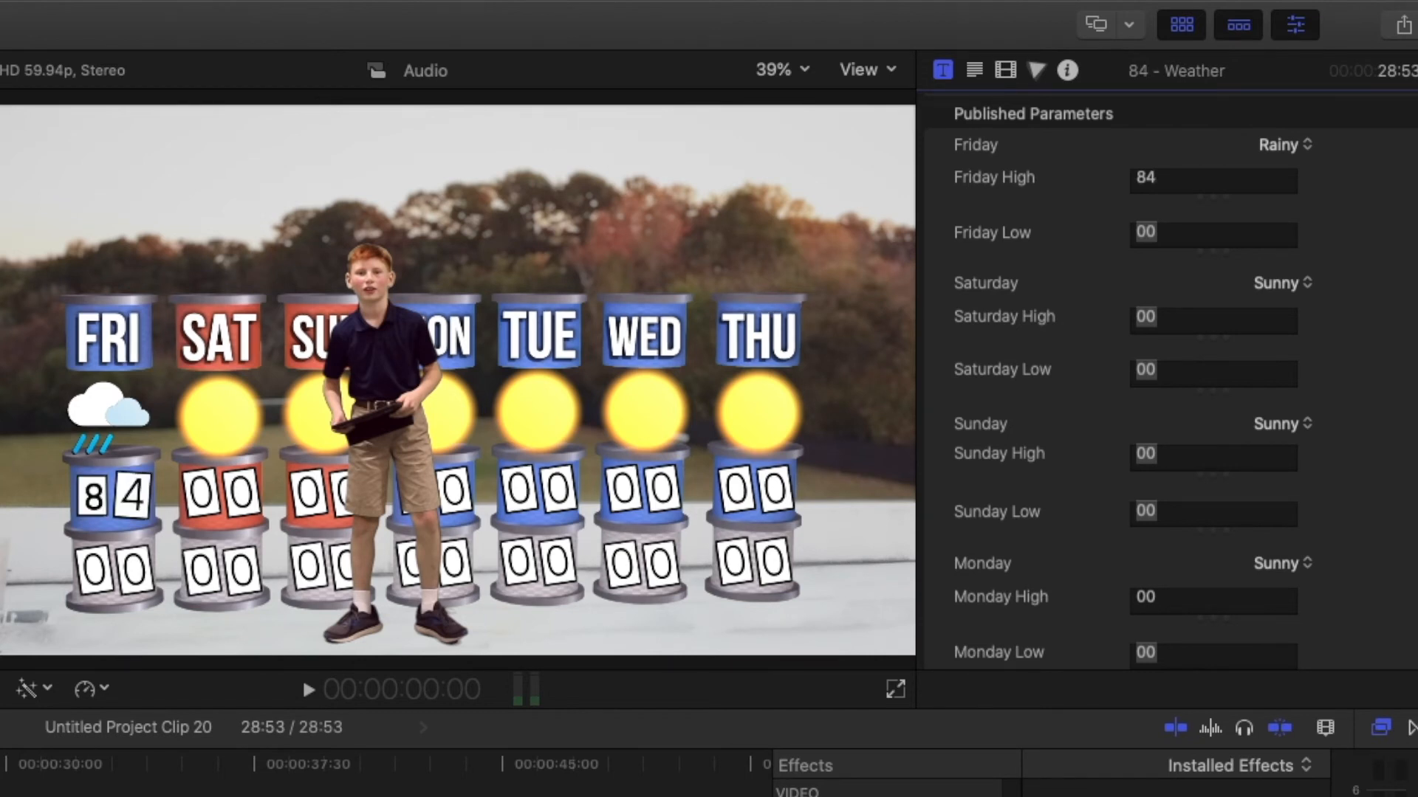
key("super+z")
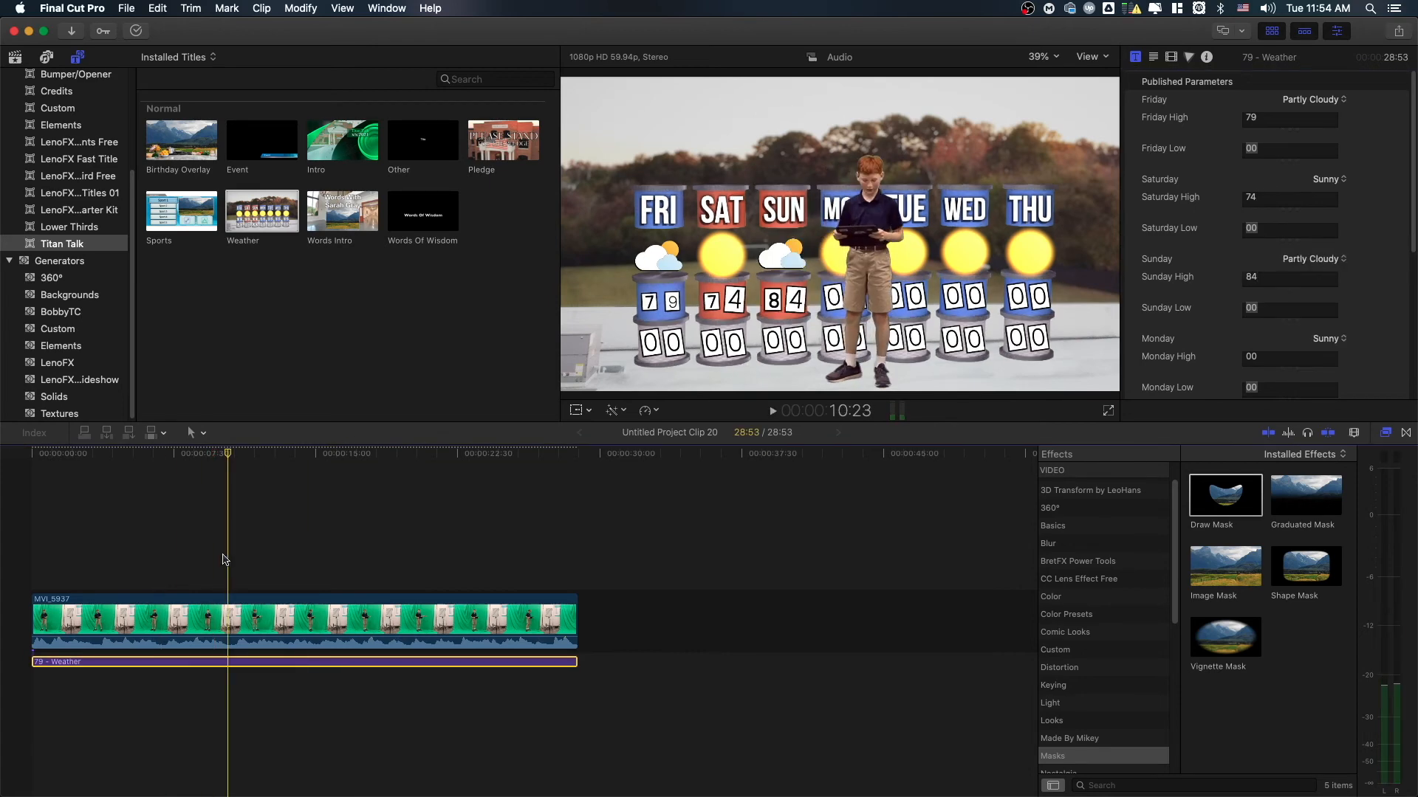
Set Monday High to 83 and Monday's condition to Scattered Thunderstorms in the Weather title
double_click(1252, 303)
type("83")
left_click(1329, 285)
left_click(1331, 337)
Play on from about 15:02 for the next spoken forecast, and set Tuesday High to 89 with the Partly Cloudy condition
left_click(320, 428)
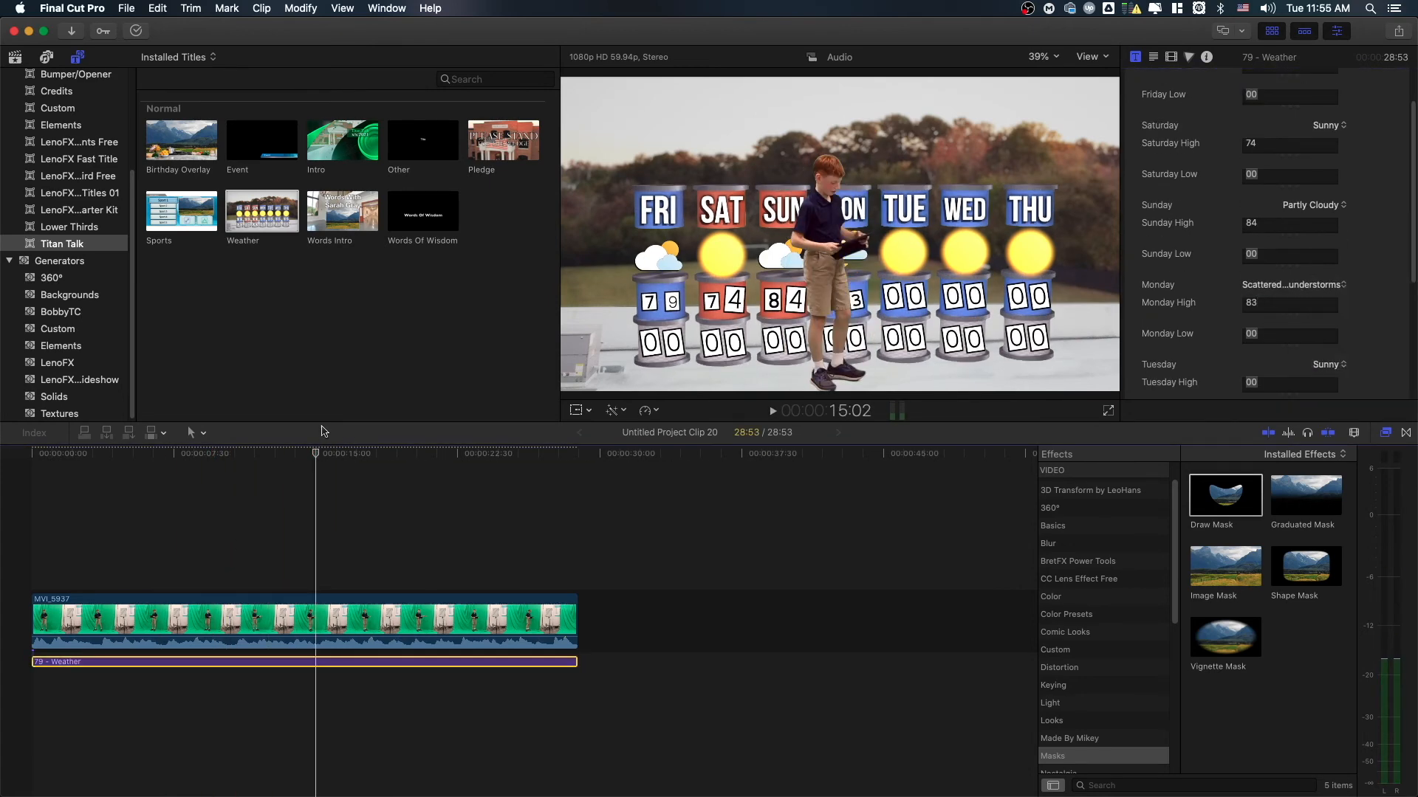
key("space")
scroll(1268, 333, "down", 3)
double_click(1253, 328)
type("89")
left_click(1329, 310)
left_click(1321, 326)
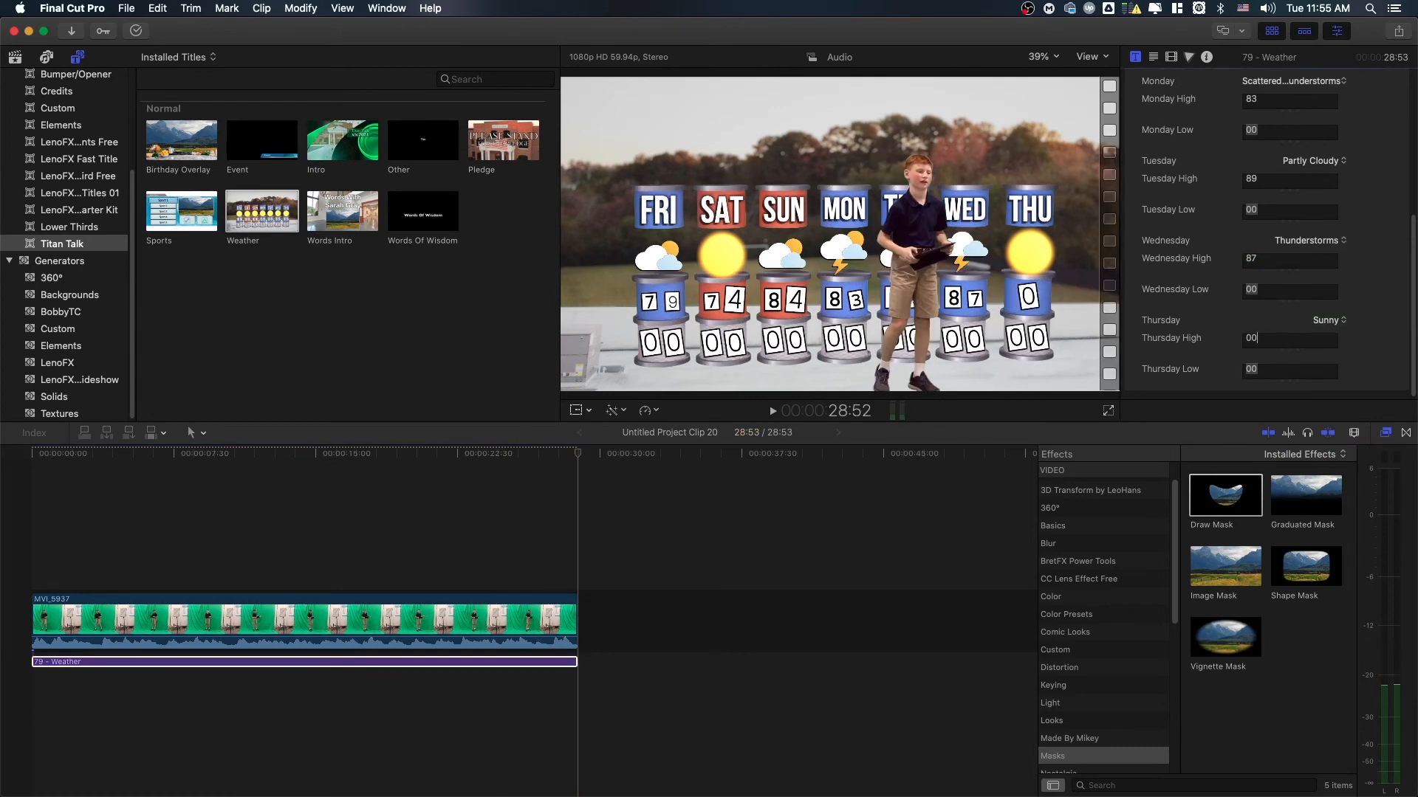
Set Thursday High to 81 and Thursday's condition to Partly Cloudy in the Weather title
double_click(1252, 338)
type("81")
left_click(1329, 320)
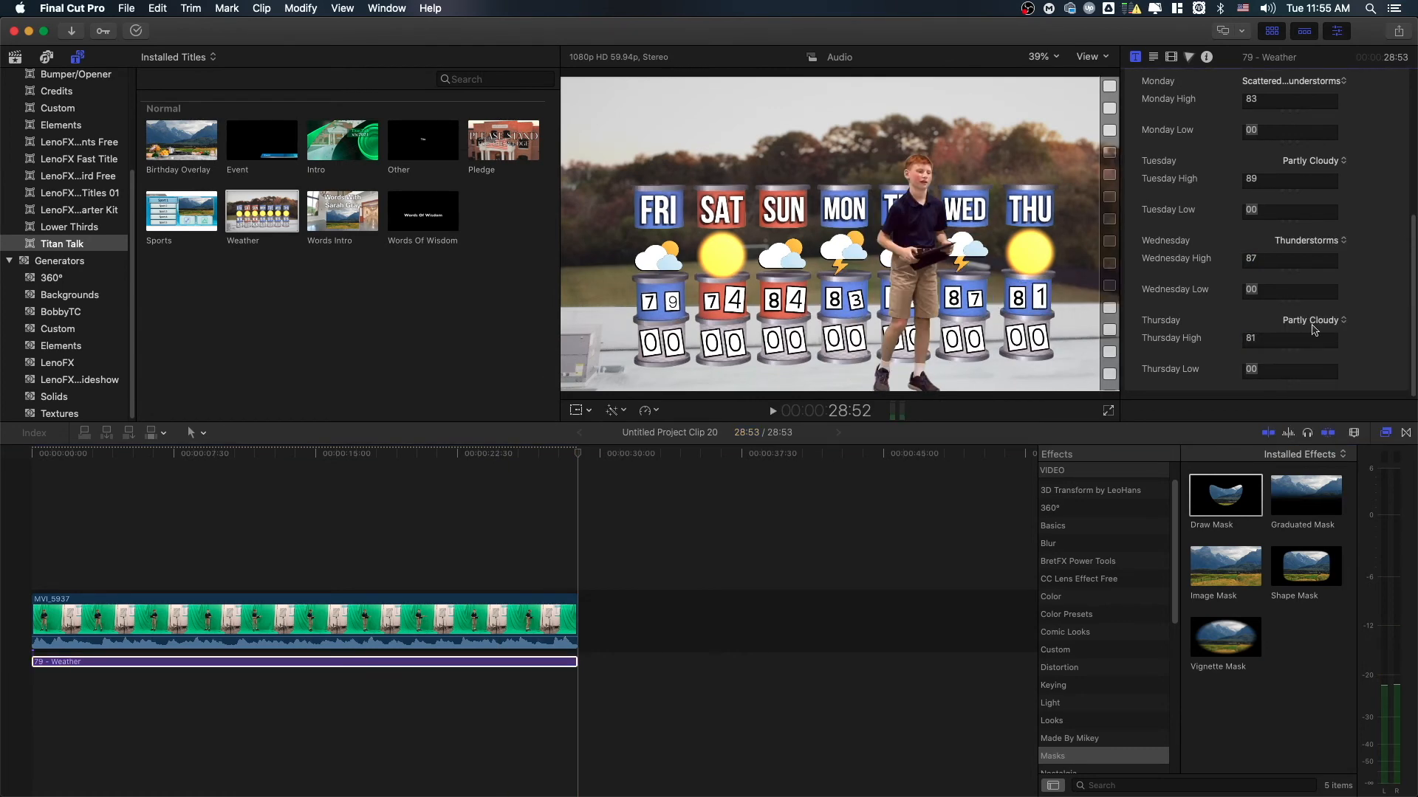
left_click(1321, 336)
scroll(1220, 310, "up", 5)
scroll(1220, 310, "up", 2)
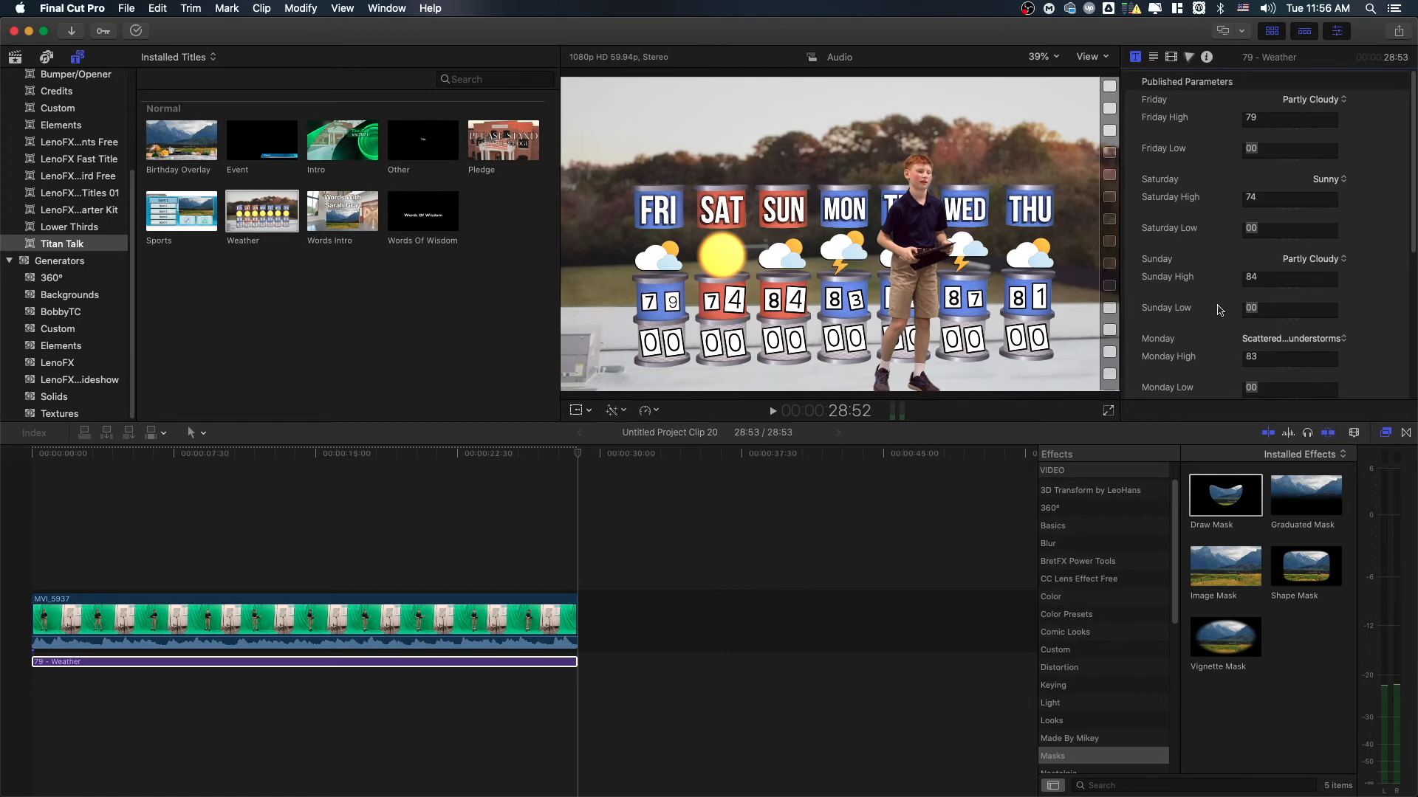
Switch to Chrome and search for "forecast apex" in a new tab to look up the daily low temperatures
mouse_move(420, 793)
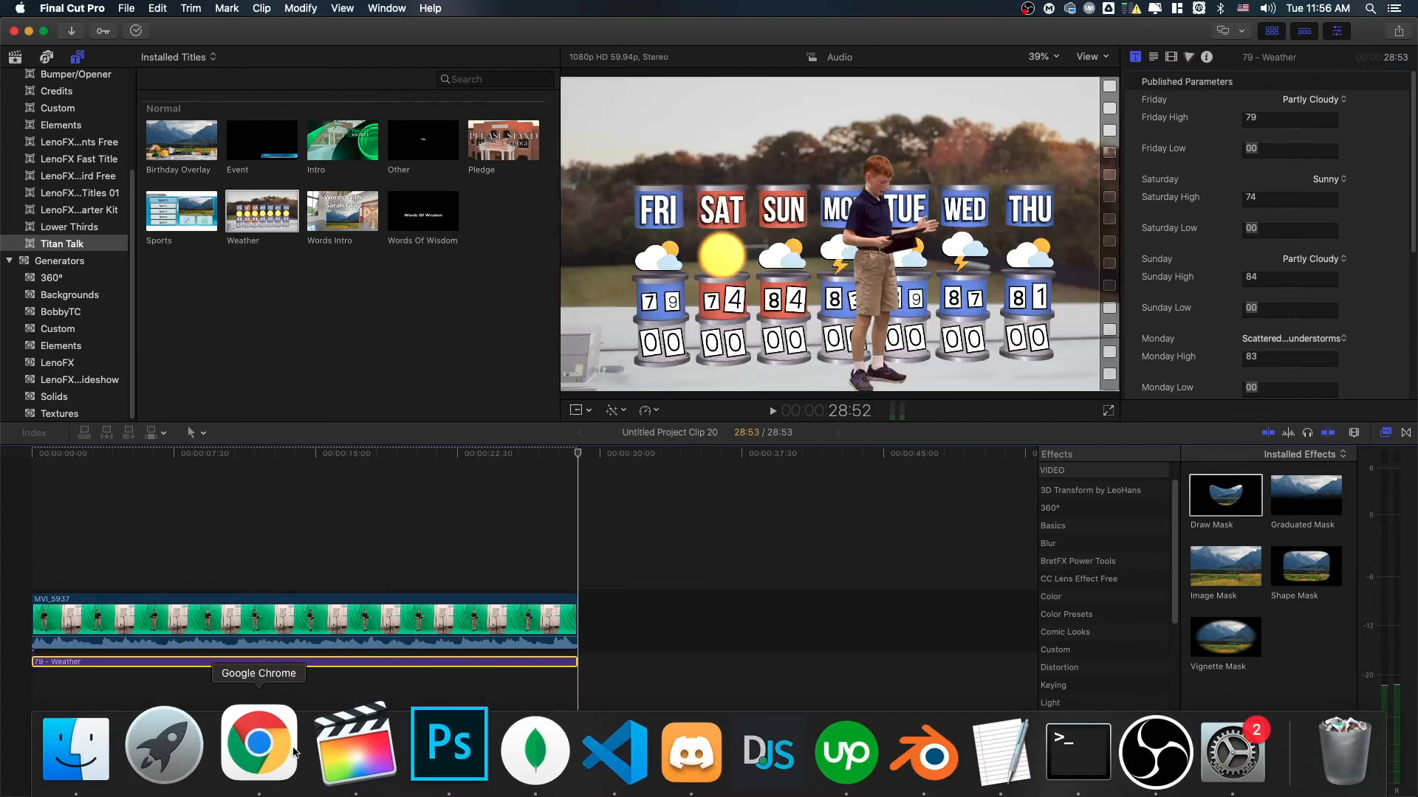
left_click(285, 746)
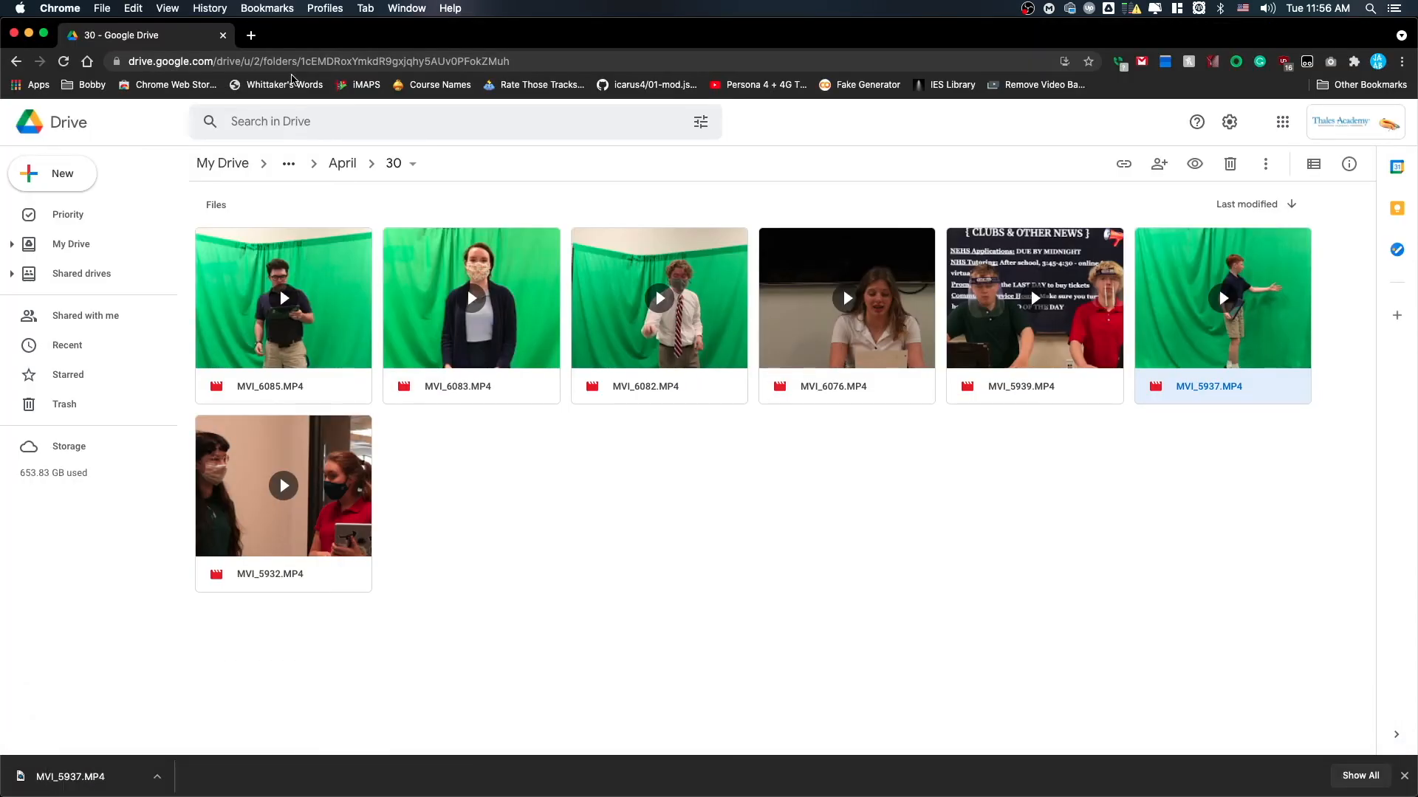
key("super+t")
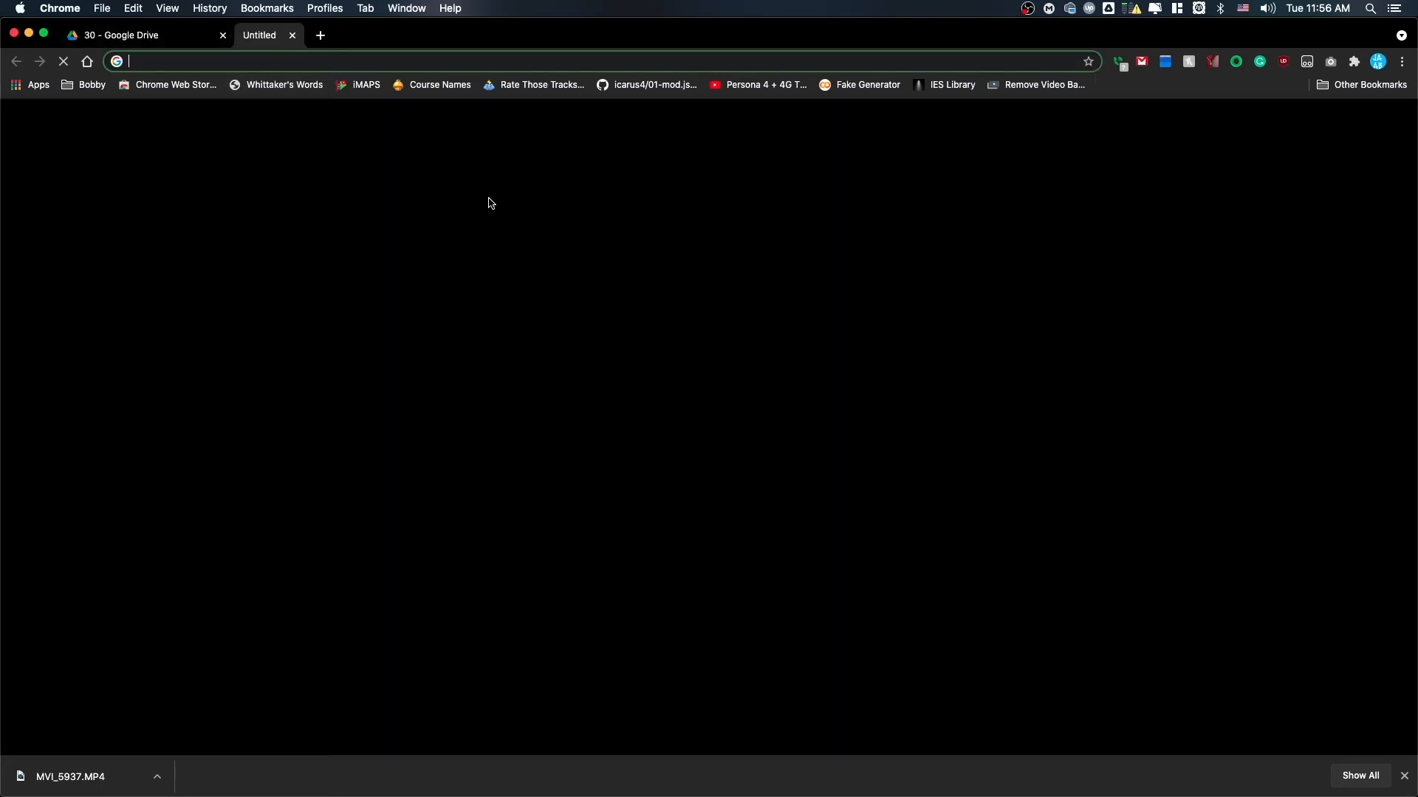
type("forecast apex")
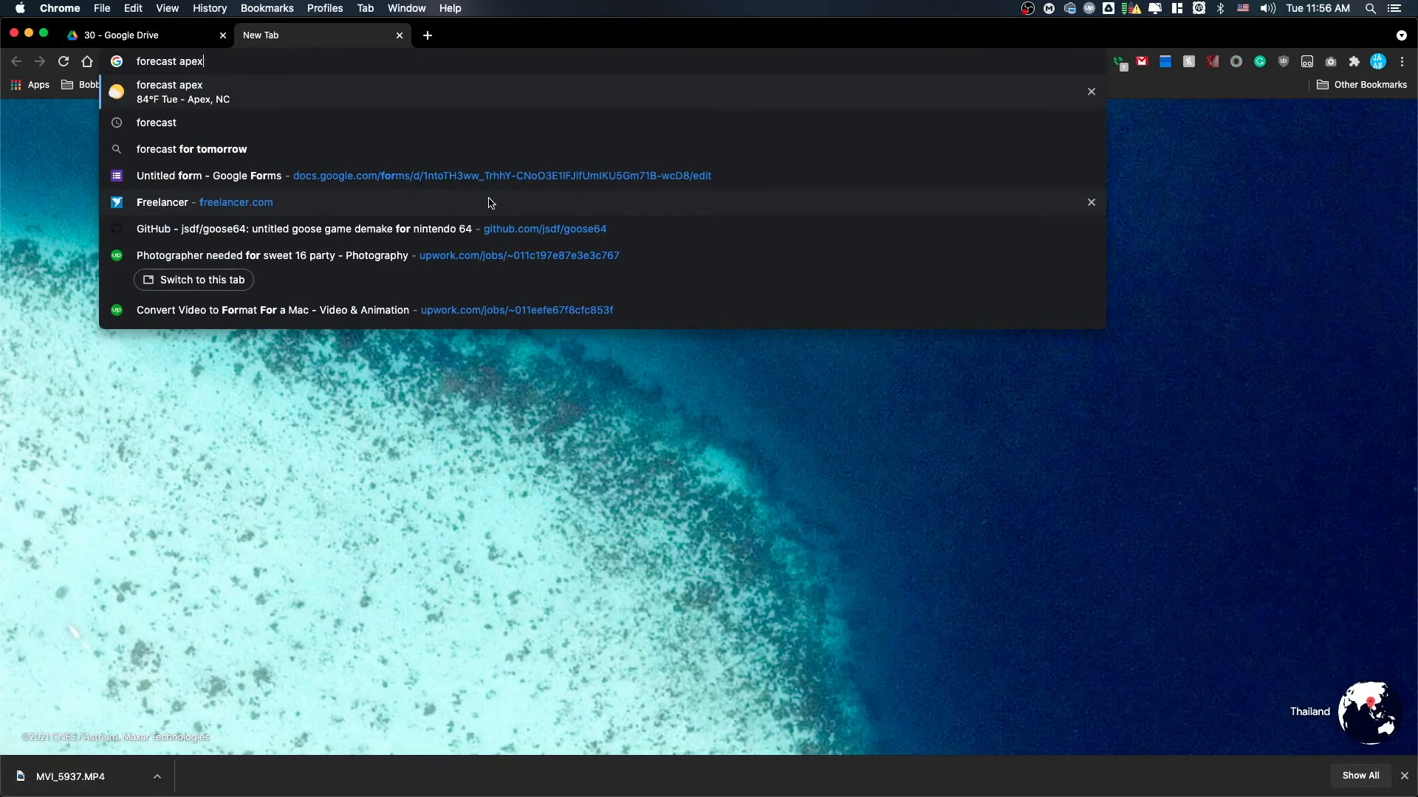
key("Return")
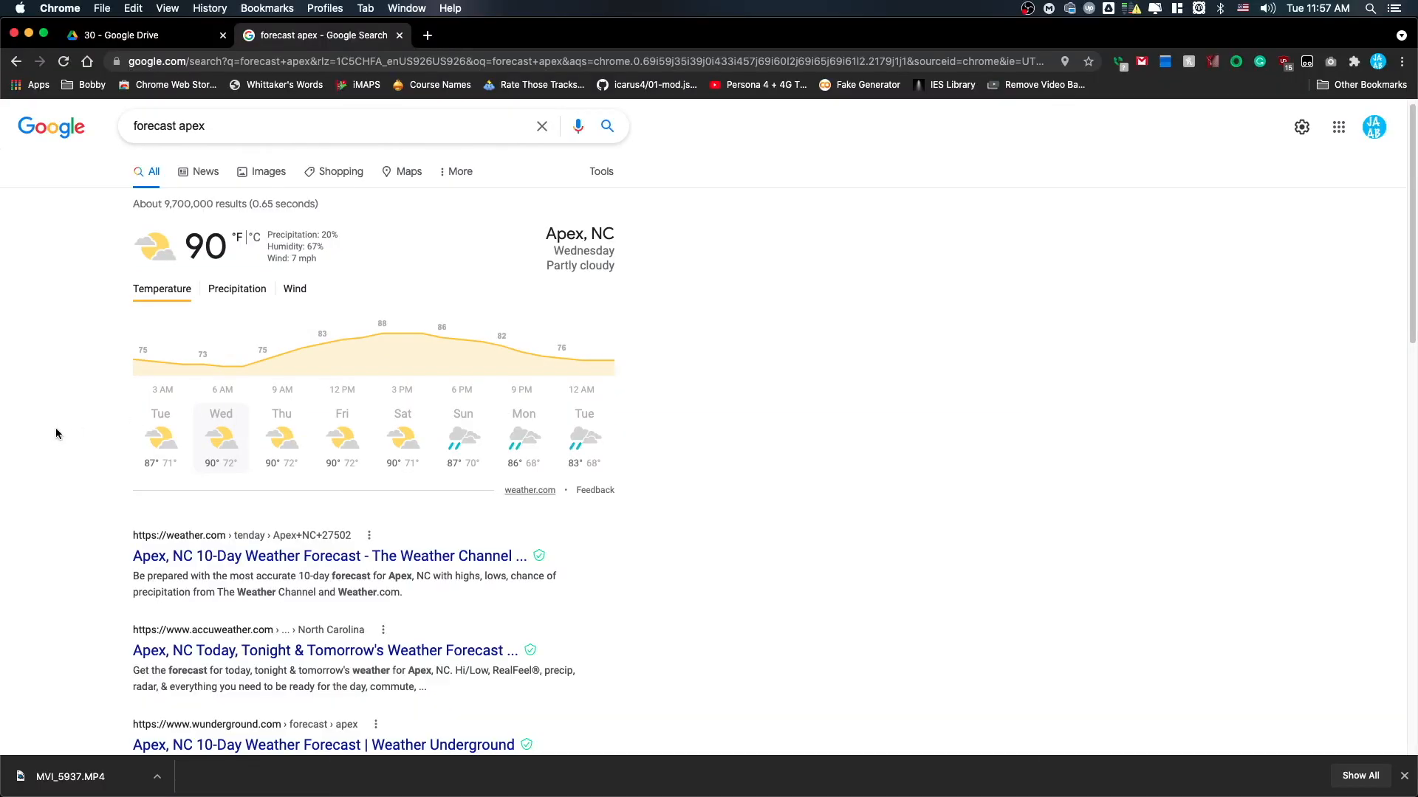
Switch to TextEdit, place its window beside the forecast and list the lows 72, 72, 72, 71, 70, 68 and 68 on separate lines
mouse_move(555, 795)
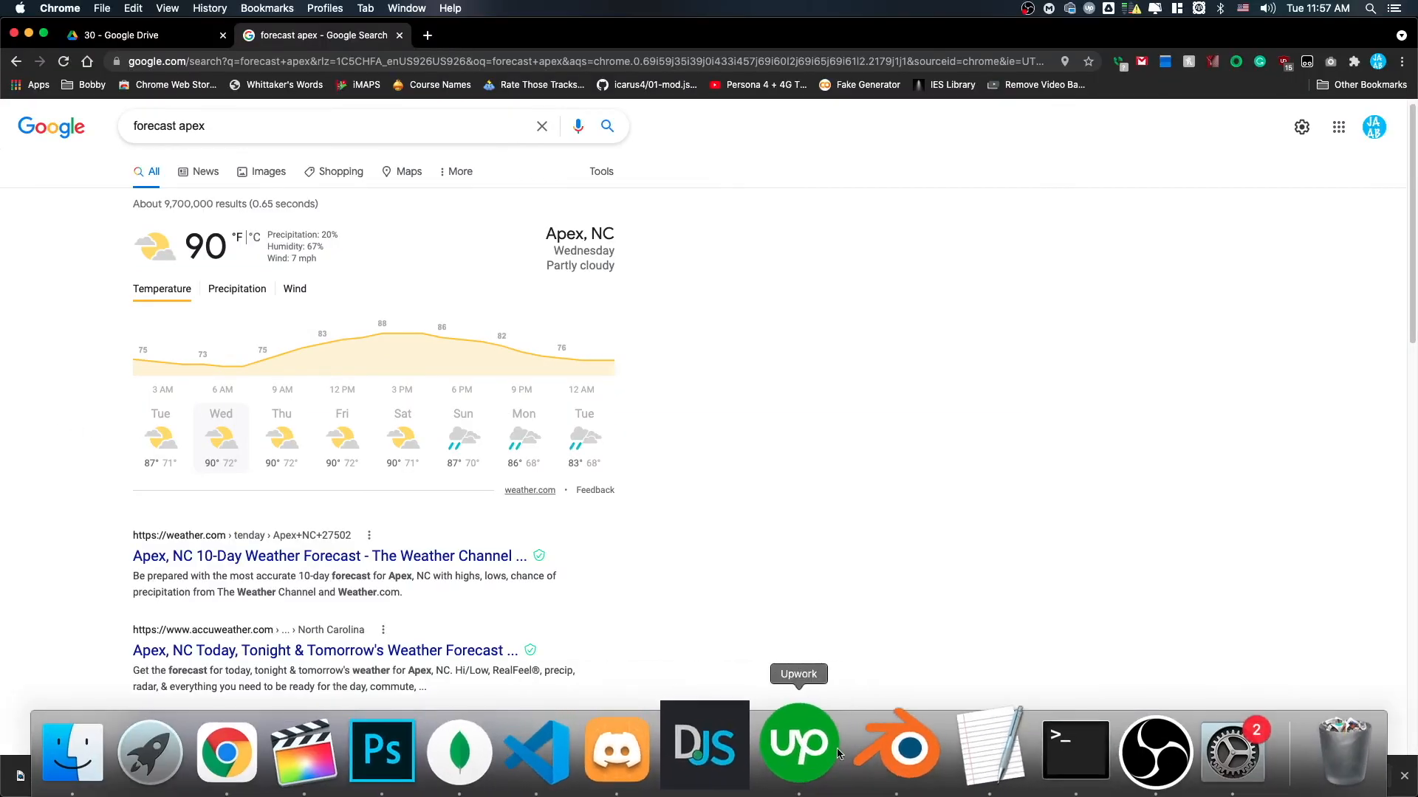
left_click(951, 743)
left_click_drag(606, 191, 1053, 191)
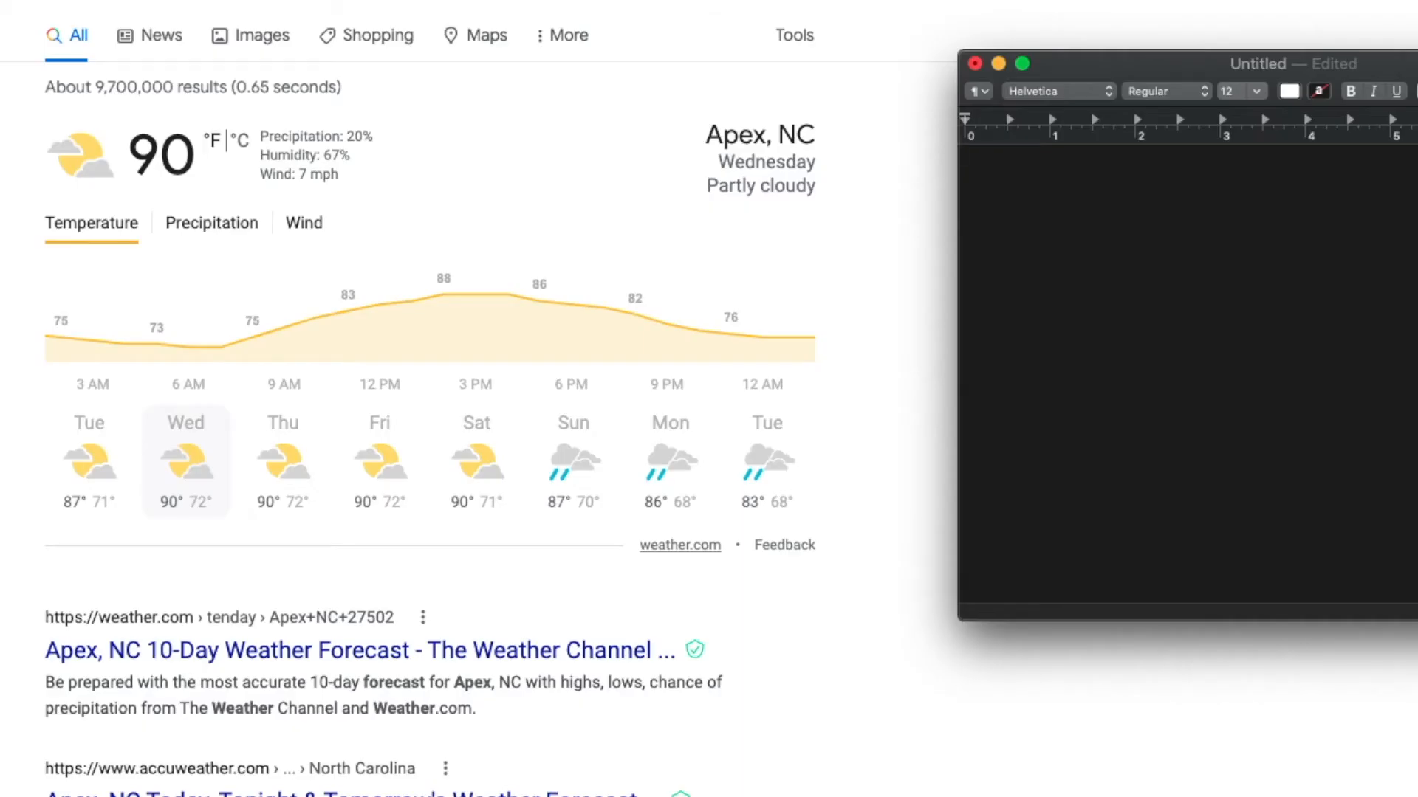
type("72 72")
key("Return")
type("72")
key("Return")
type("71 ")
type("70")
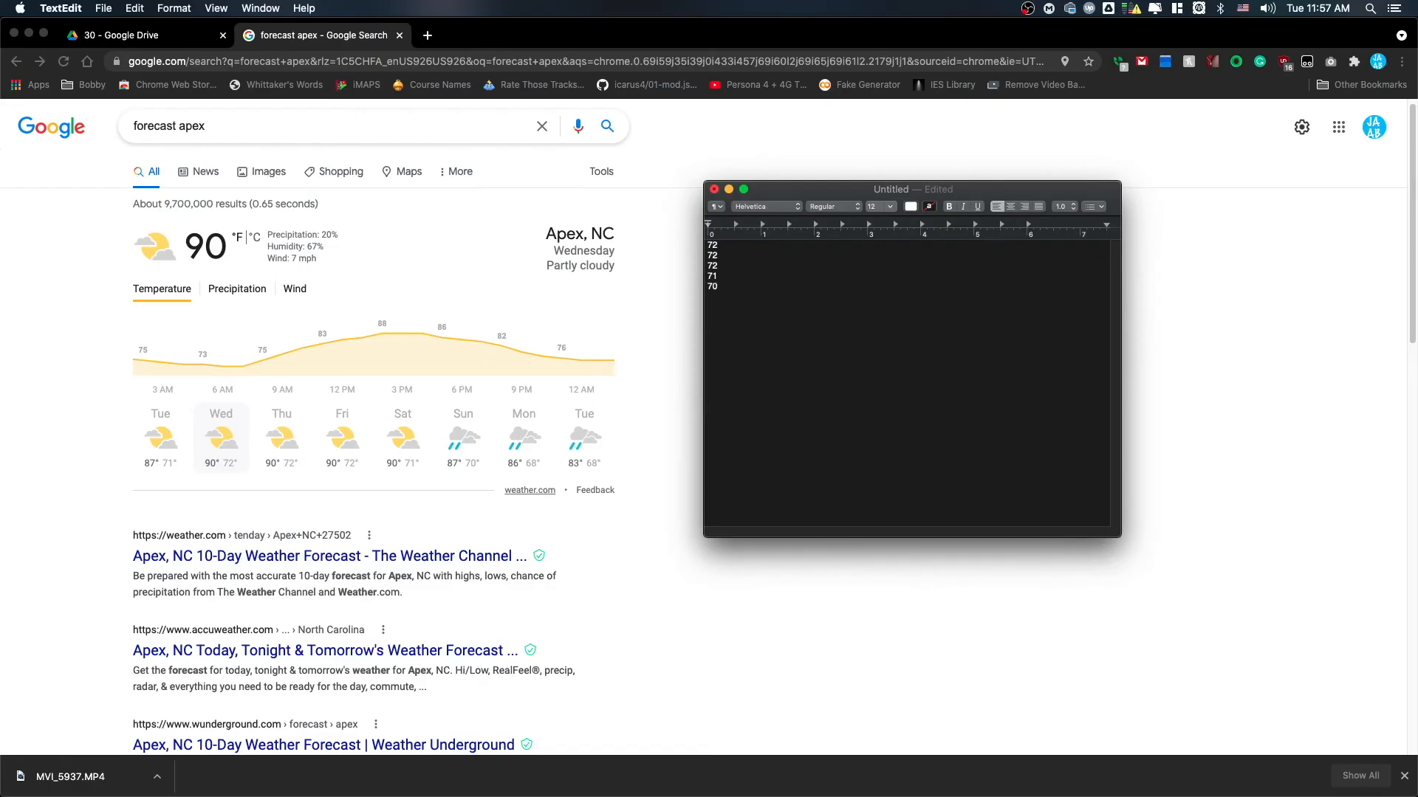
key("Return")
type("68")
key("Return")
Return to Final Cut Pro, narrow its window and place the TextEdit list of lows beside the title parameters
mouse_move(583, 775)
left_click(342, 751)
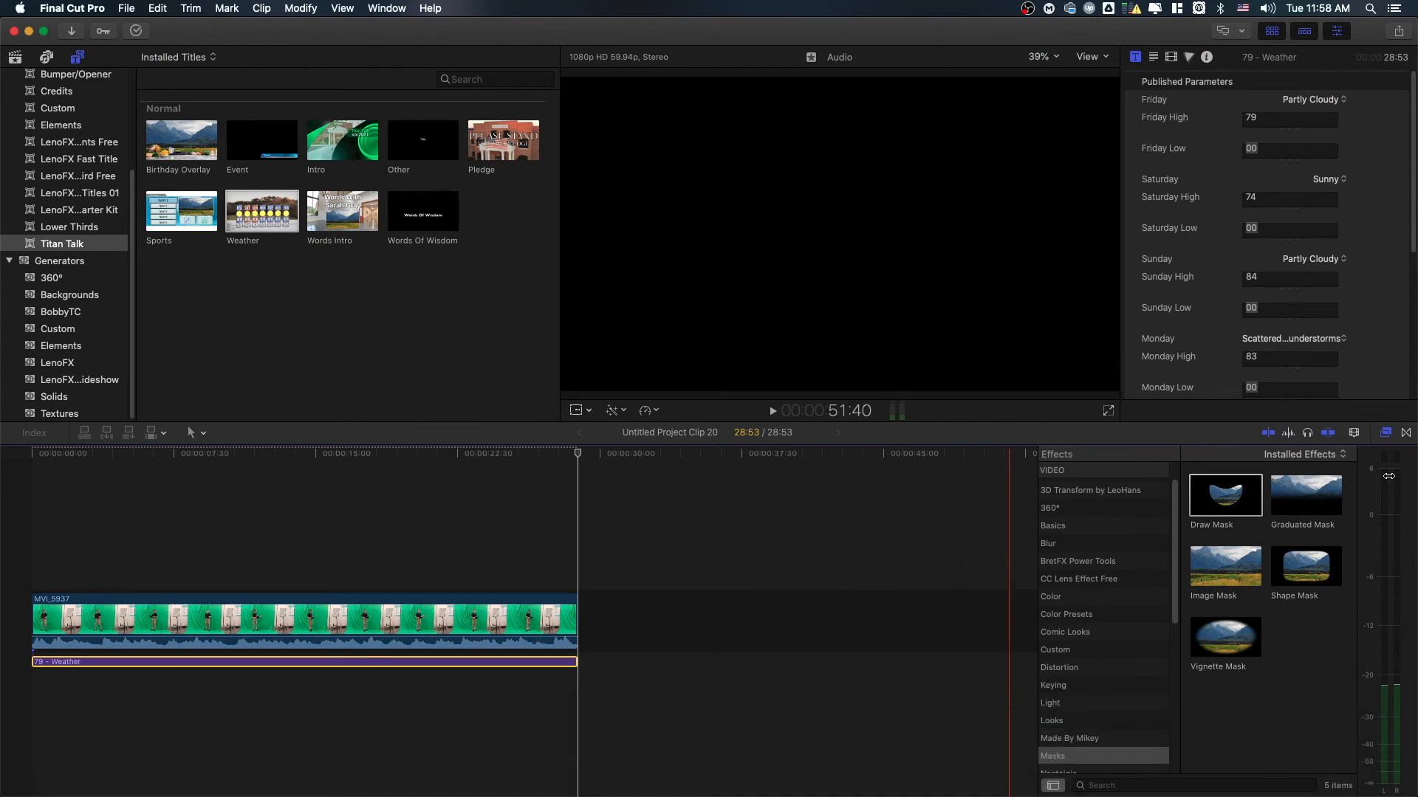
left_click_drag(1389, 476, 1146, 477)
mouse_move(1035, 777)
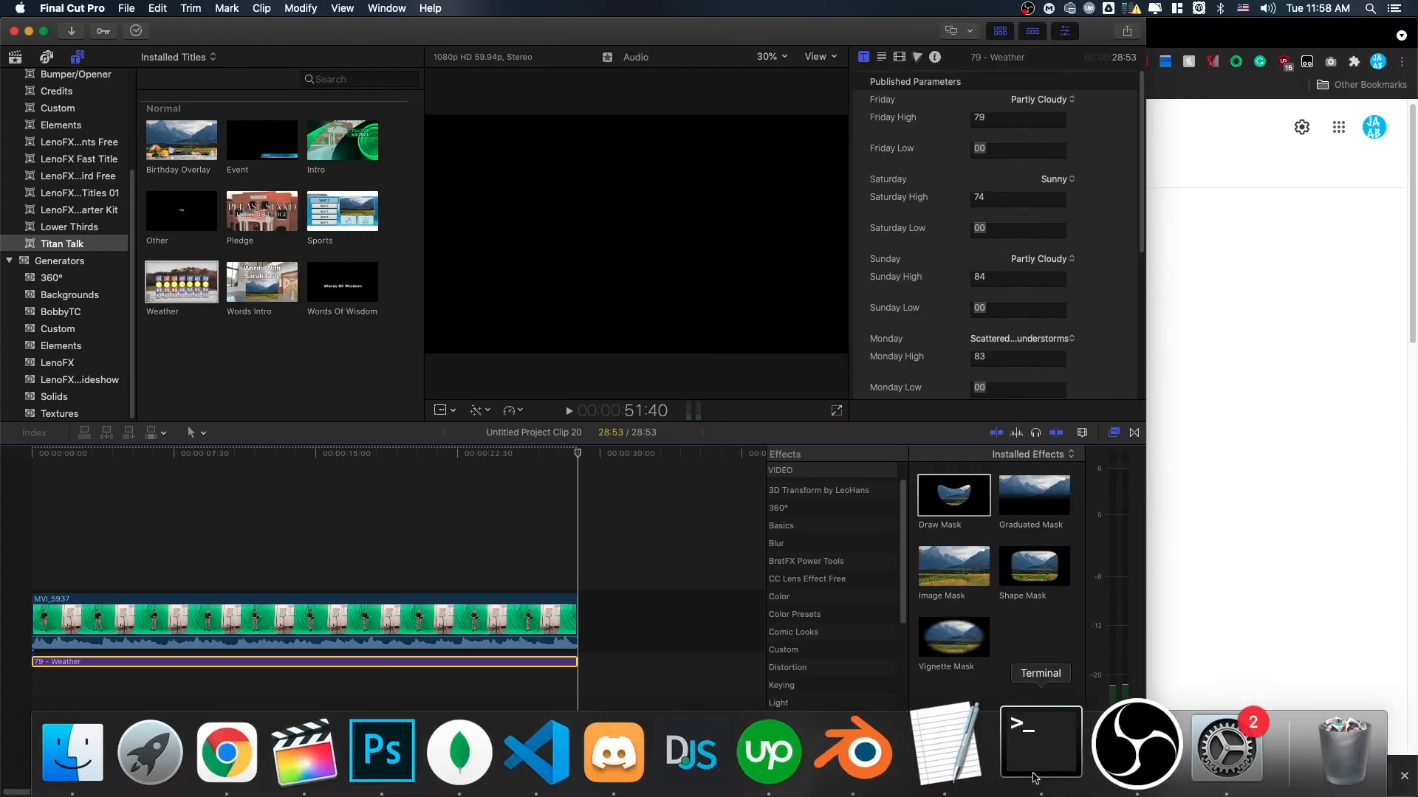
left_click(946, 746)
left_click_drag(967, 191, 1417, 191)
Set Friday Low, Saturday Low and Sunday Low to 72 in the Weather title
left_click(1006, 151)
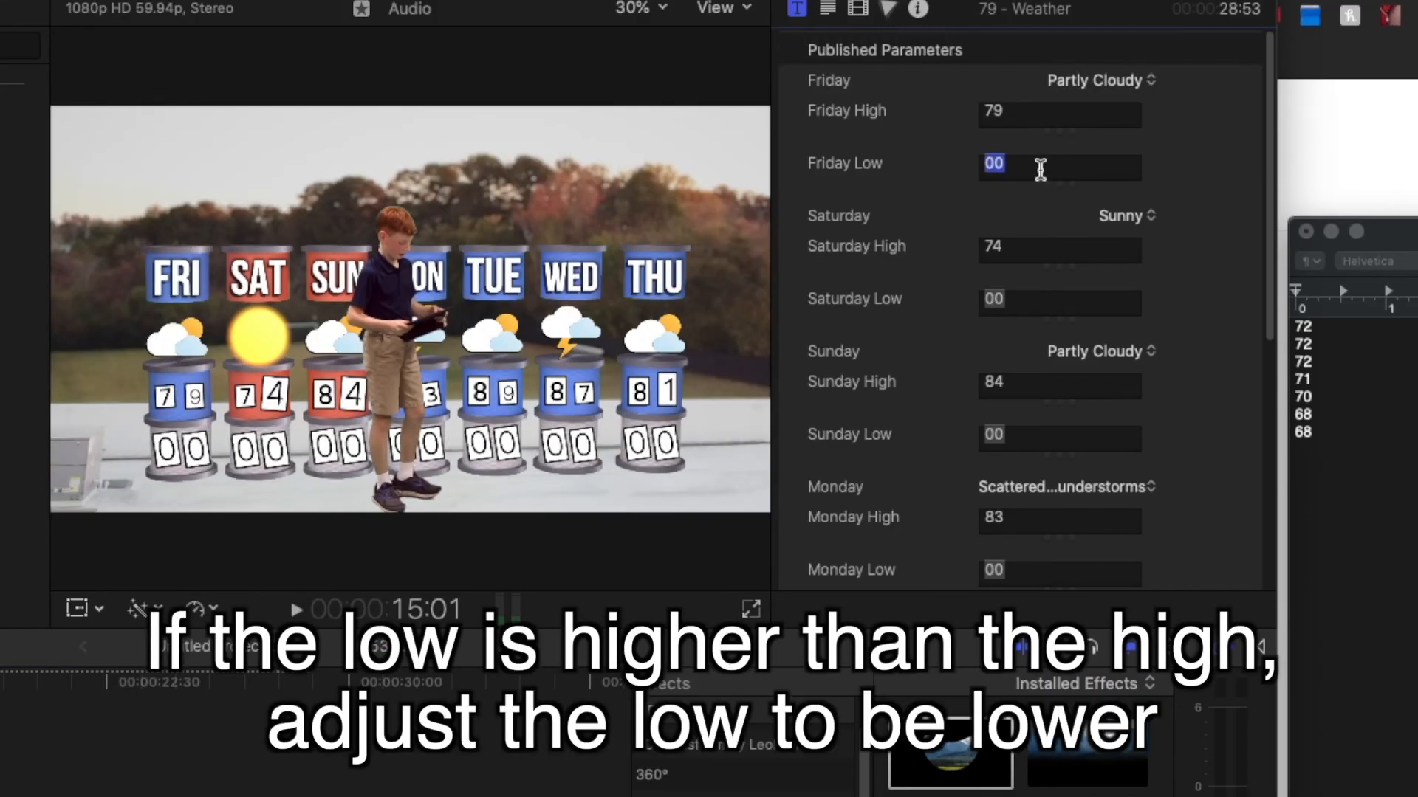
type("72")
left_click(1003, 301)
type("72")
scroll(1085, 347, "down", 1)
left_click(1056, 414)
type("72")
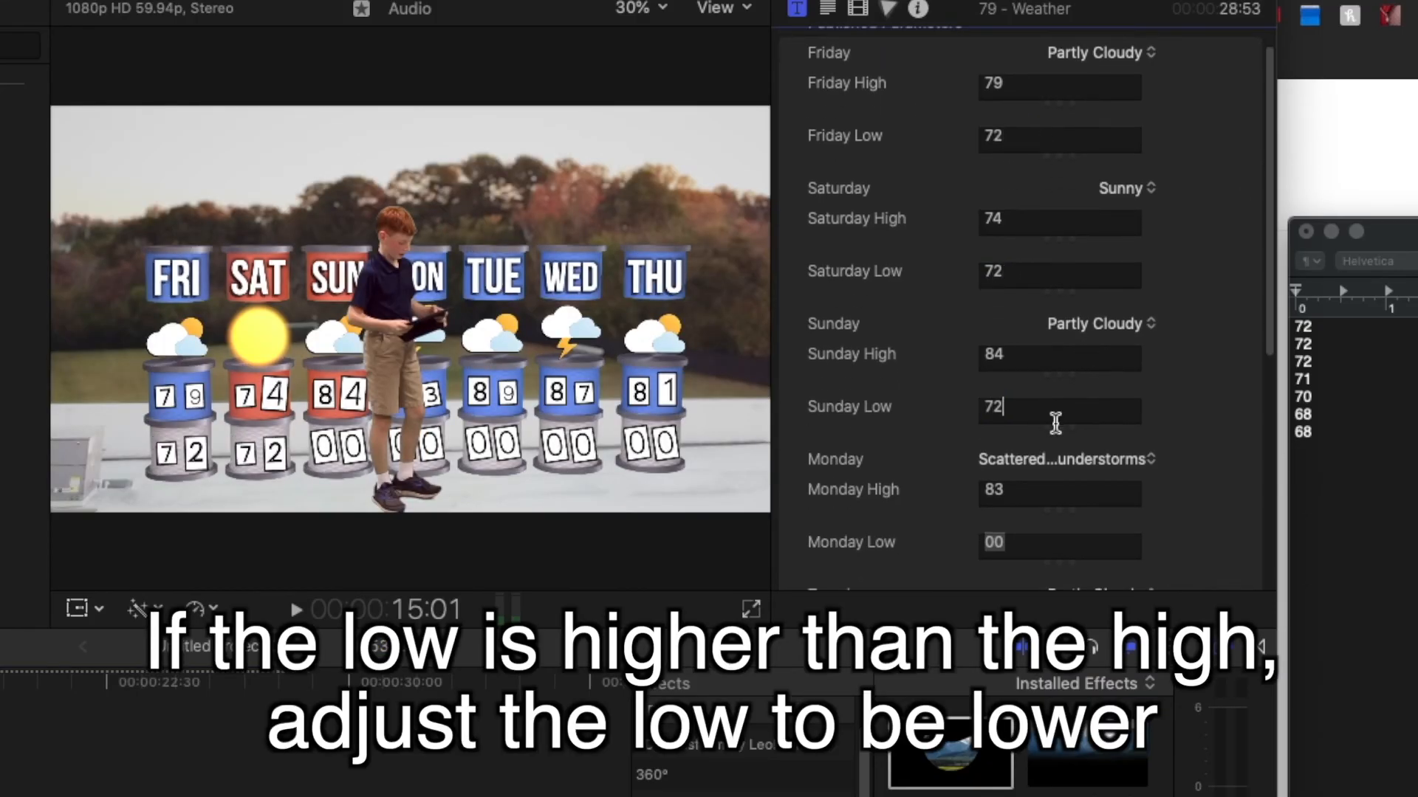
Set Monday Low to 71 and Tuesday Low to 70 in the Weather title
left_click(1034, 545)
type("71")
scroll(945, 499, "down", 5)
left_click(997, 465)
type("70")
Set Wednesday Low and Thursday Low to 68 in the Weather title
scroll(1034, 476, "down", 3)
left_click(1051, 473)
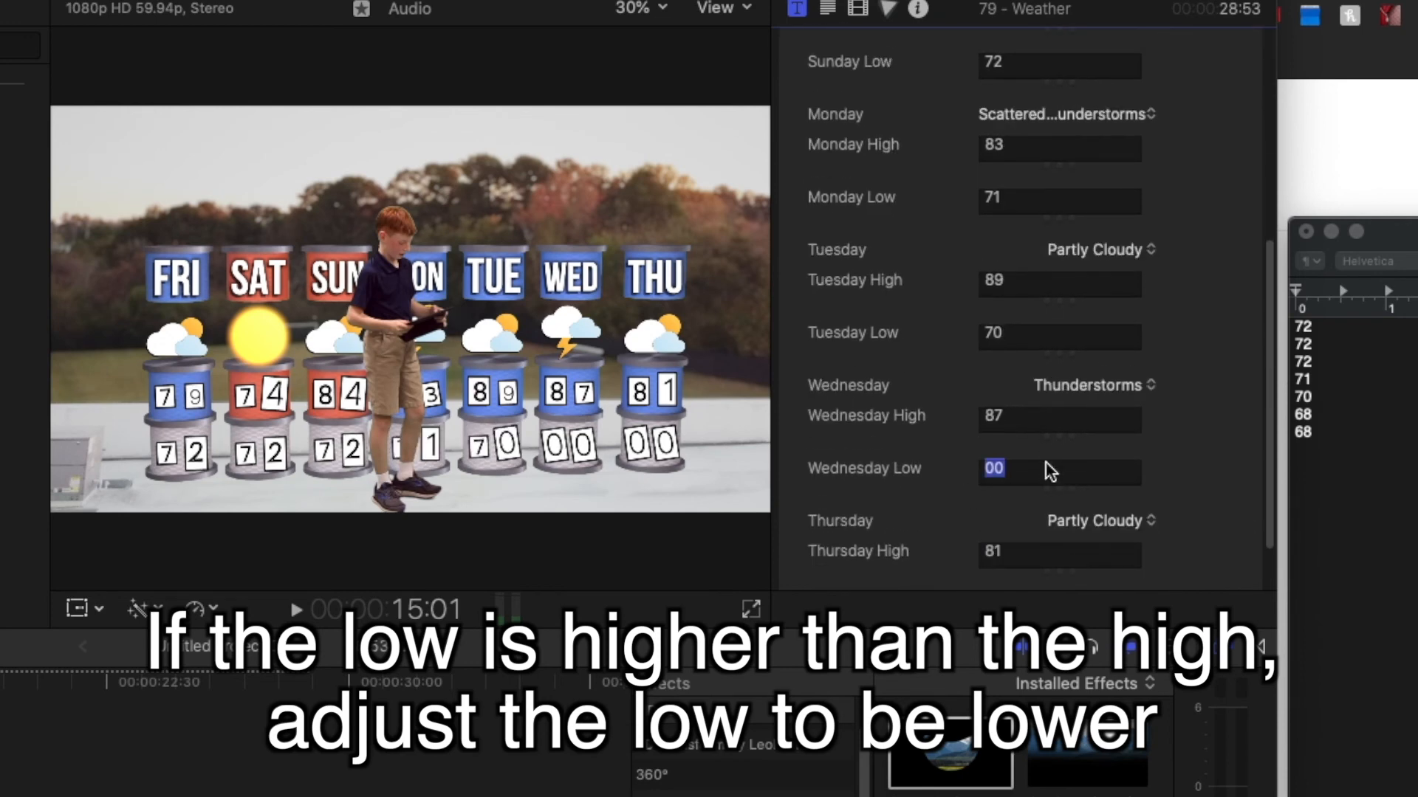
type("68")
scroll(1034, 487, "down", 2)
left_click(1019, 538)
type("68")
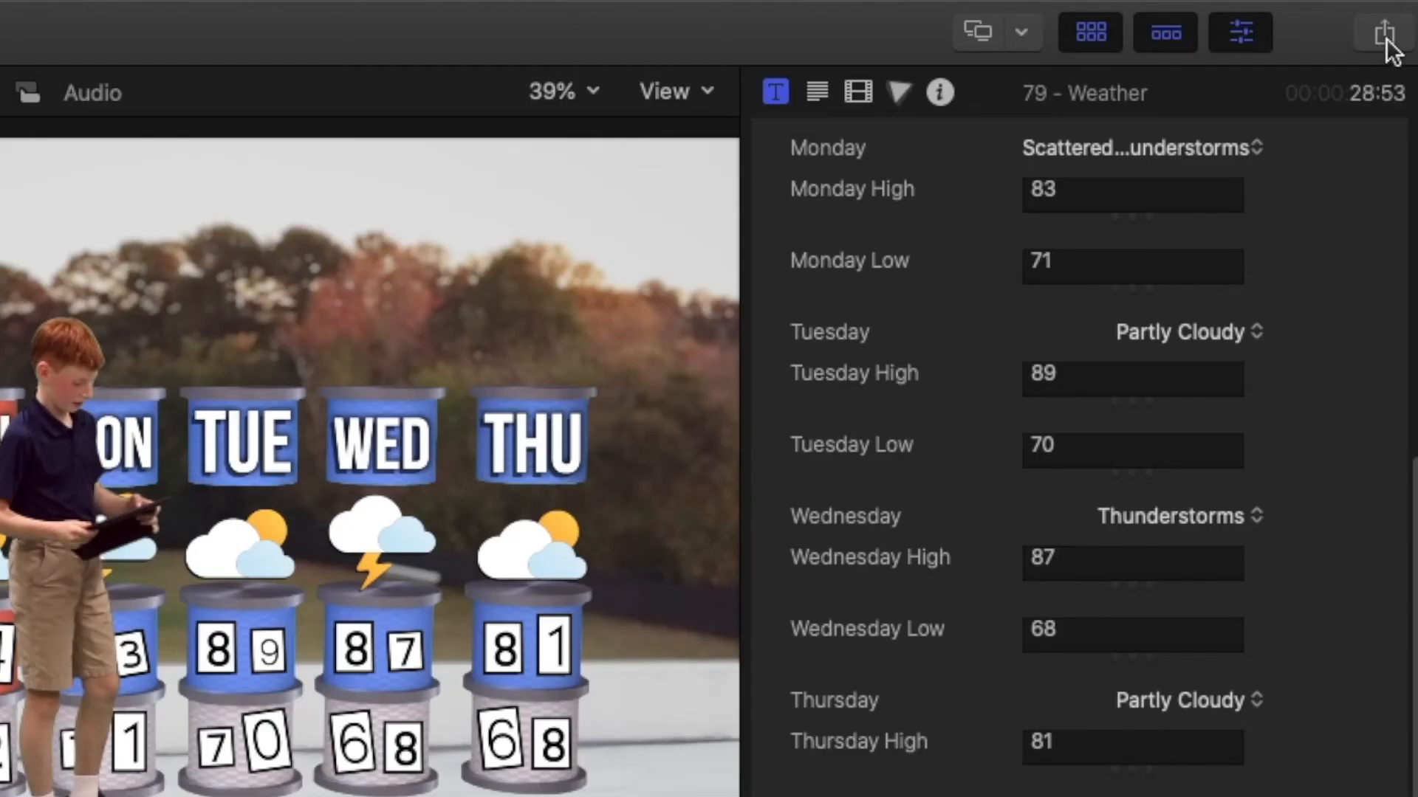
Share the project as a 1080p MP4 titled Weather, saving the file to the Desktop
left_click(1386, 43)
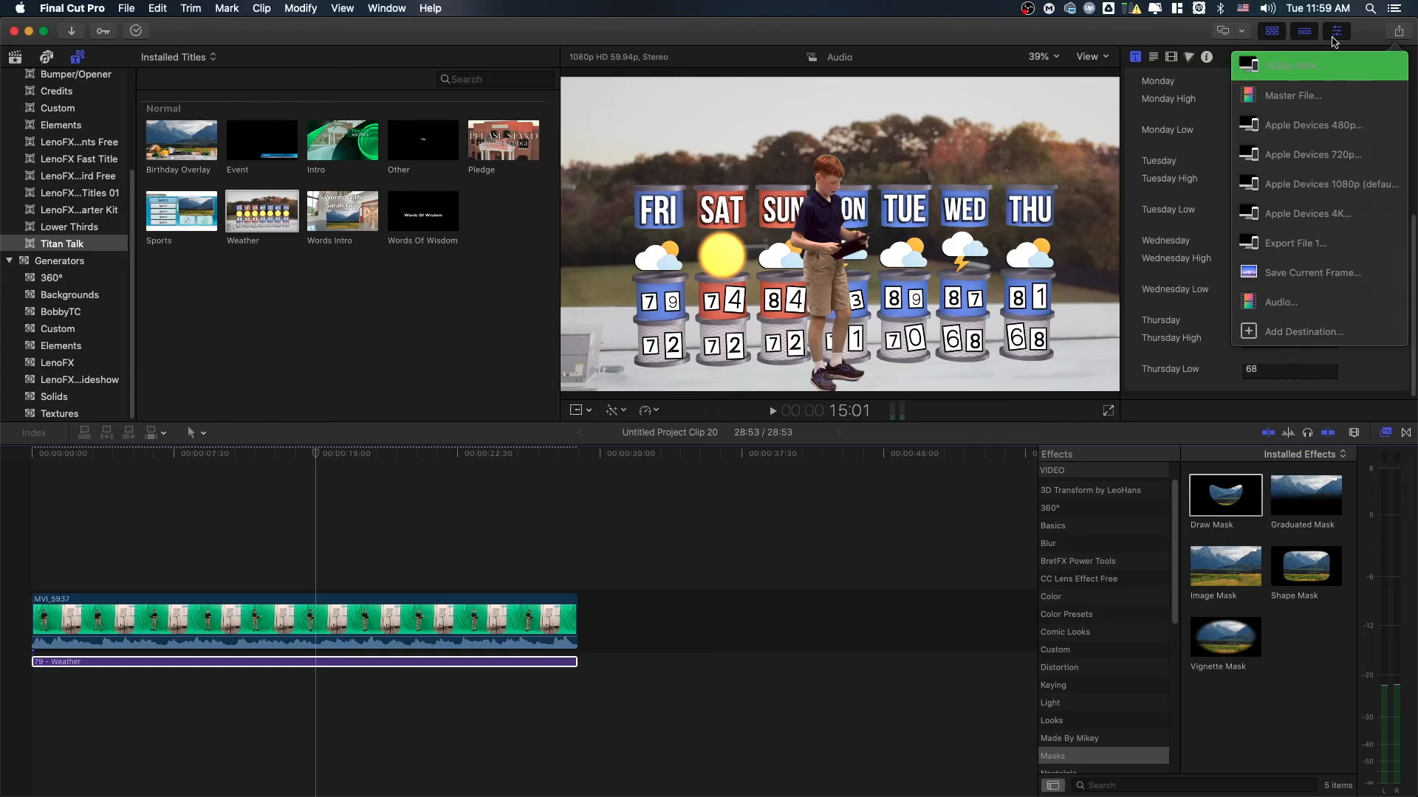
left_click(1310, 114)
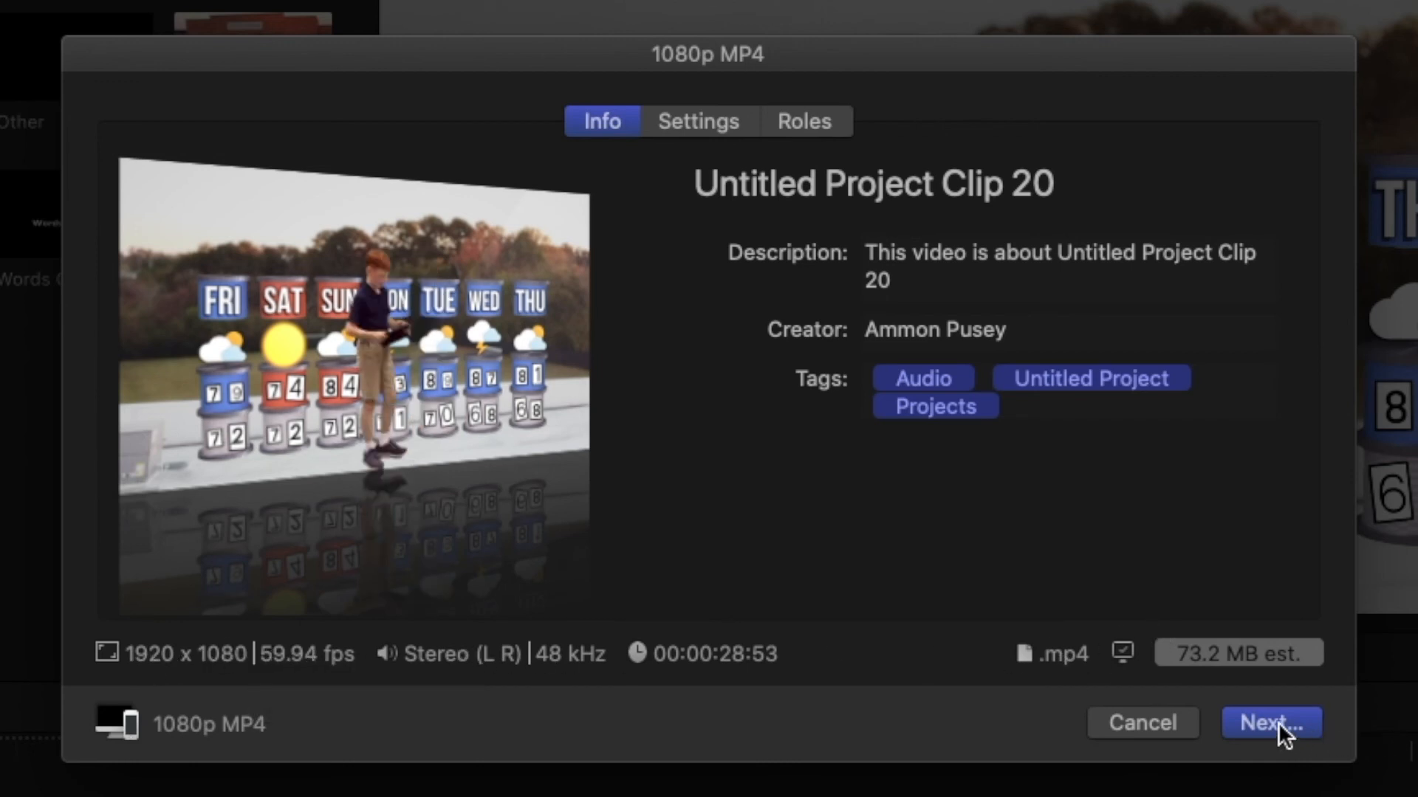
triple_click(1043, 179)
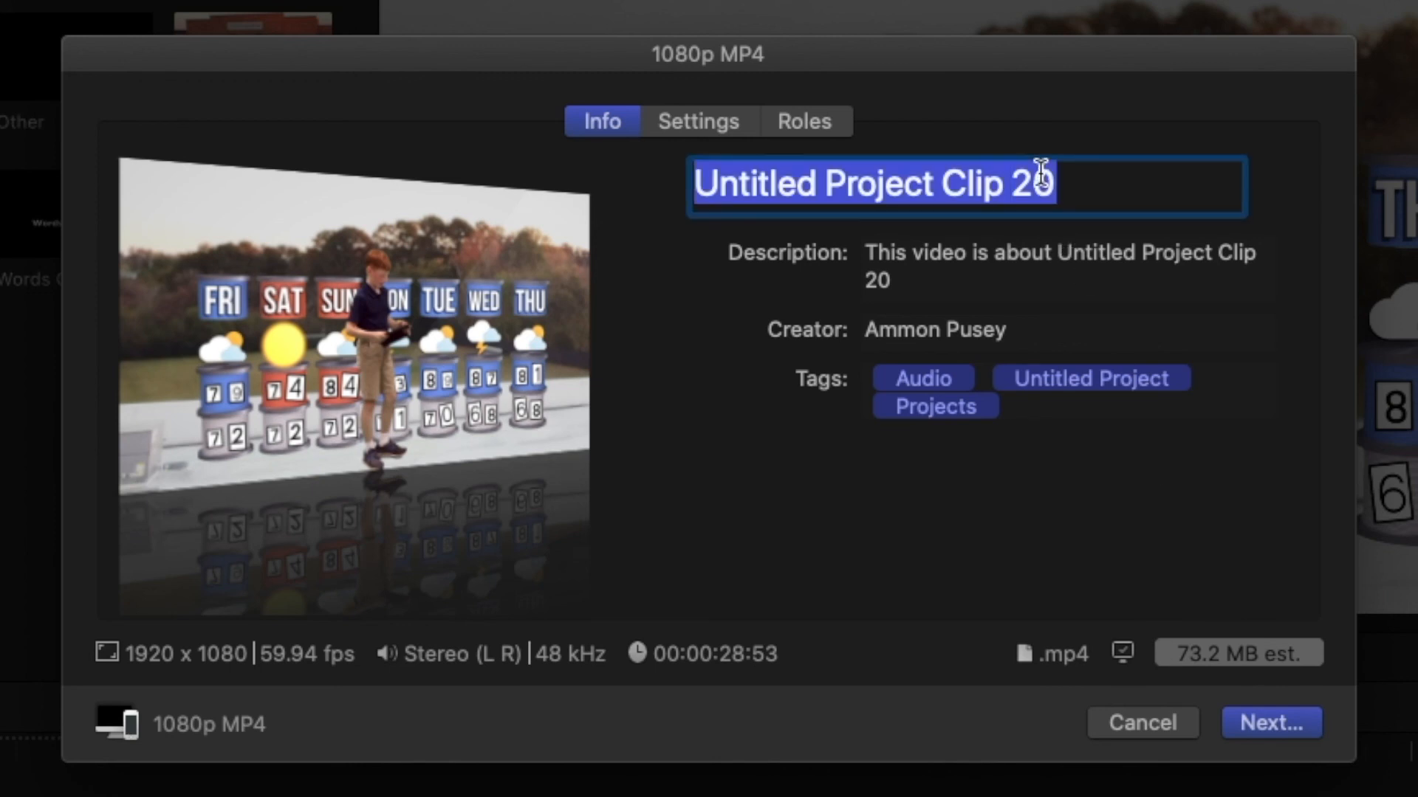
type("Weather")
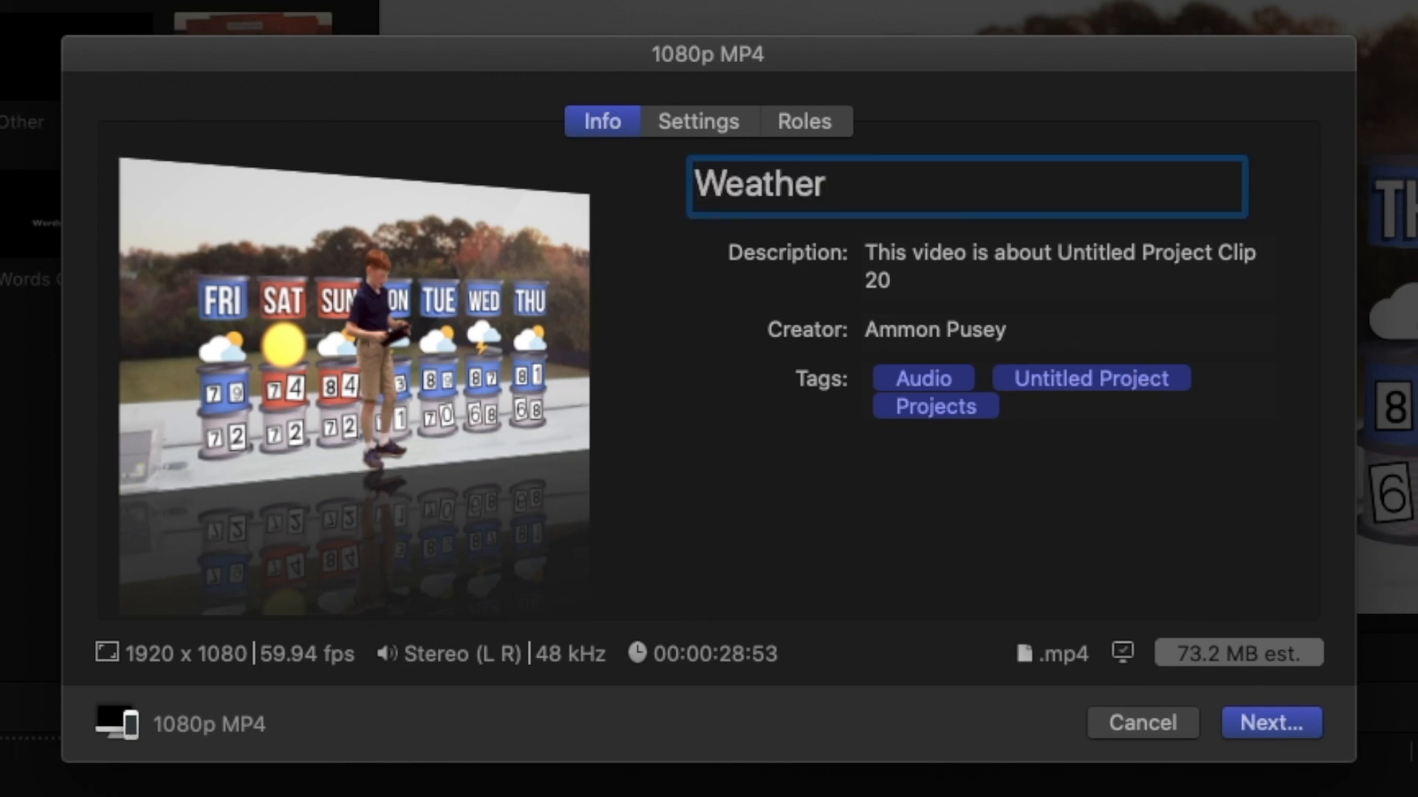
key("Return")
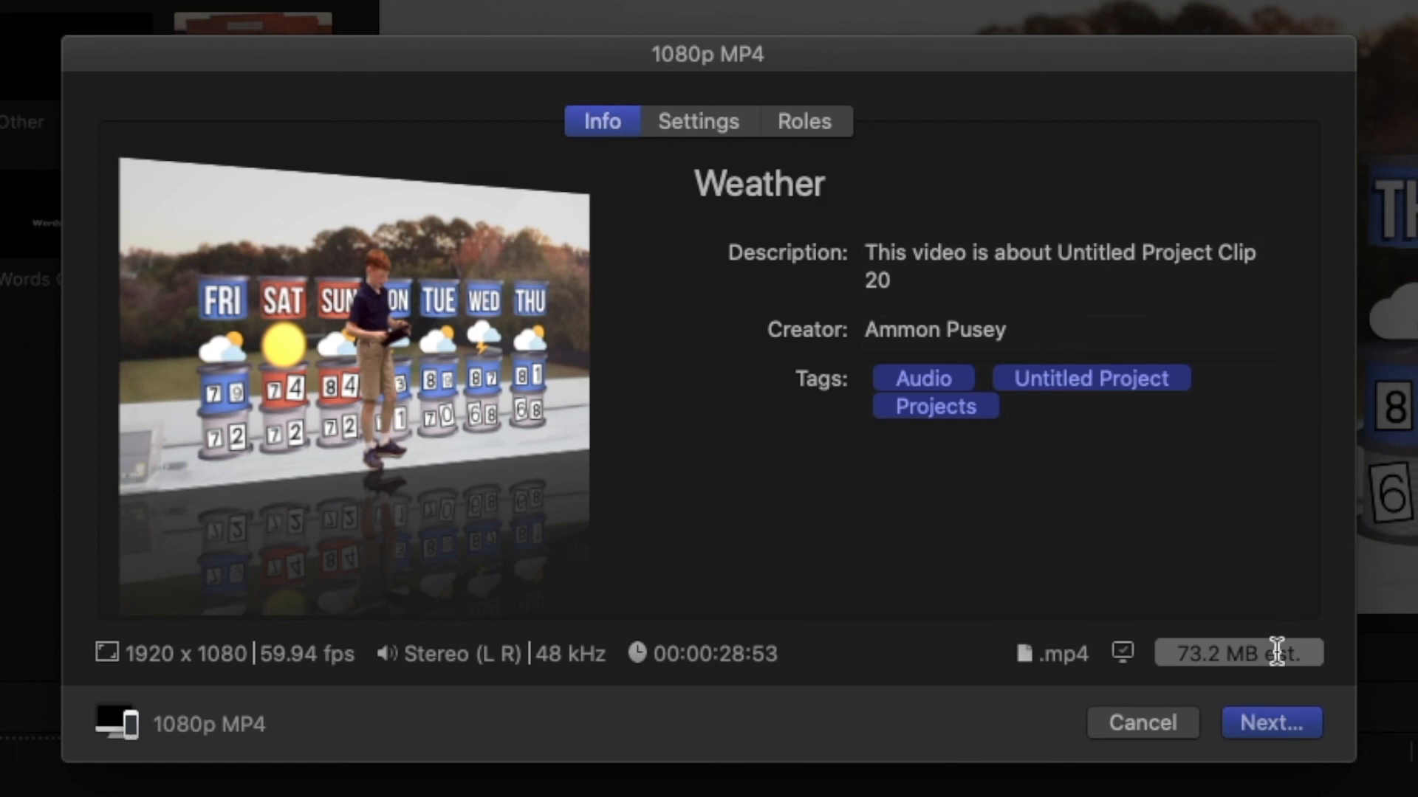
left_click(1271, 720)
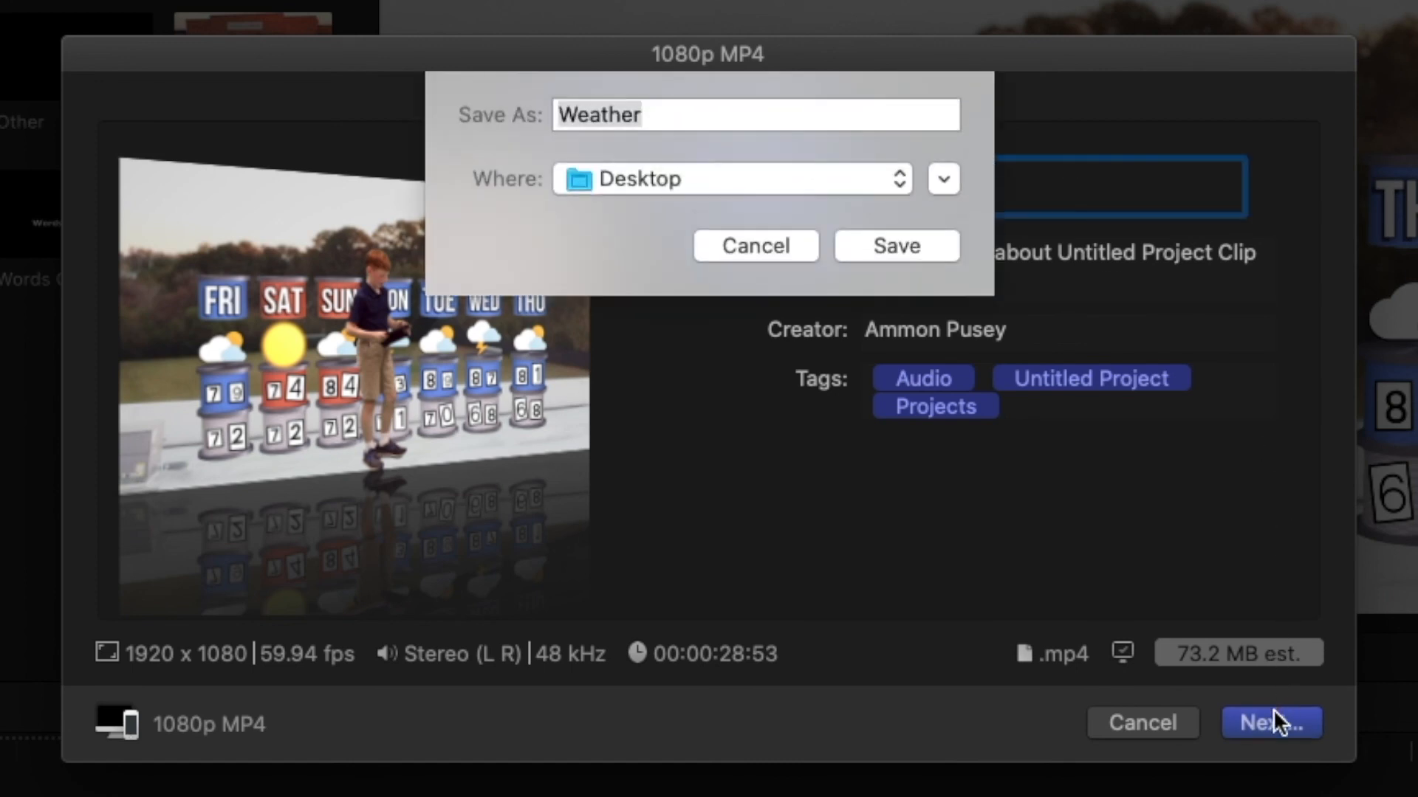
left_click(905, 240)
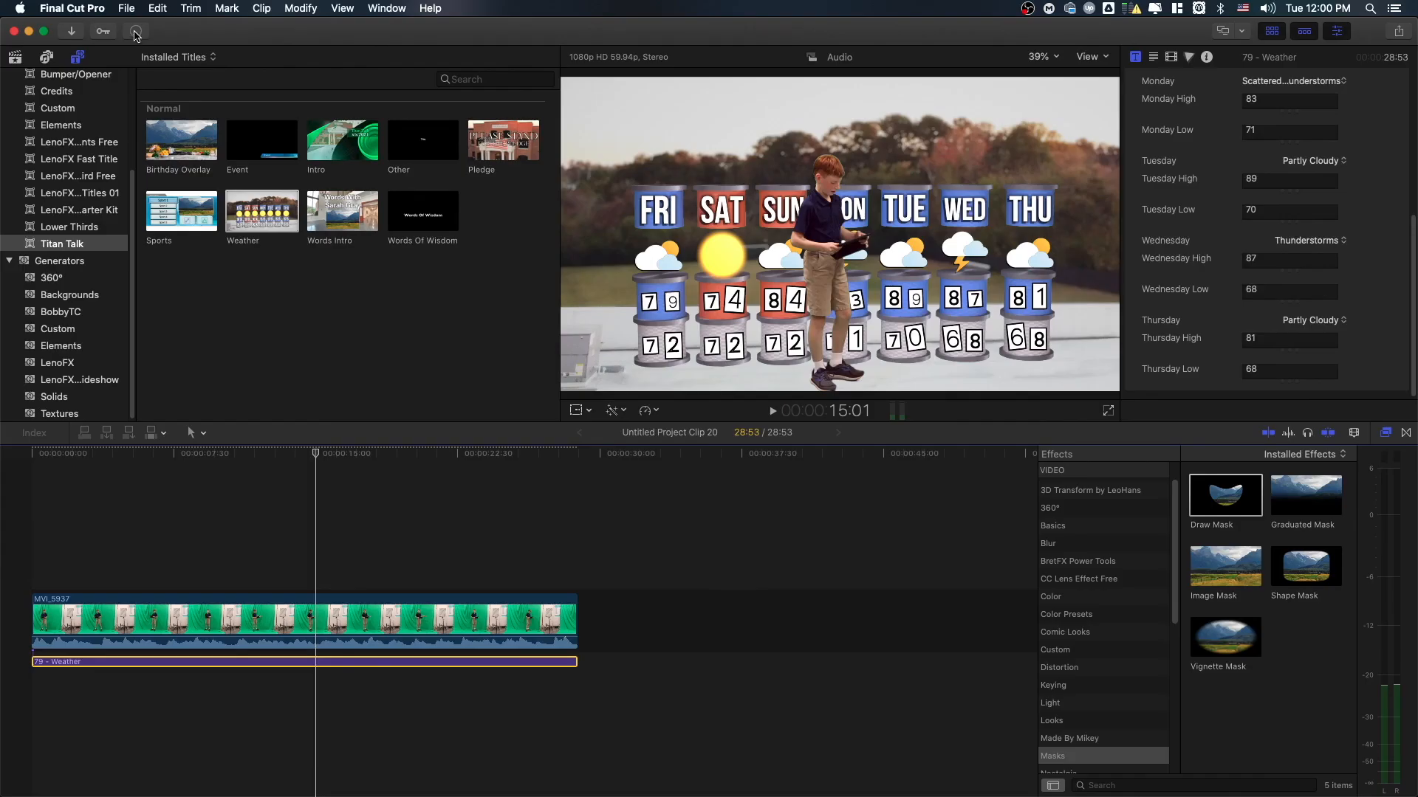
Expand the Sharing entry in Background Tasks, cancel the Weather.mp4 export and close the window
left_click(133, 31)
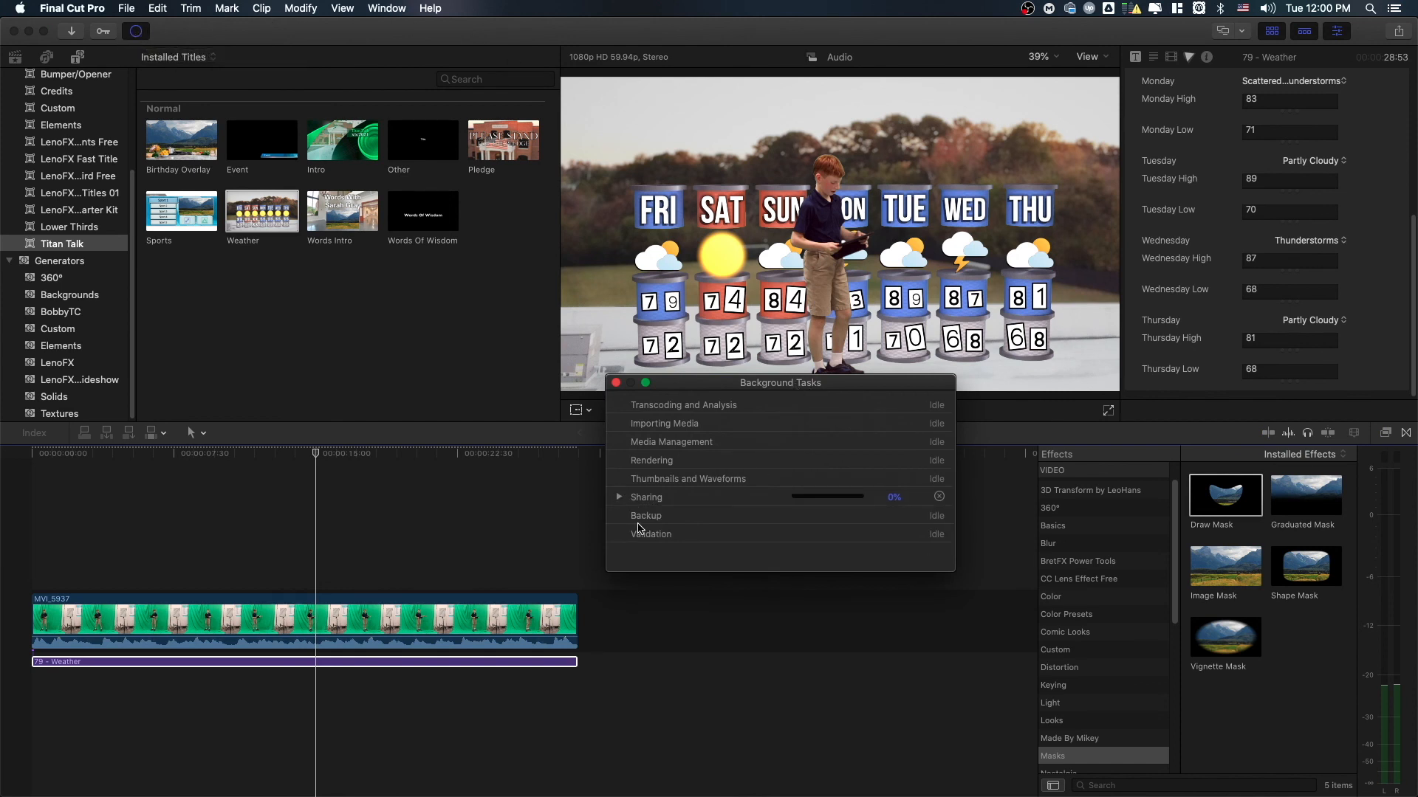
left_click(619, 499)
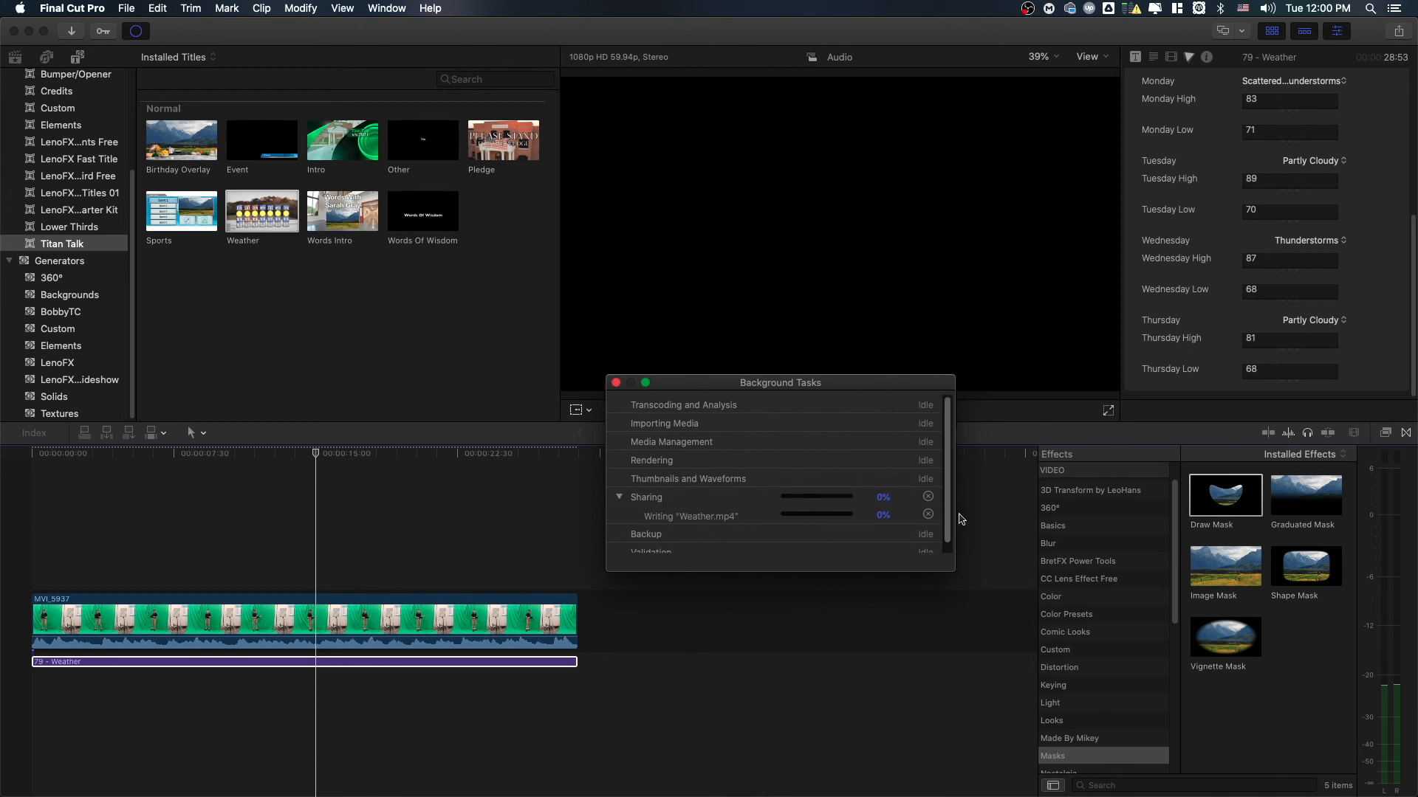
left_click(930, 499)
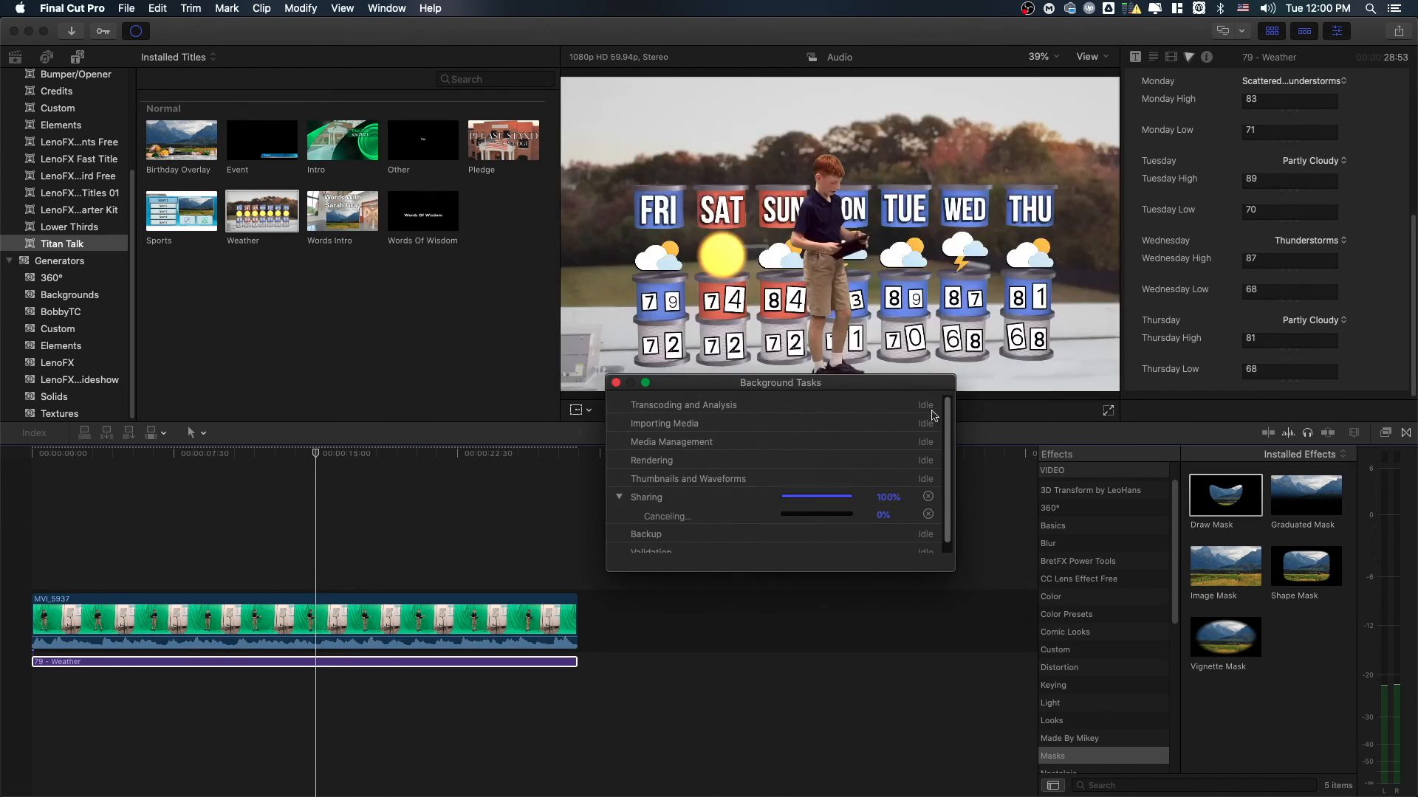
left_click(617, 383)
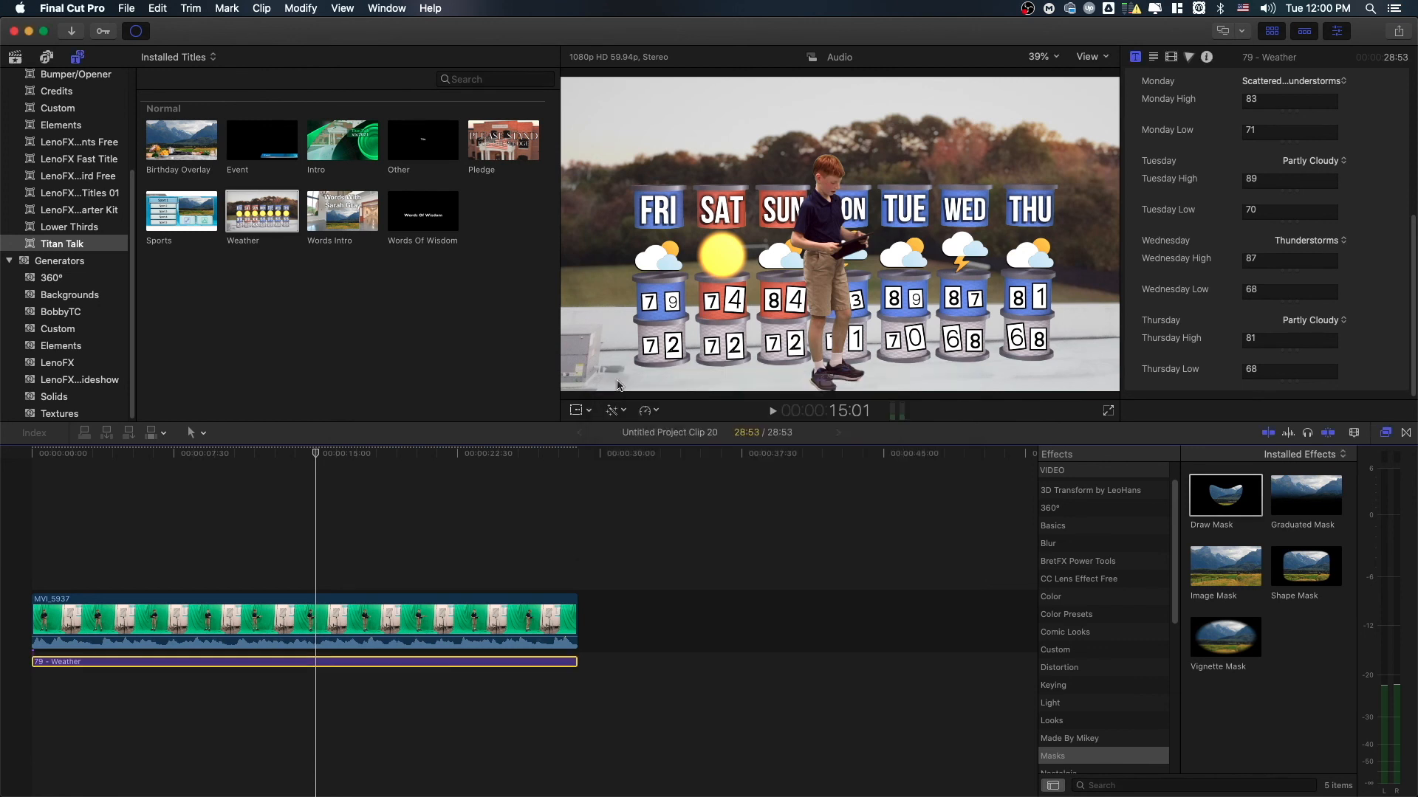